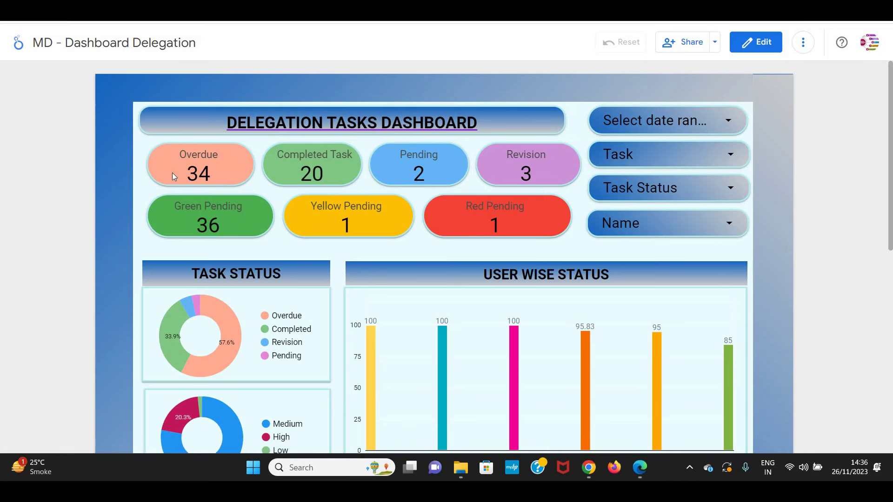
Point out the dashboard counts: Overdue 34, Pending 2, Revision 3, and Green/Yellow/Red pending 36, 1, 1
left_click_drag(175, 176, 216, 178)
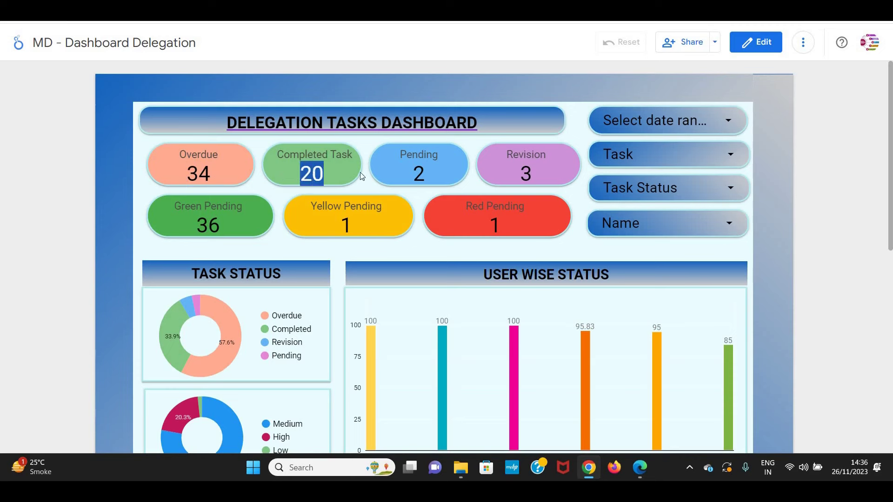
left_click_drag(408, 173, 424, 173)
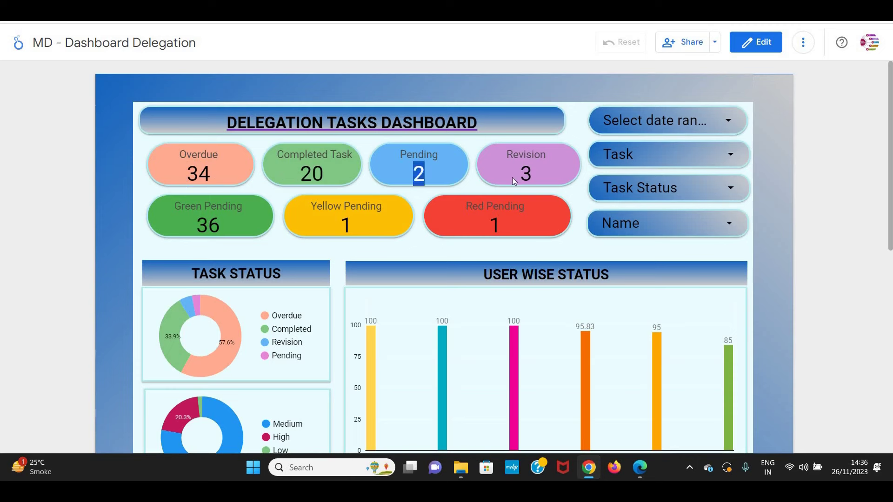
left_click_drag(524, 174, 539, 176)
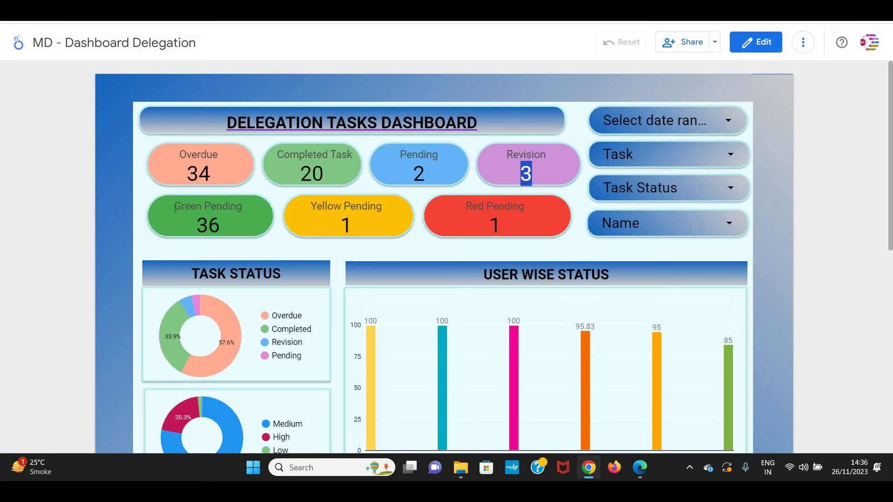
left_click_drag(175, 209, 513, 219)
left_click(188, 228)
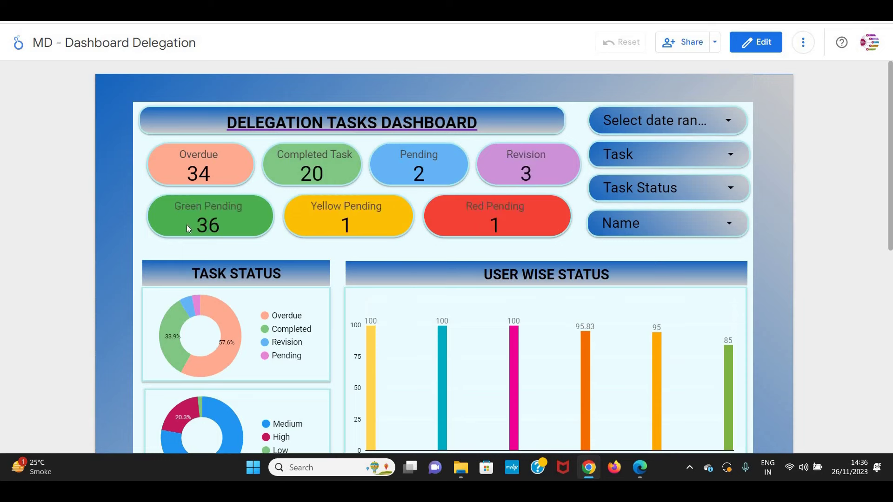
double_click(217, 223)
double_click(345, 224)
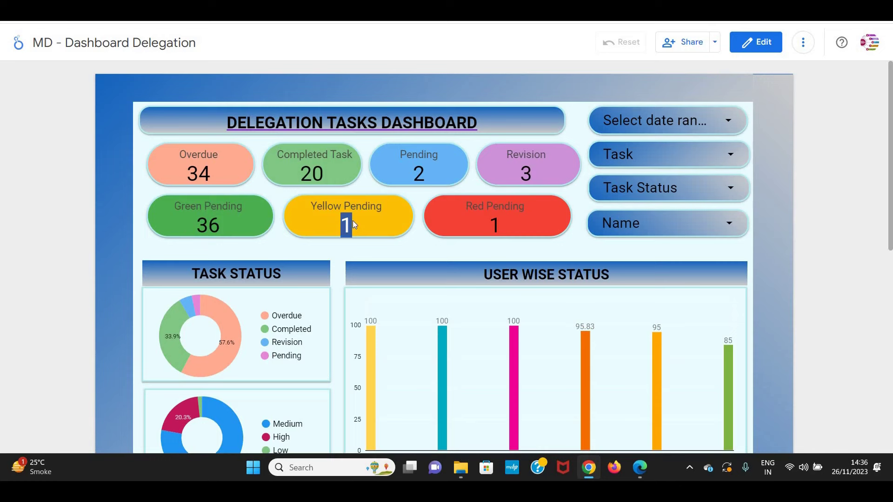
left_click(484, 221)
double_click(496, 224)
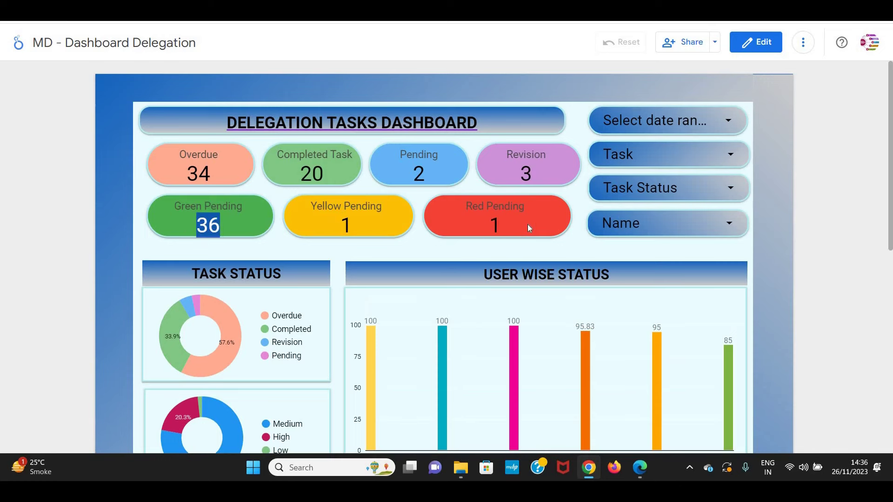
left_click_drag(183, 228, 512, 231)
left_click(508, 256)
Filter the dashboard to show only the dummy8 task, then clear the filter
scroll(507, 256, "down", 3)
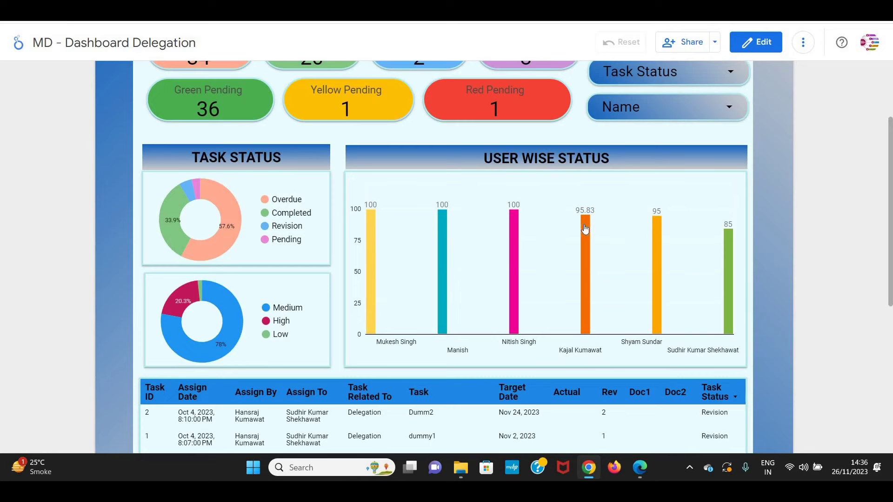
scroll(518, 263, "down", 5)
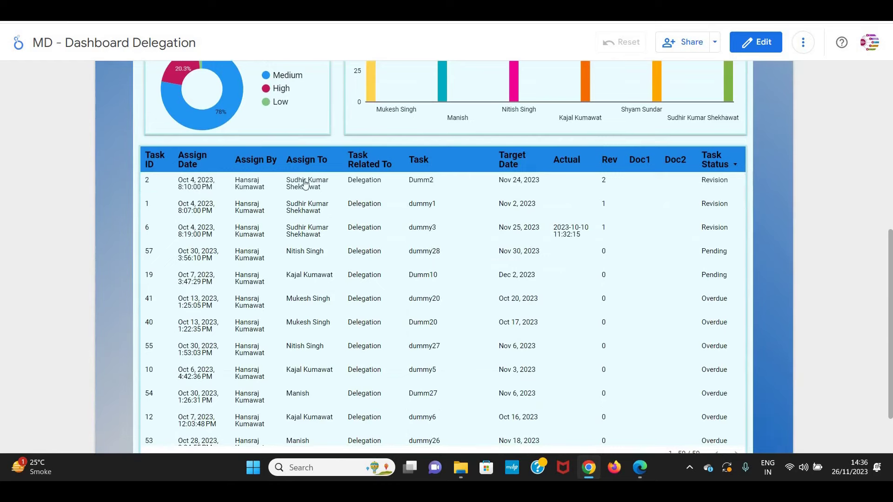
scroll(646, 331, "up", 5)
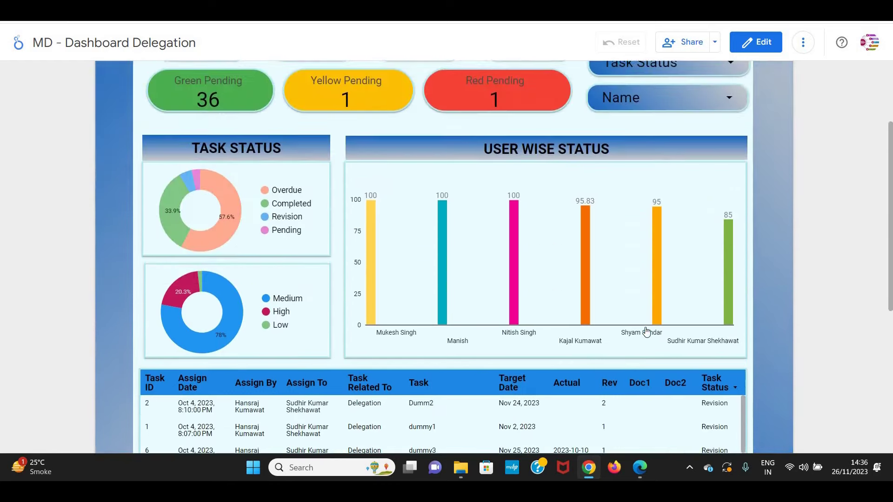
scroll(646, 331, "up", 3)
left_click(719, 159)
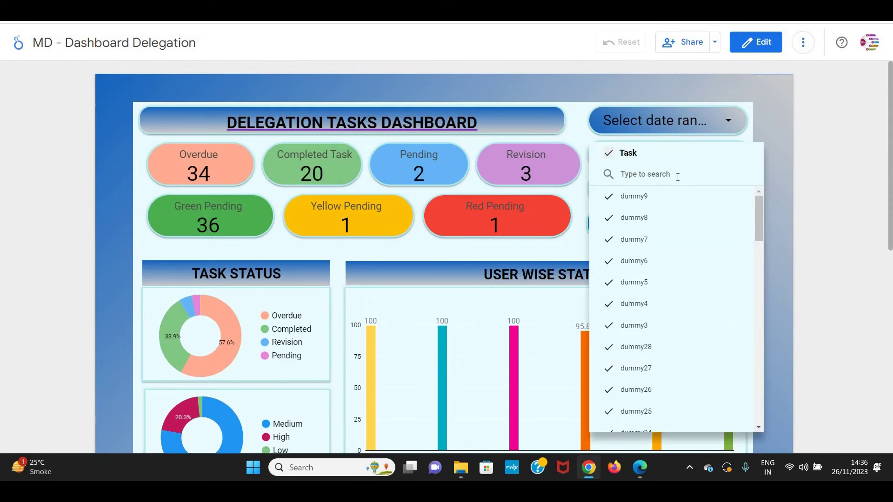
mouse_move(662, 217)
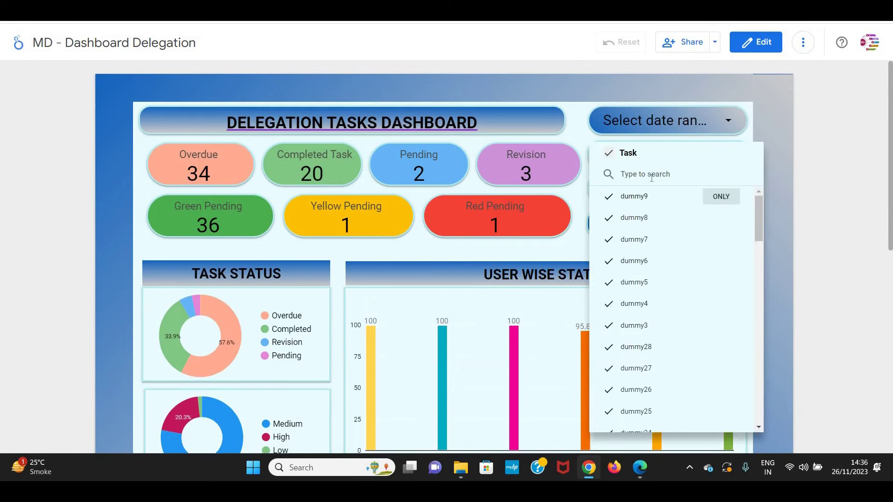
left_click(722, 218)
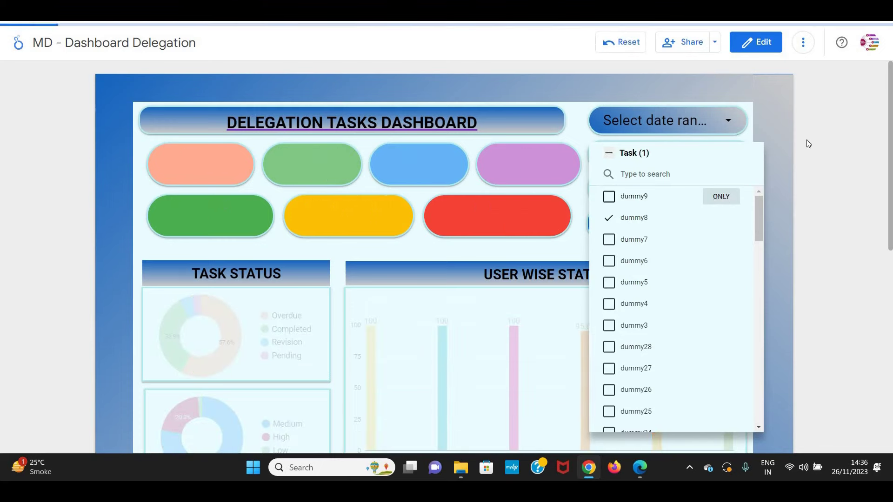
left_click(788, 141)
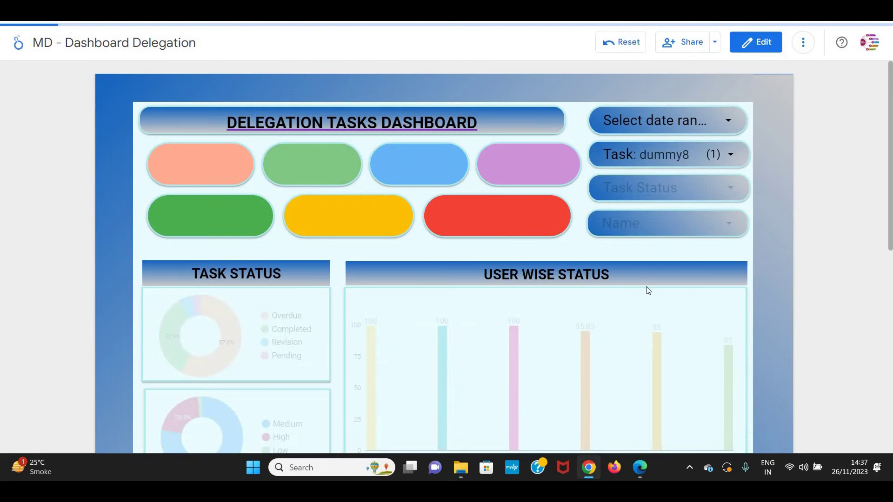
scroll(651, 279, "down", 4)
scroll(417, 195, "down", 5)
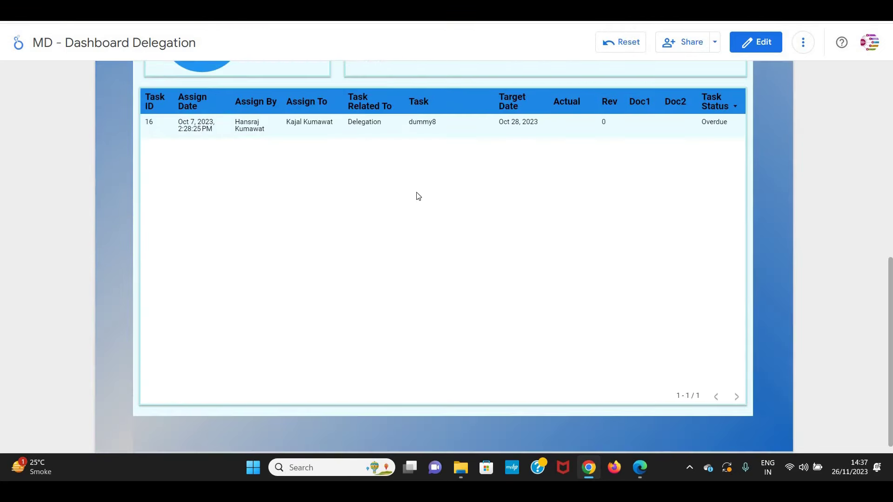
scroll(696, 299, "up", 5)
scroll(683, 261, "up", 4)
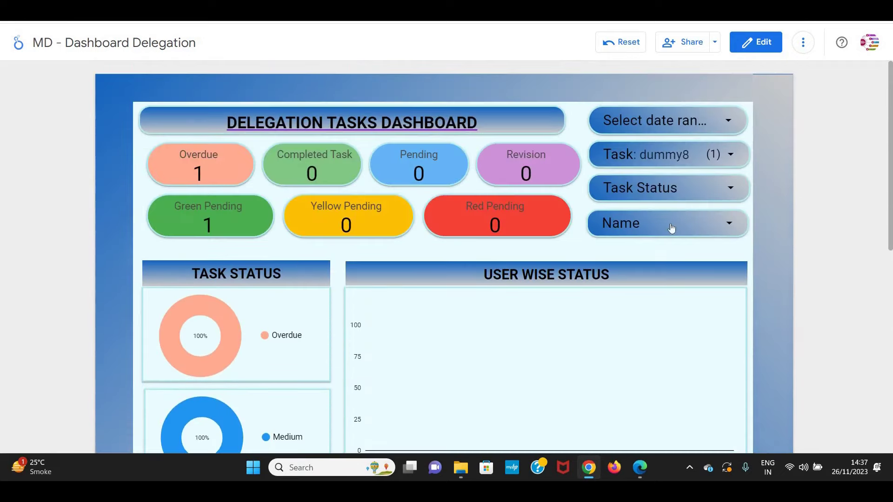
left_click(609, 42)
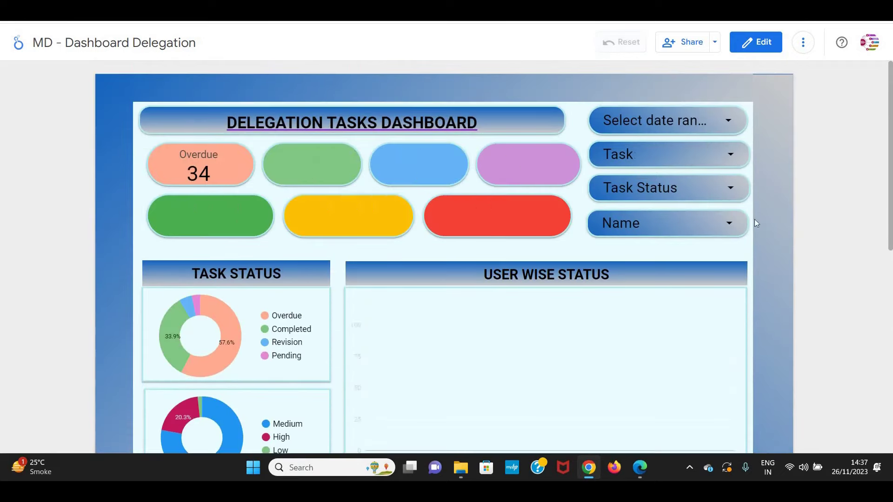
Filter the dashboard to Pending tasks only, then clear the filter to review all tasks
left_click(701, 186)
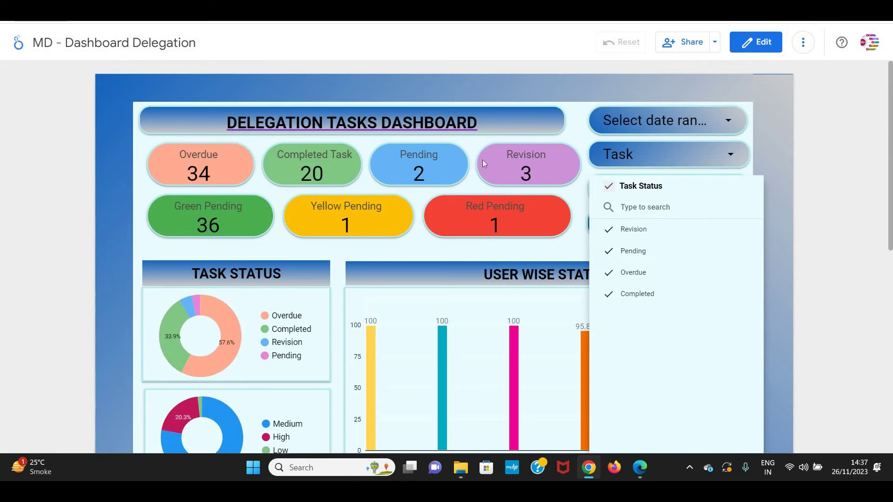
mouse_move(677, 252)
left_click(731, 251)
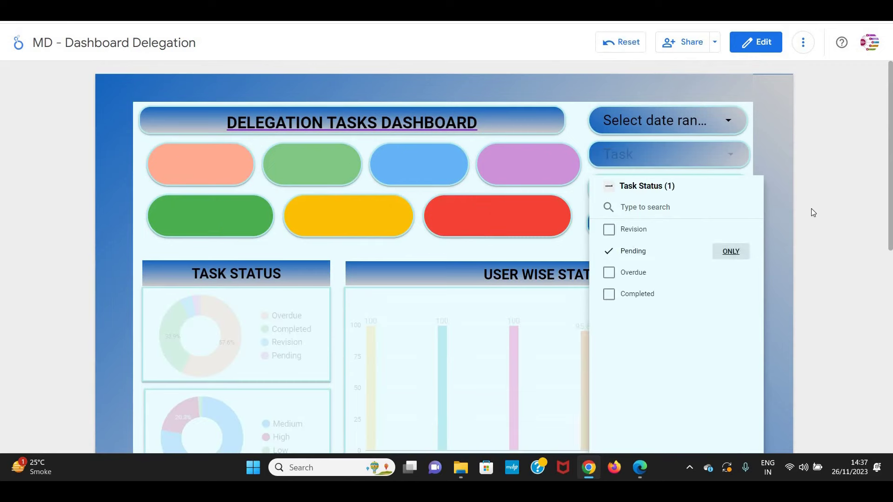
left_click(780, 206)
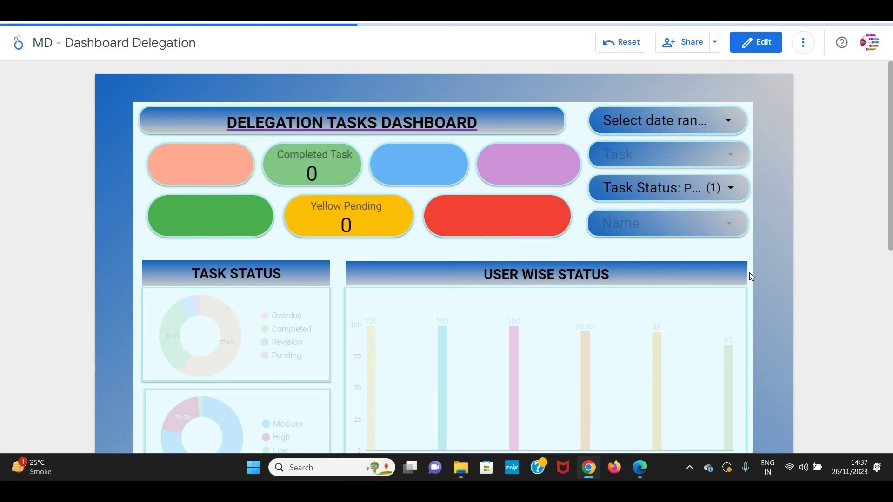
scroll(373, 194, "down", 5)
scroll(373, 194, "down", 4)
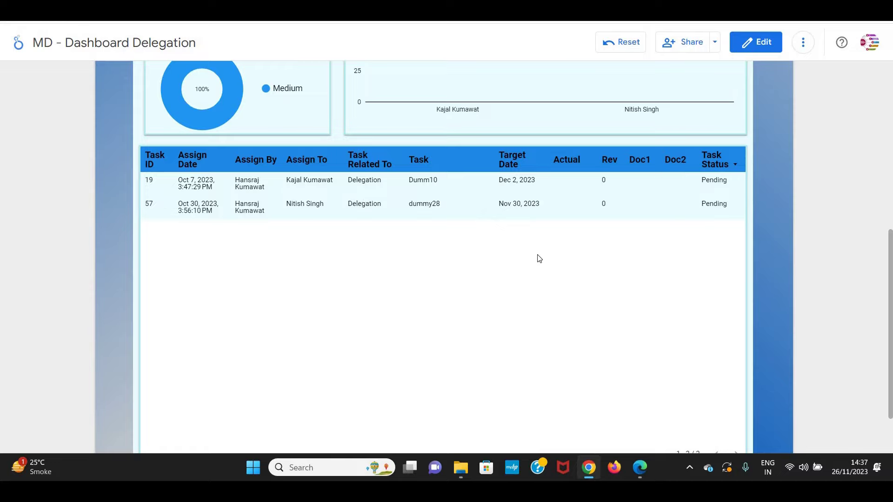
scroll(541, 257, "up", 7)
left_click(610, 41)
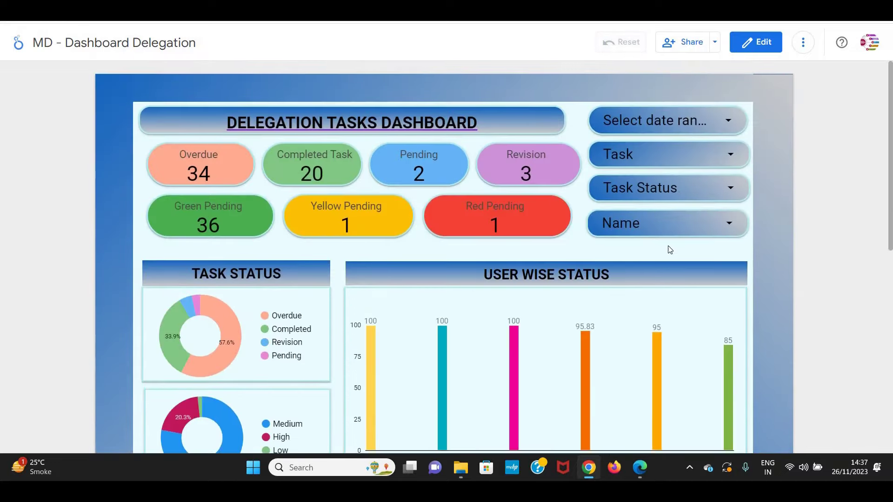
scroll(668, 247, "down", 5)
scroll(669, 247, "down", 3)
scroll(648, 145, "down", 3)
scroll(650, 193, "down", 3)
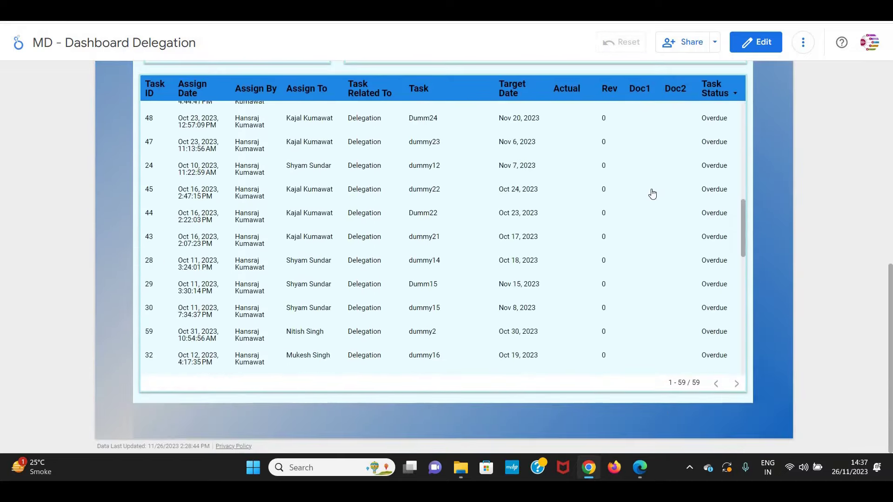
scroll(649, 193, "down", 3)
scroll(651, 193, "down", 5)
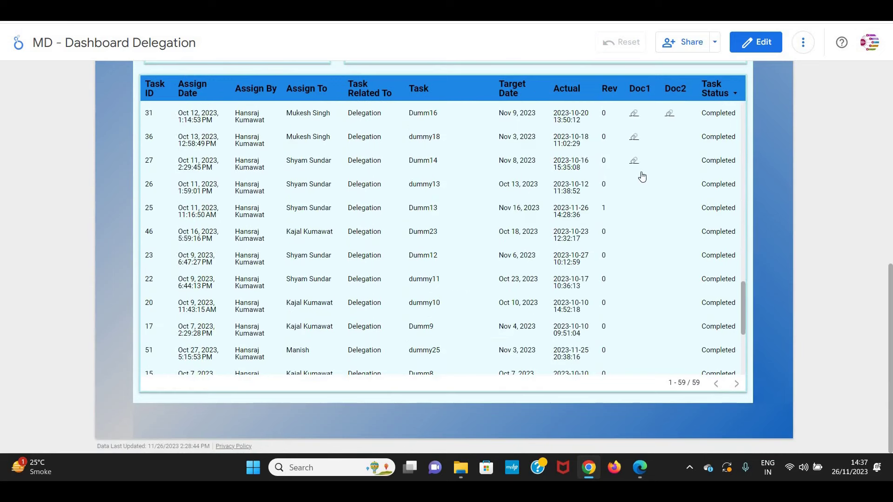
scroll(699, 185, "up", 1)
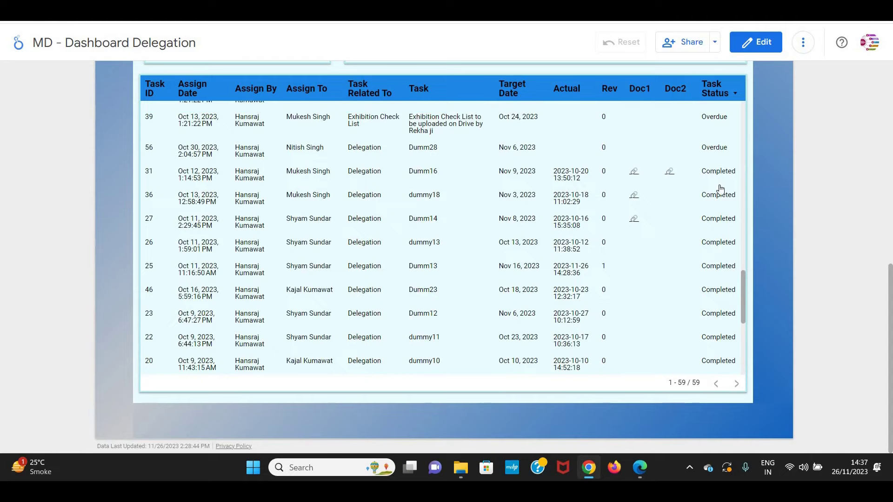
scroll(708, 303, "down", 3)
scroll(708, 286, "down", 1)
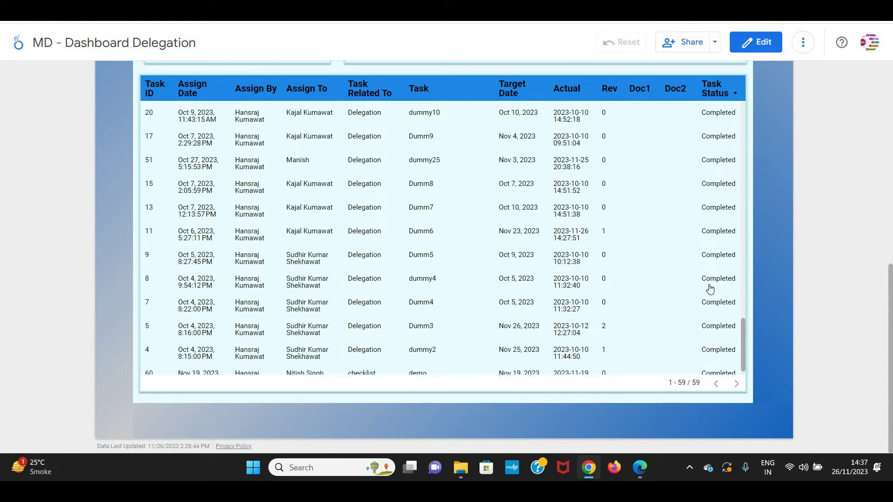
scroll(709, 288, "up", 4)
scroll(710, 289, "up", 3)
scroll(708, 290, "up", 3)
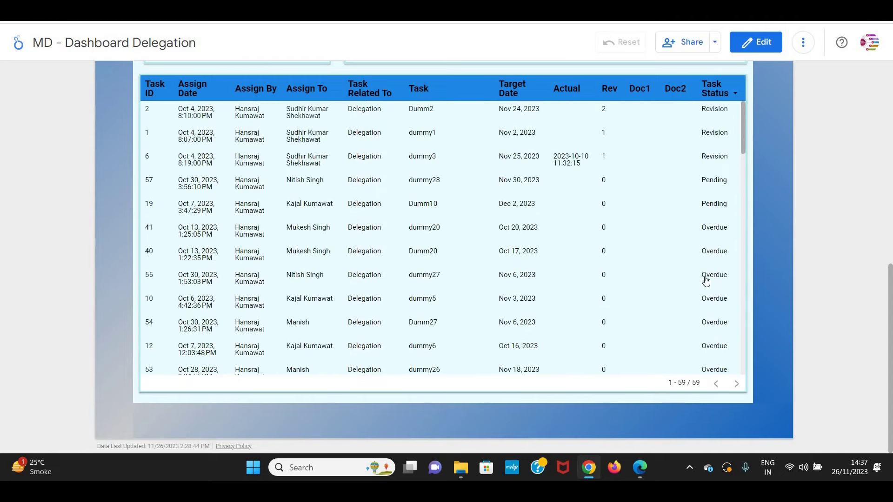
scroll(707, 286, "up", 5)
scroll(706, 282, "up", 3)
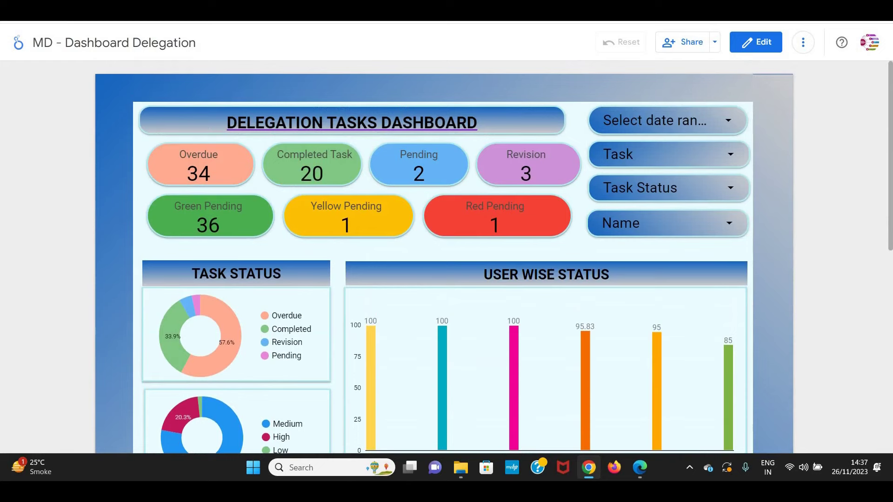
In the linked task delegation form, choose the assigner and the person receiving the task
left_click(367, 126)
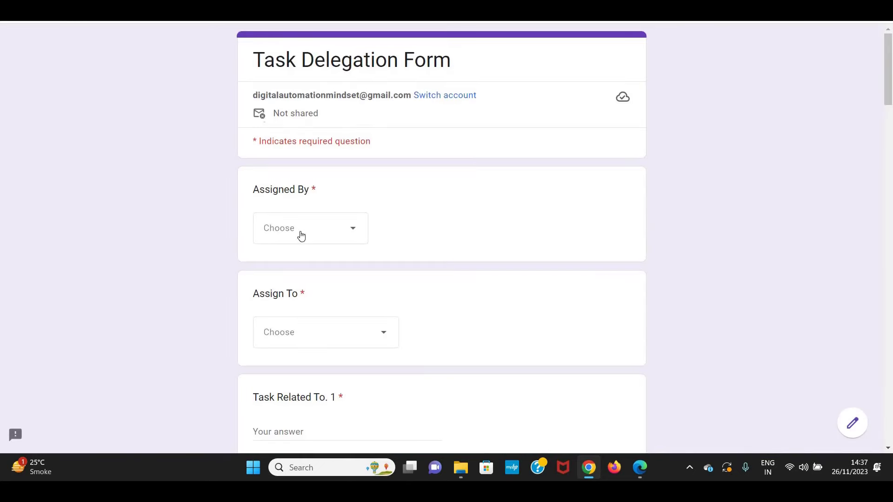
left_click(309, 233)
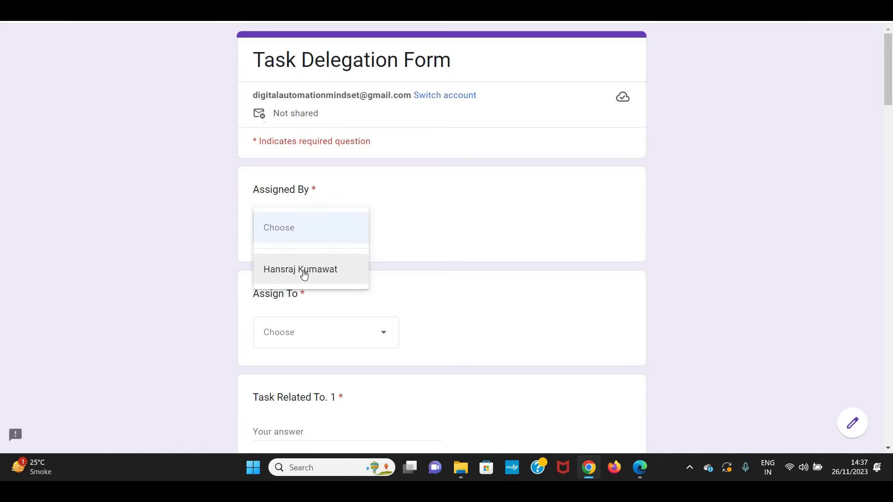
left_click(304, 276)
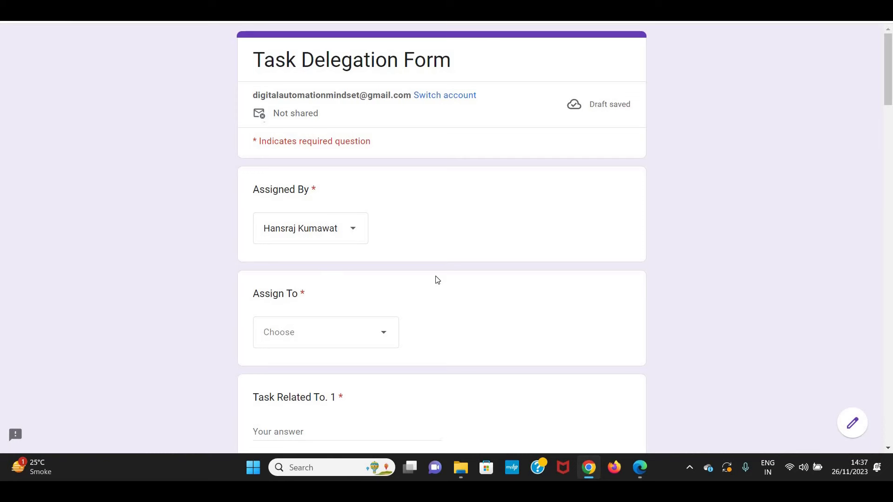
scroll(435, 279, "down", 2)
left_click(325, 219)
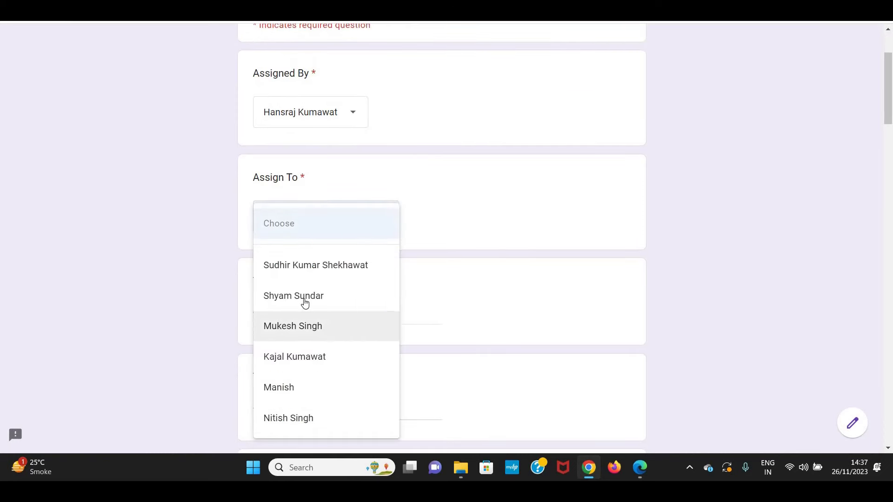
left_click(313, 297)
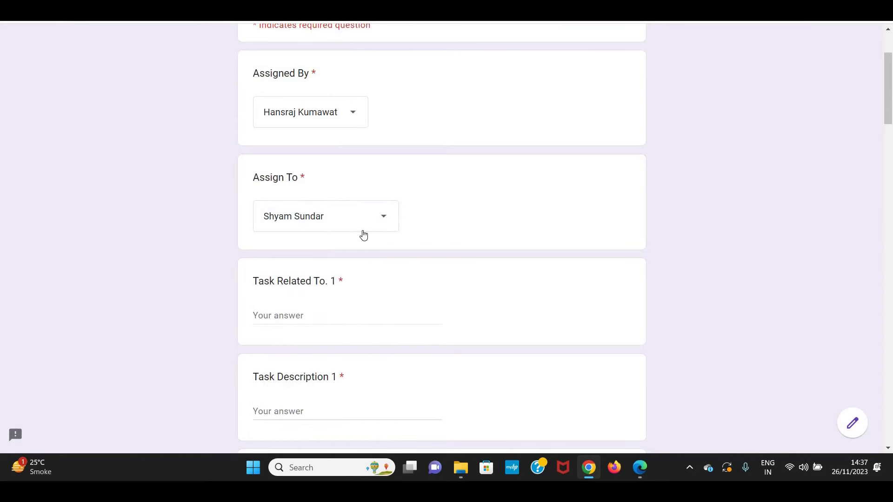
Enter 'house keeping' as Task Related To 1 and 'demo' as Task Description 1
scroll(381, 281, "down", 2)
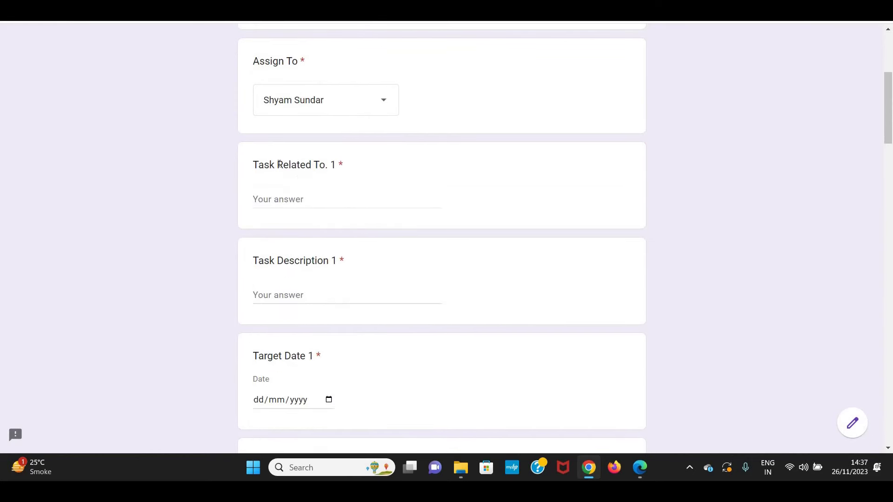
triple_click(364, 166)
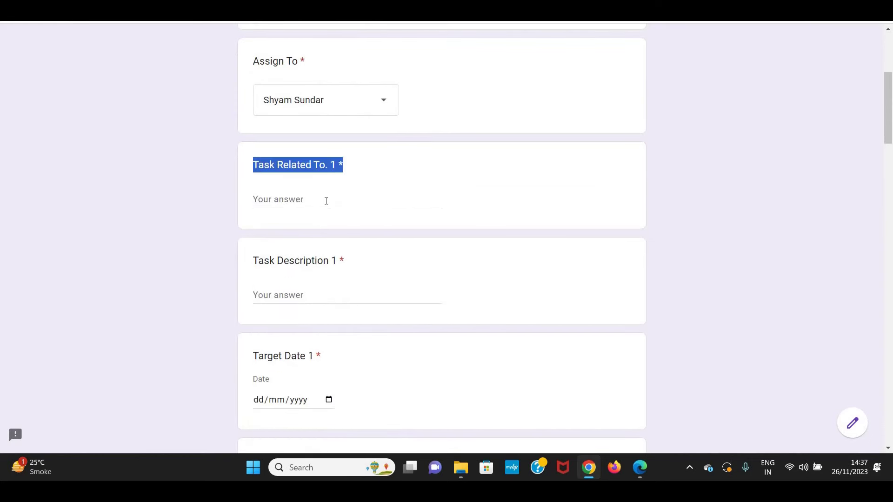
left_click(326, 201)
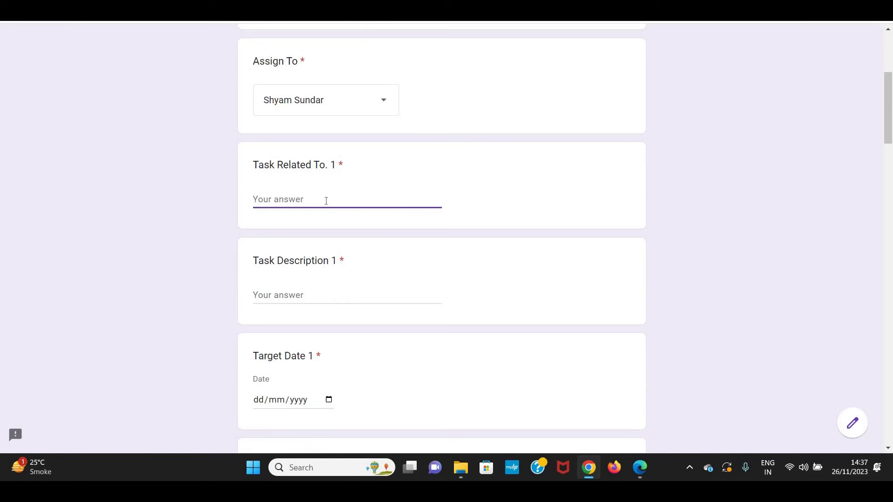
type("house keeping")
left_click(307, 299)
scroll(353, 309, "down", 2)
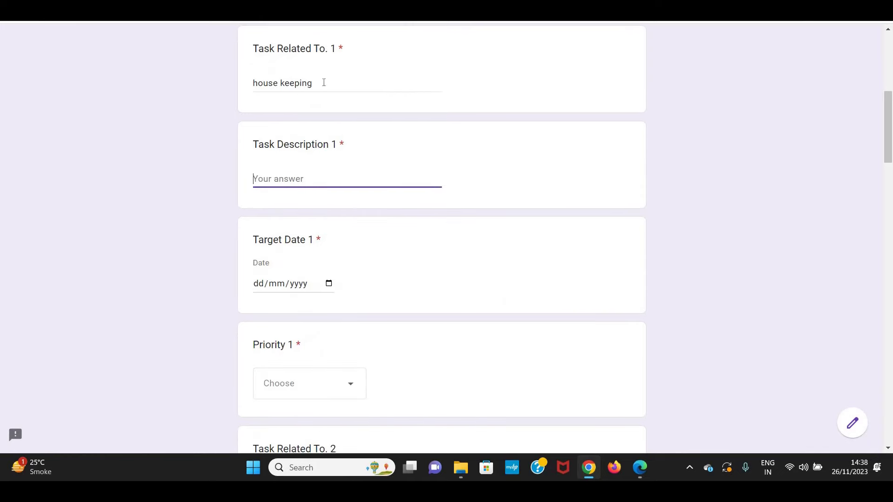
type("de")
type("mo")
Set Target Date 1 to 26/11/2023 and Priority 1 to High
scroll(465, 246, "down", 2)
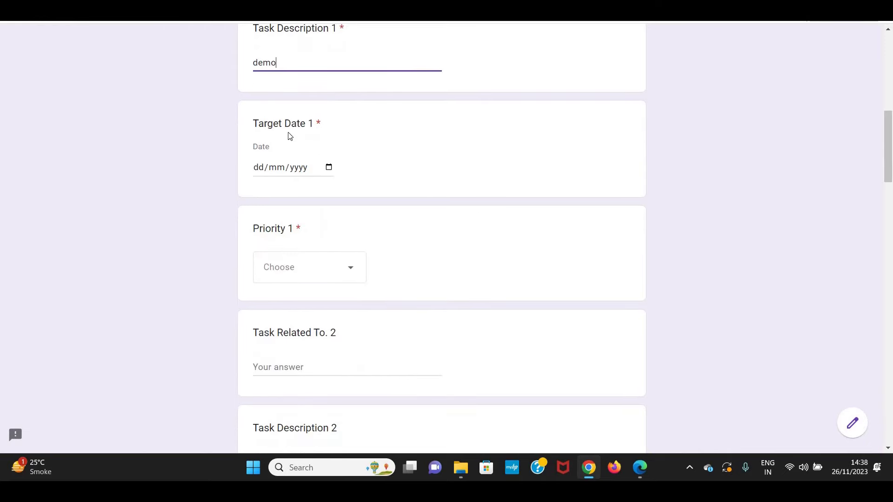
left_click(329, 167)
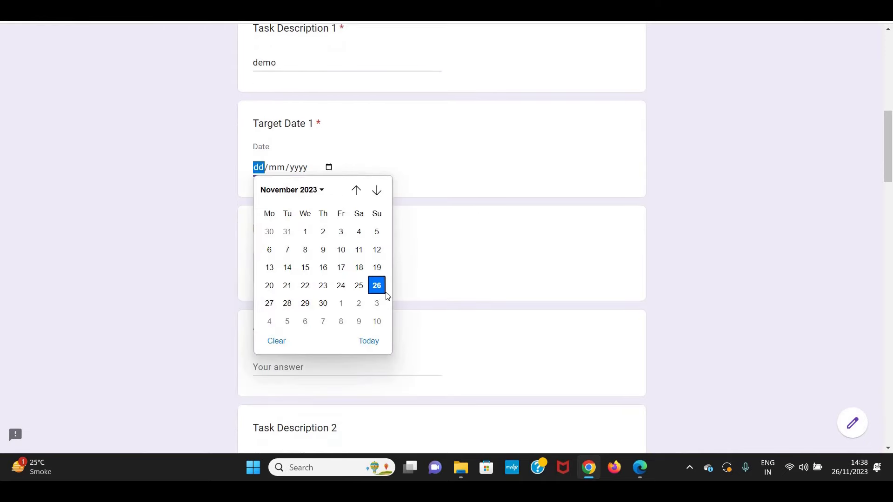
left_click(377, 285)
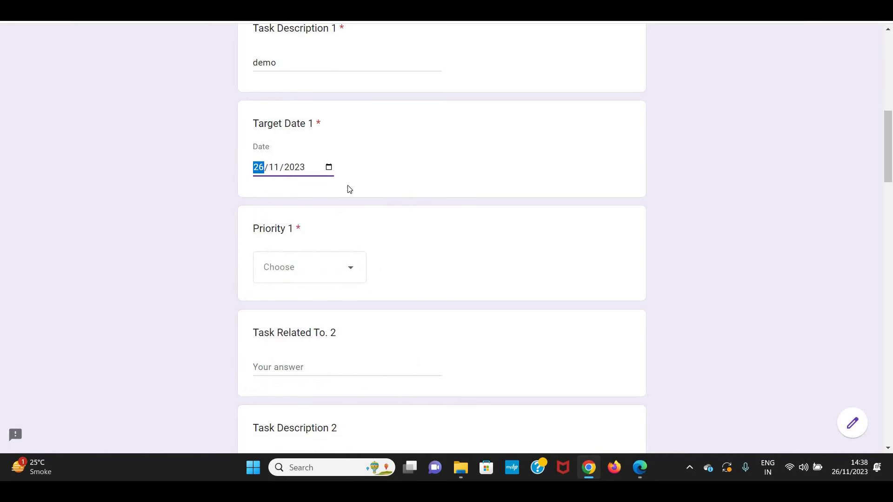
left_click(305, 268)
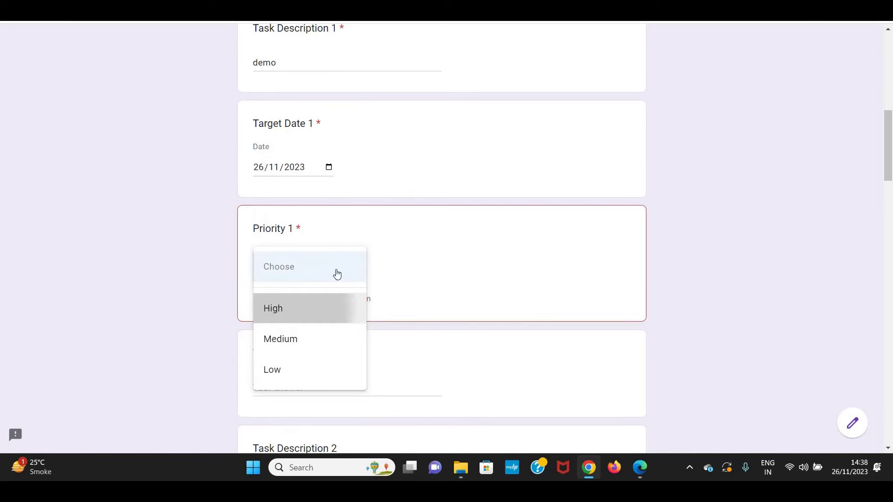
left_click(302, 308)
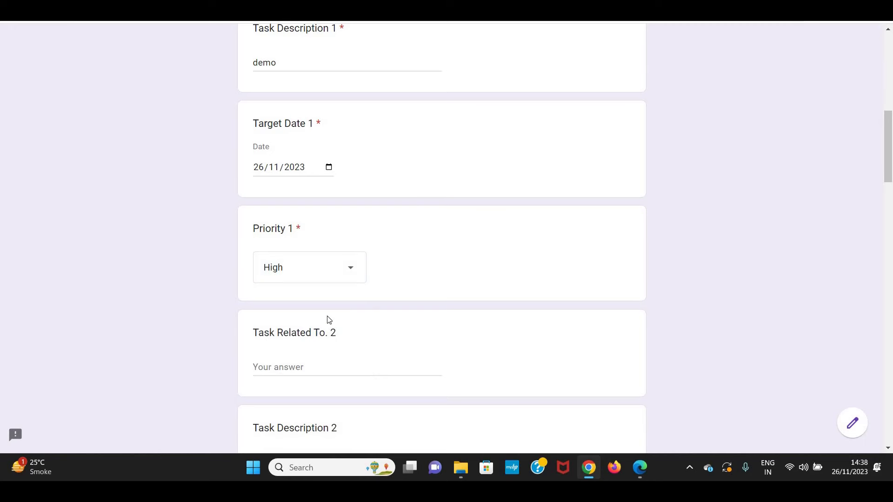
left_click(308, 264)
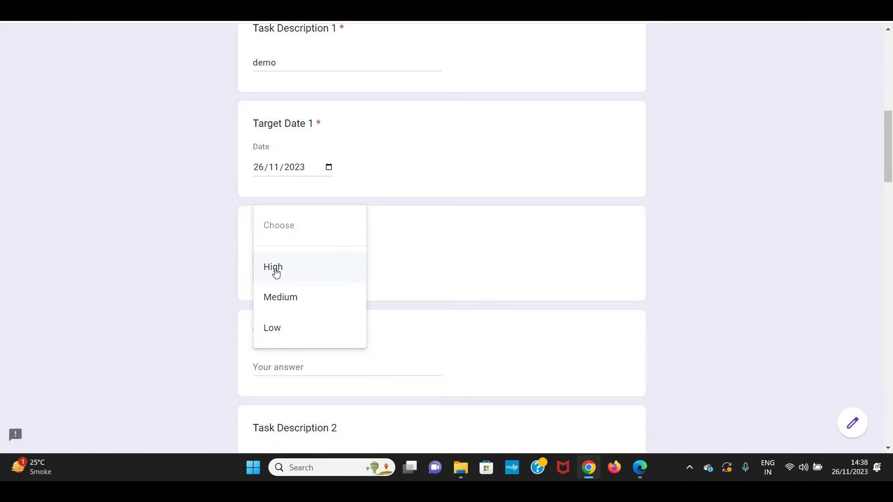
left_click(470, 256)
Submit the completed task delegation form
scroll(484, 339, "down", 3)
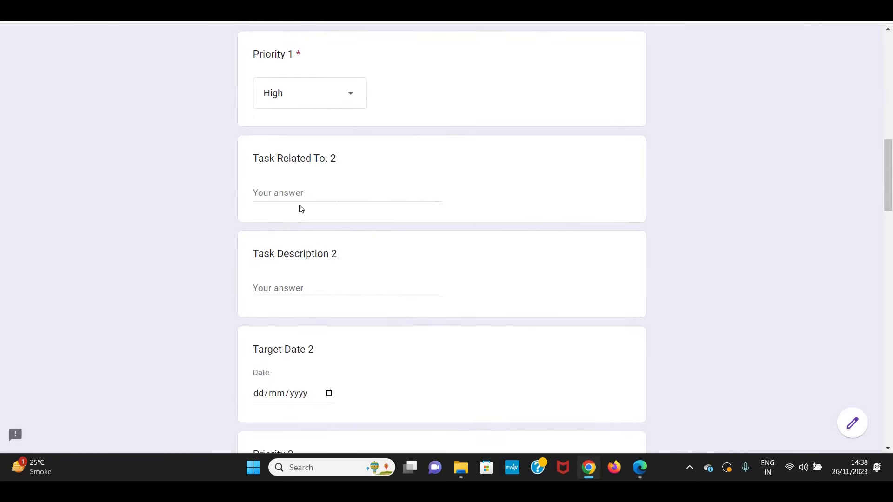
left_click(282, 195)
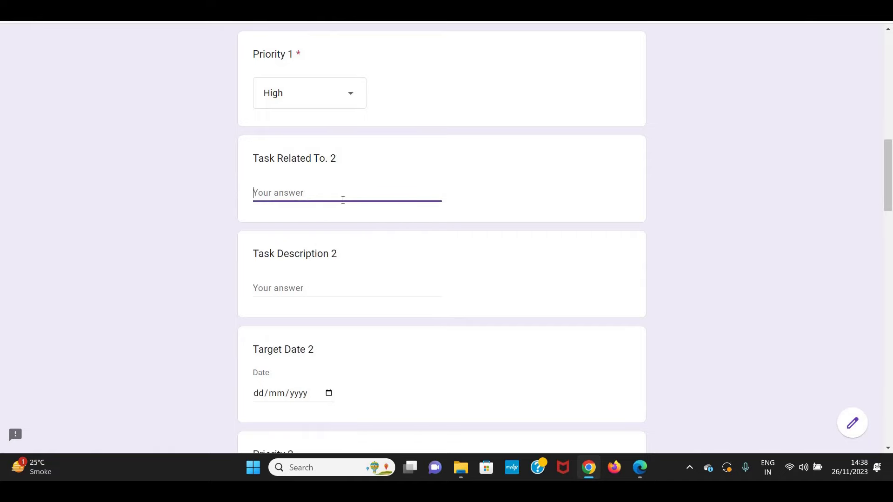
scroll(345, 303, "down", 1)
scroll(309, 84, "down", 3)
scroll(321, 261, "down", 2)
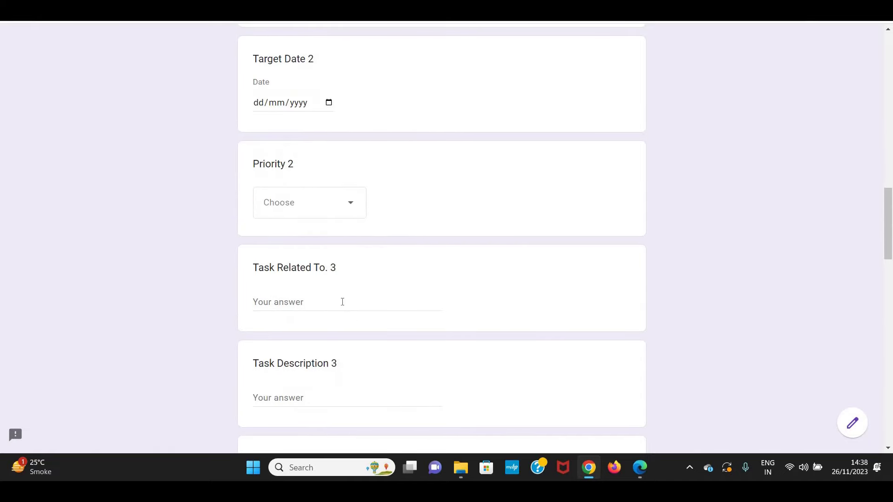
scroll(342, 302, "down", 3)
triple_click(375, 152)
scroll(376, 301, "down", 5)
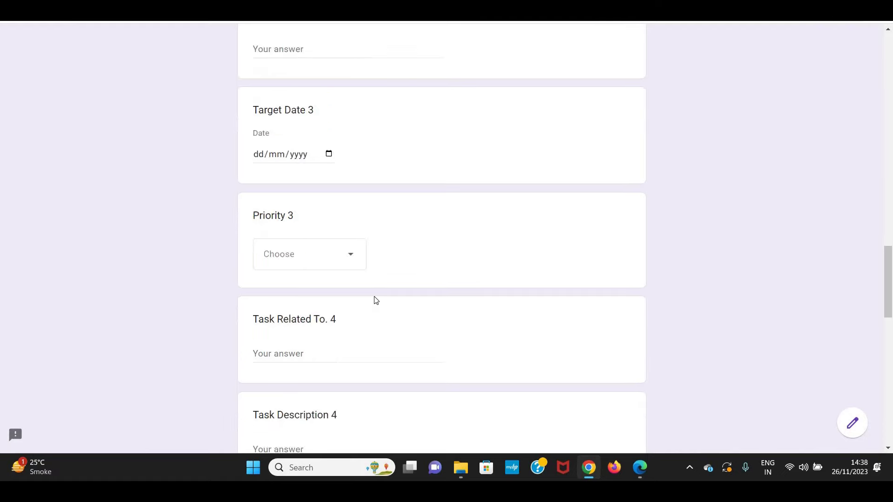
scroll(376, 300, "down", 3)
mouse_move(368, 149)
left_mouse_down()
mouse_move(270, 145)
mouse_move(355, 118)
left_mouse_up()
scroll(349, 305, "down", 9)
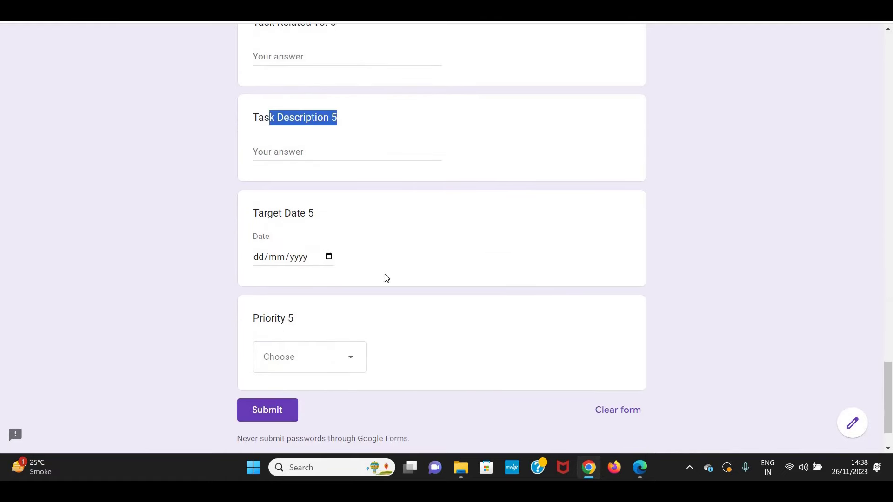
scroll(386, 278, "down", 1)
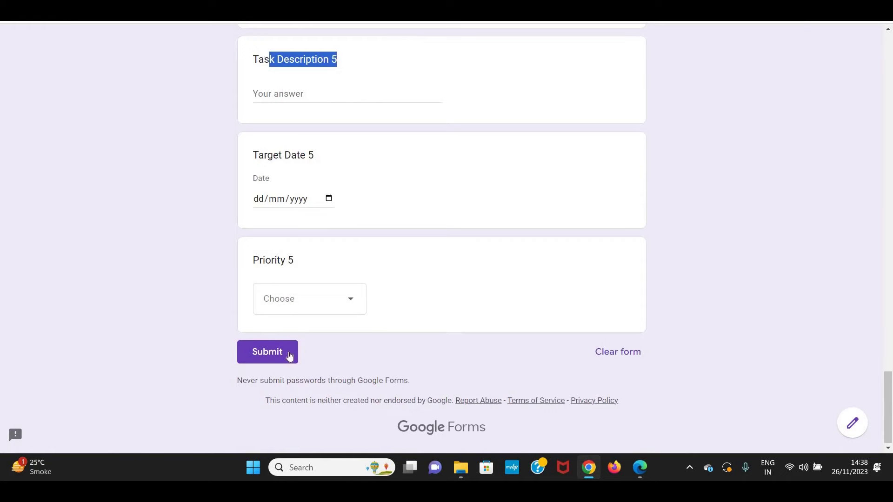
left_click(286, 354)
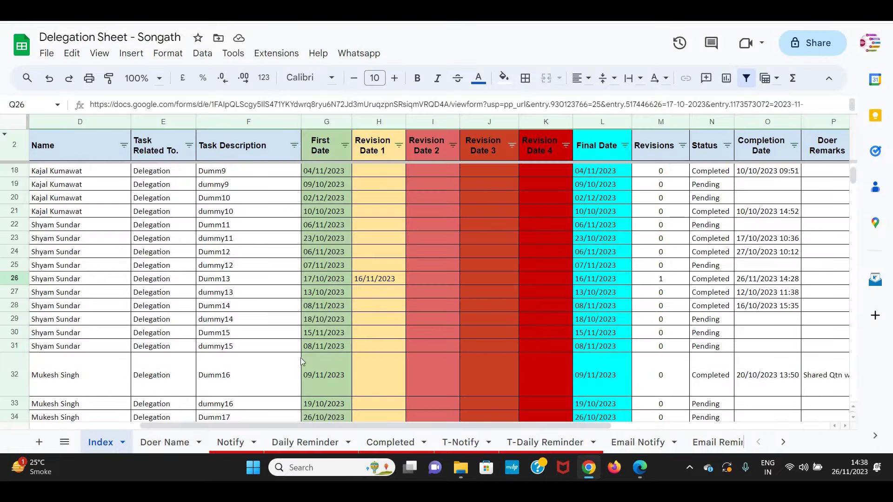
Verify task 62 (house keeping, demo) at the bottom of the Index sheet, then switch to WhatsApp Web
left_click_drag(243, 429, 132, 428)
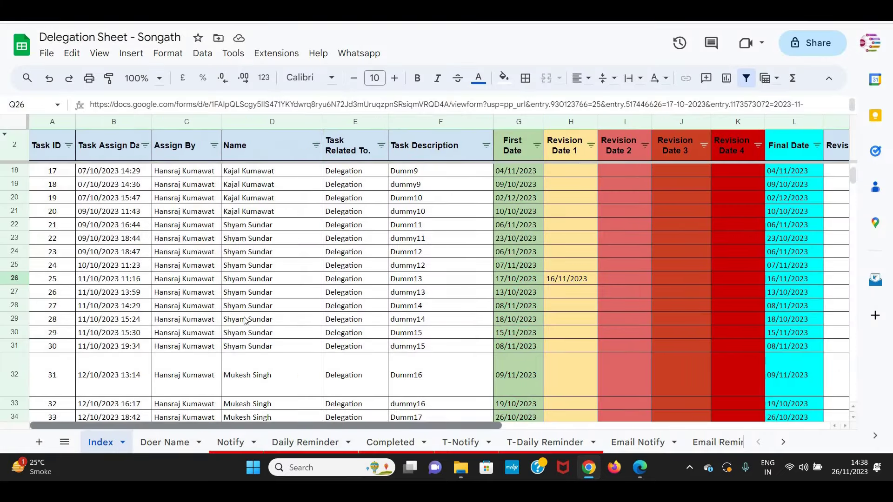
scroll(169, 300, "up", 5)
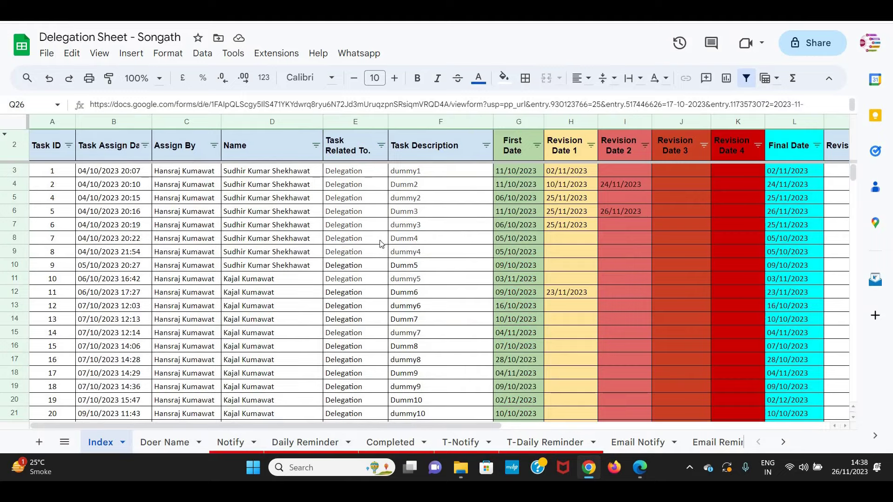
left_click_drag(72, 178, 442, 372)
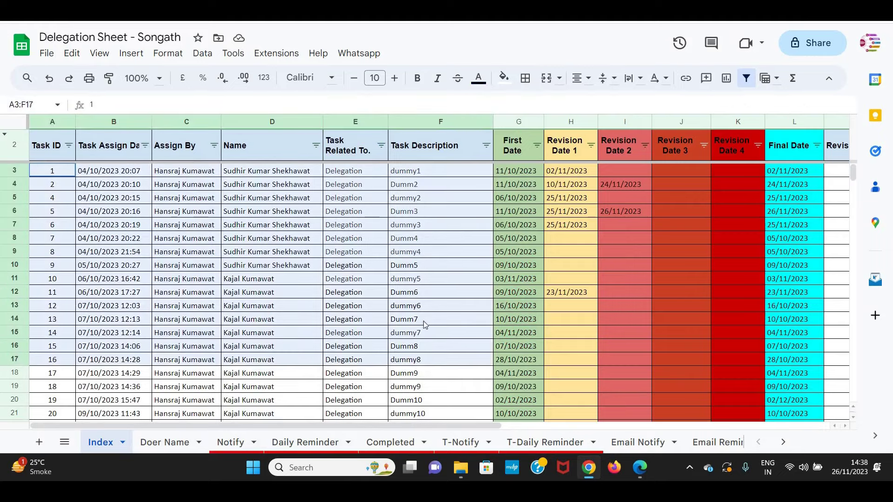
scroll(122, 201, "down", 4)
scroll(122, 201, "down", 1)
scroll(139, 224, "down", 1)
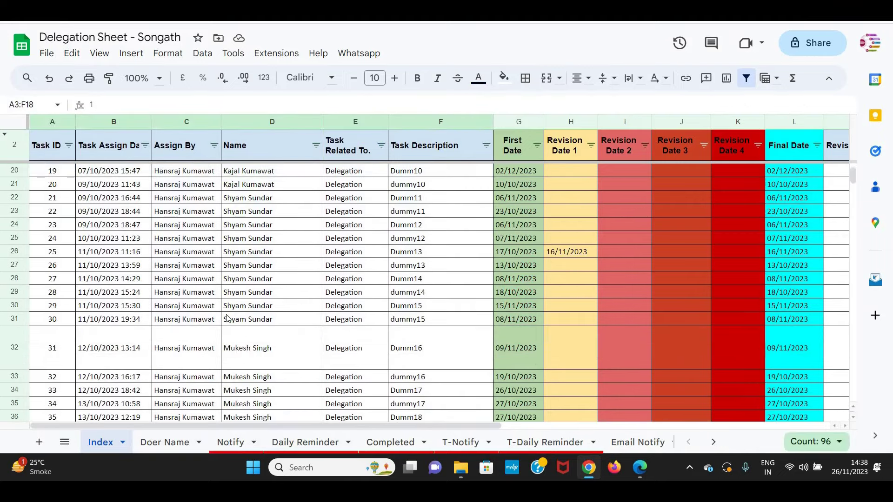
scroll(186, 270, "down", 6)
scroll(228, 319, "down", 7)
scroll(228, 319, "down", 1)
scroll(228, 319, "up", 1)
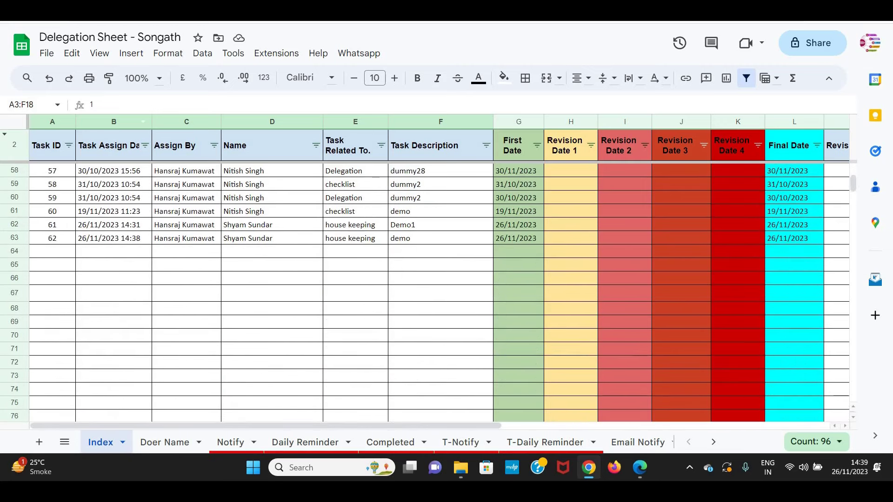
key("ctrl+Tab")
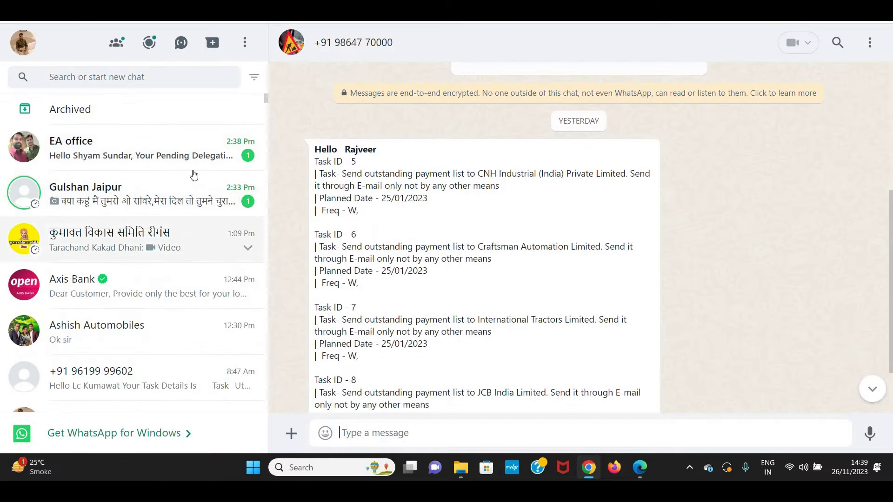
Review task 62's house keeping / demo notification in the EA office chat and follow its update link
left_click(136, 154)
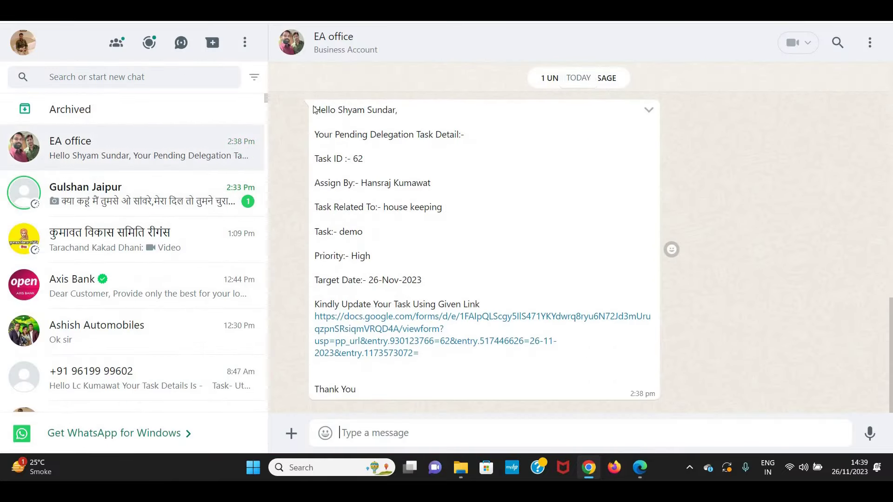
left_click_drag(316, 107, 487, 395)
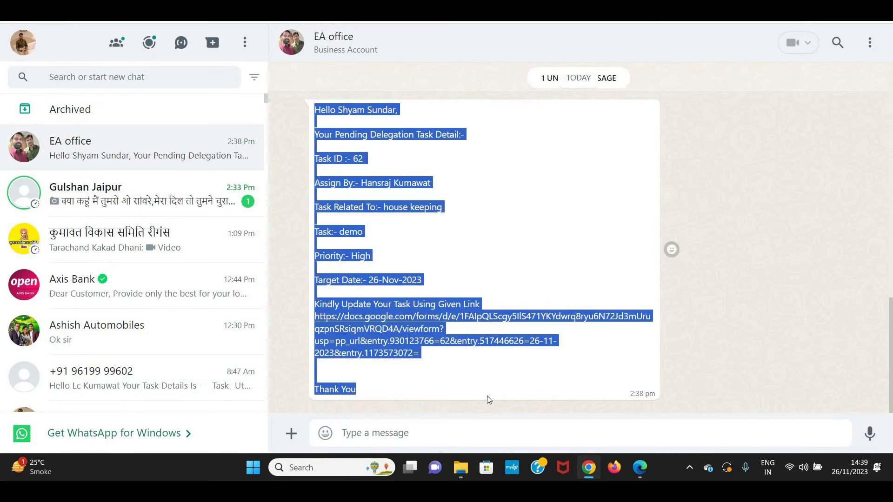
left_click(346, 113)
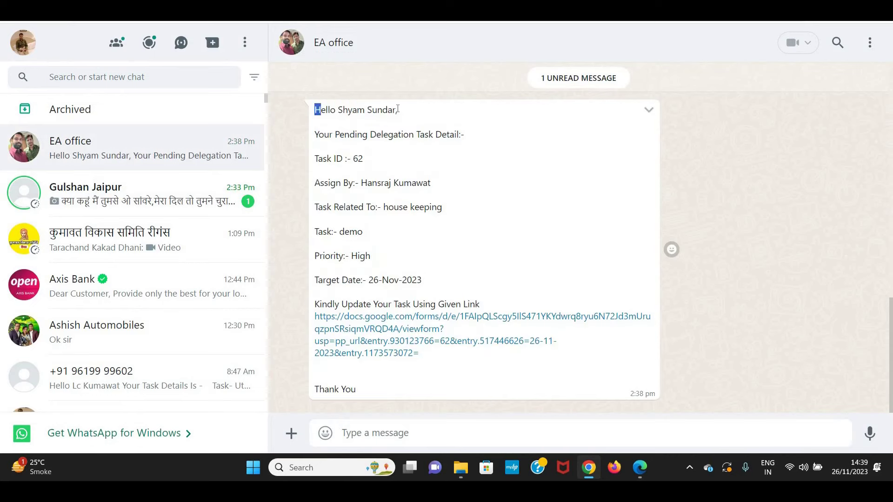
left_click_drag(316, 112, 358, 128)
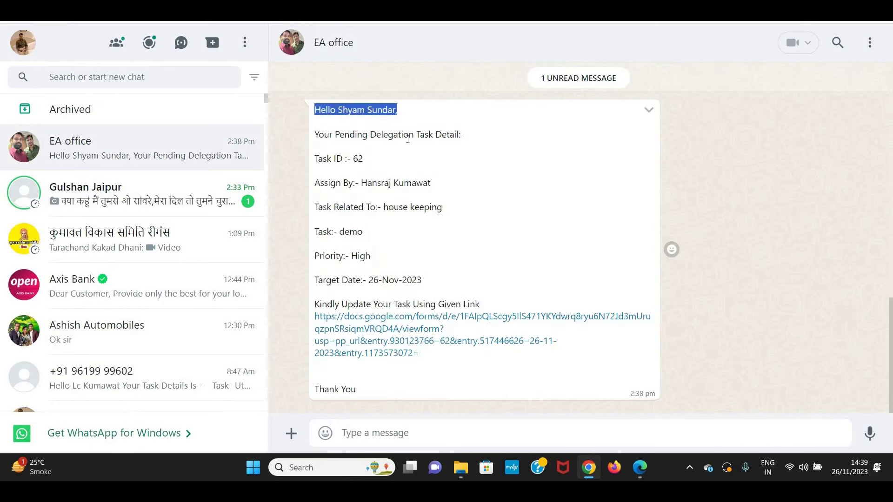
left_click_drag(320, 165, 433, 187)
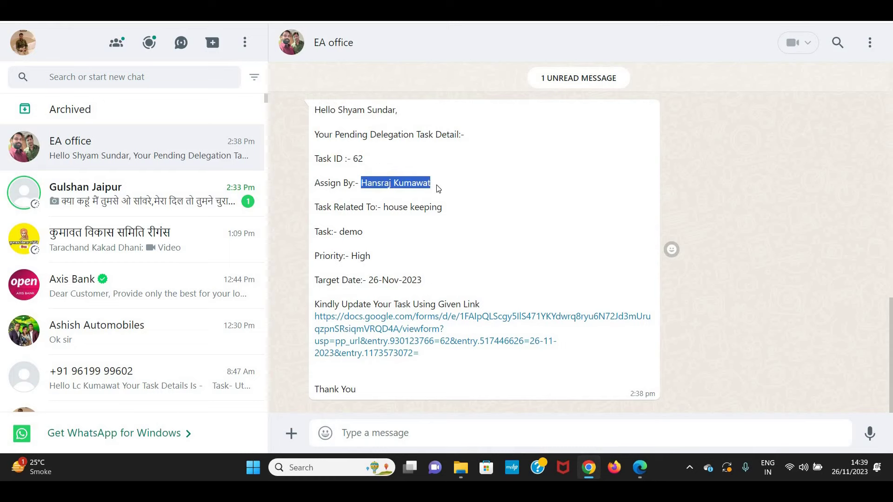
left_click_drag(389, 208, 454, 215)
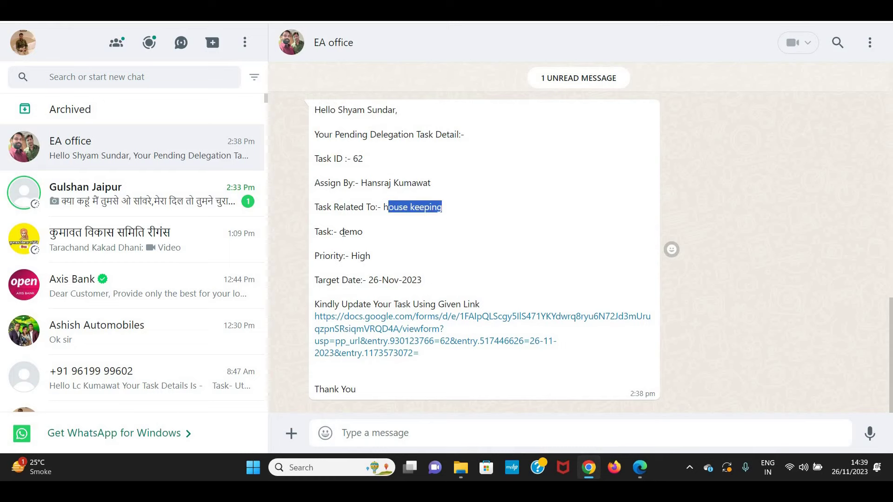
mouse_move(344, 233)
left_mouse_down()
mouse_move(364, 233)
mouse_move(377, 261)
mouse_move(424, 281)
left_mouse_up()
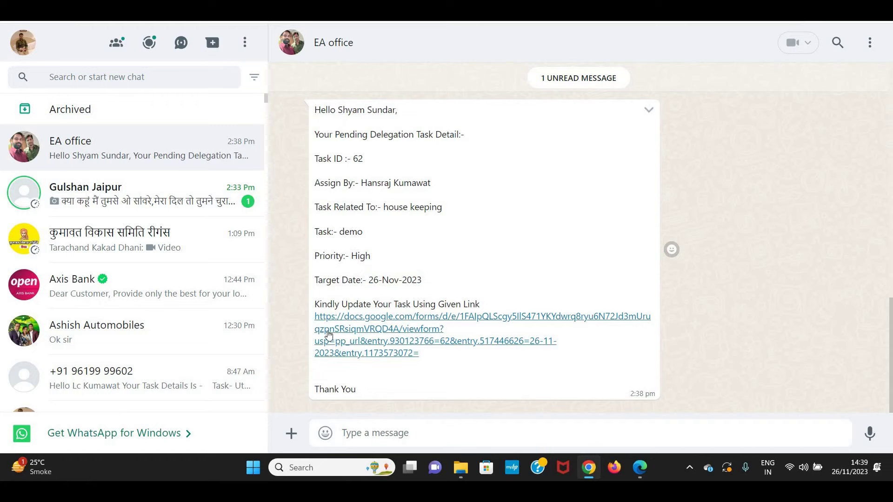
left_click(366, 324)
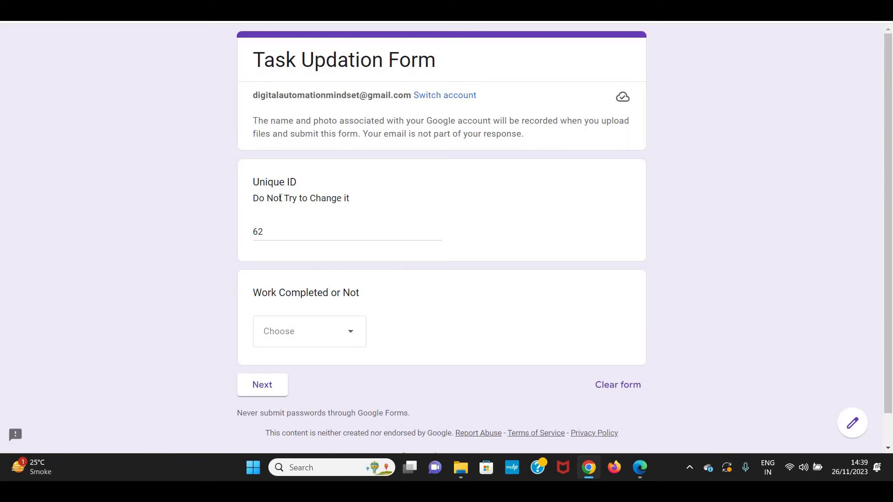
Leave Work Completed as Completed and advance through the upload documents and Remarks sections
left_click_drag(253, 198, 384, 201)
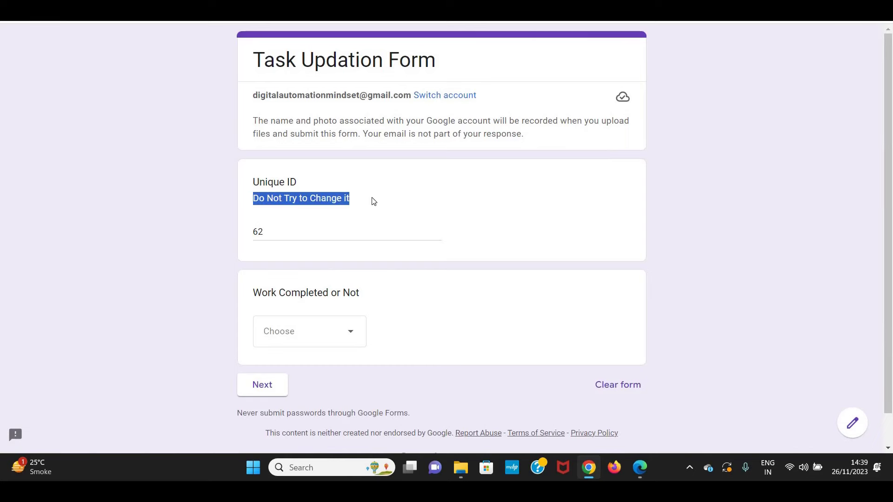
left_click(254, 198)
triple_click(360, 203)
scroll(425, 307, "down", 1)
left_click(309, 300)
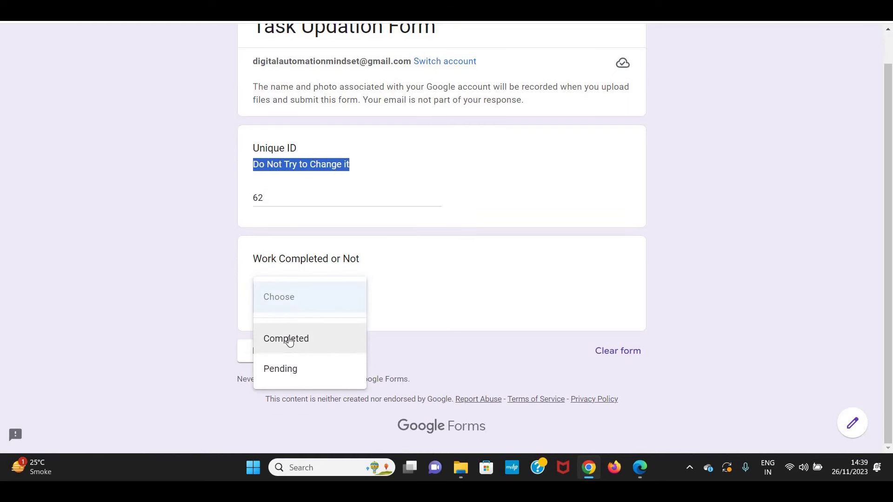
left_click(288, 341)
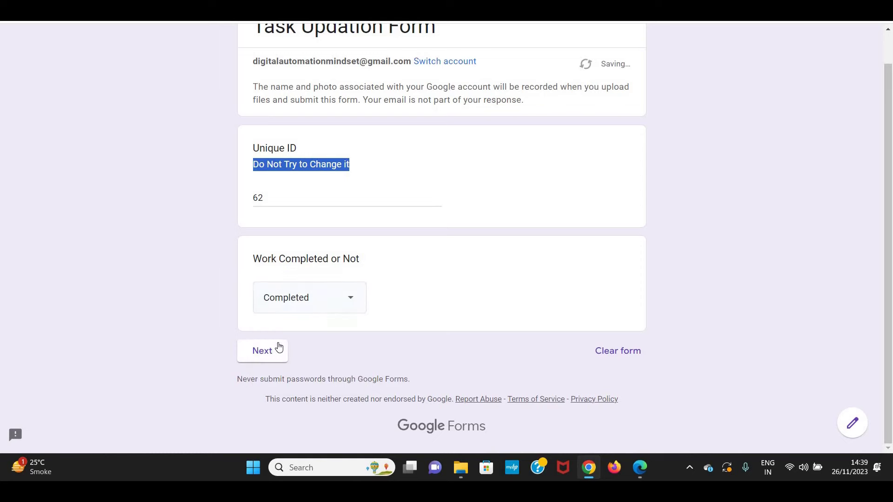
left_click(277, 347)
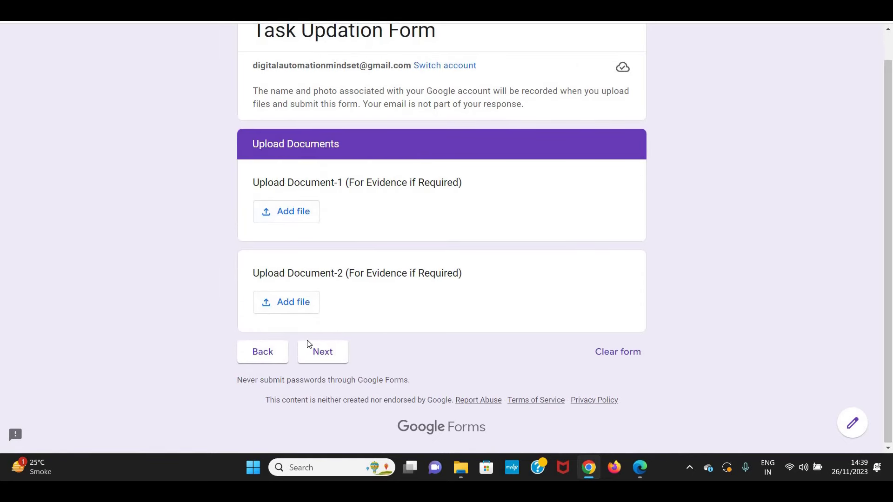
left_click(331, 350)
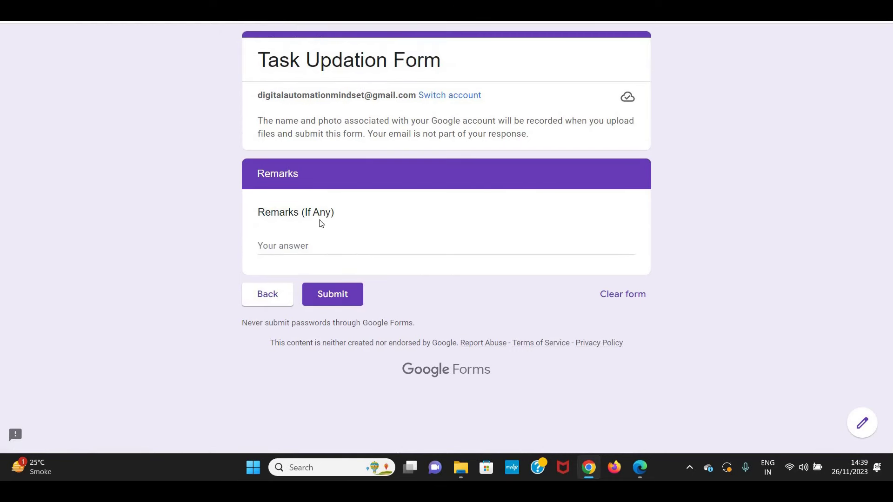
Go back and change the work status to Pending, then continue
left_click(280, 301)
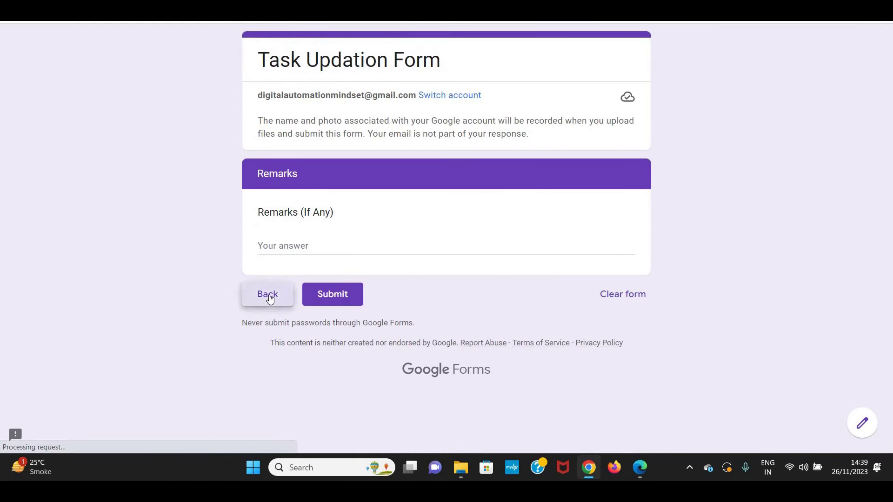
left_click(261, 383)
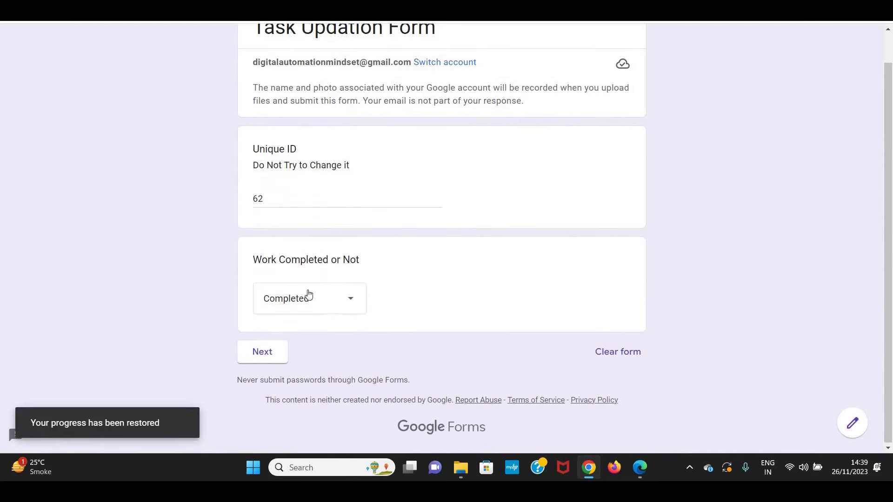
left_click(312, 299)
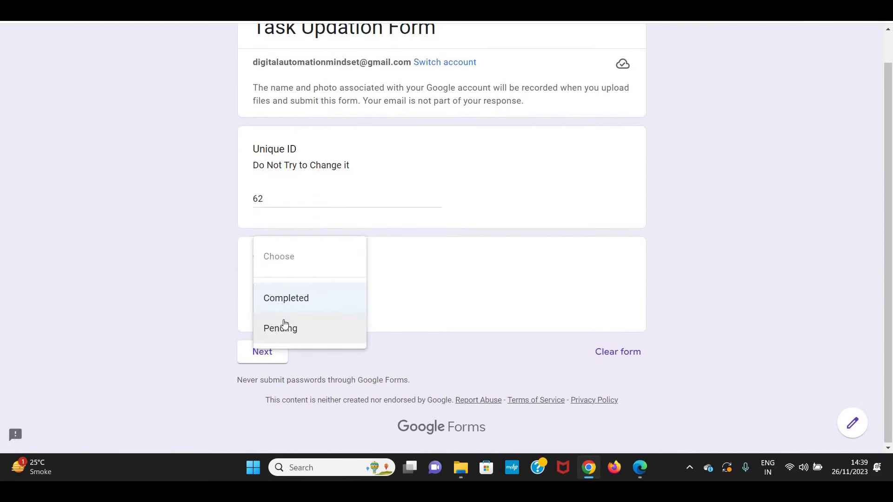
left_click(282, 325)
left_click(268, 355)
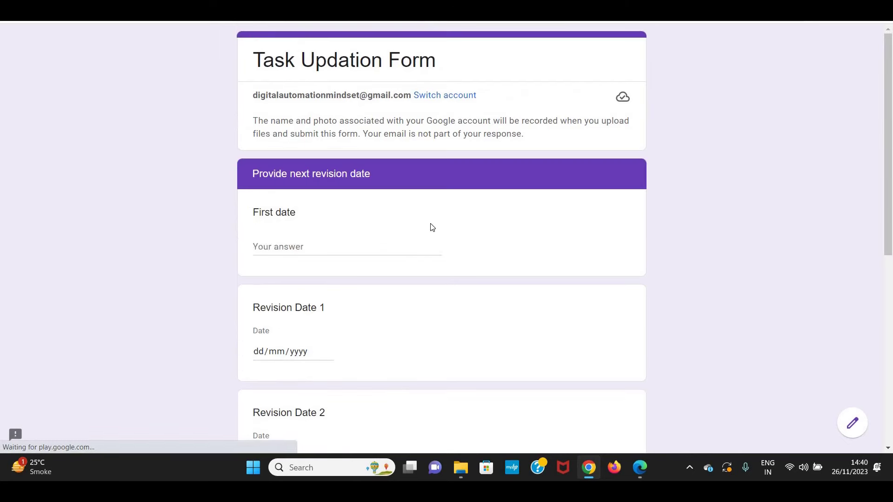
Set Revision Date 1 to 29/11/2023, leaving the pre-filled 26-11-2023 first date
triple_click(311, 99)
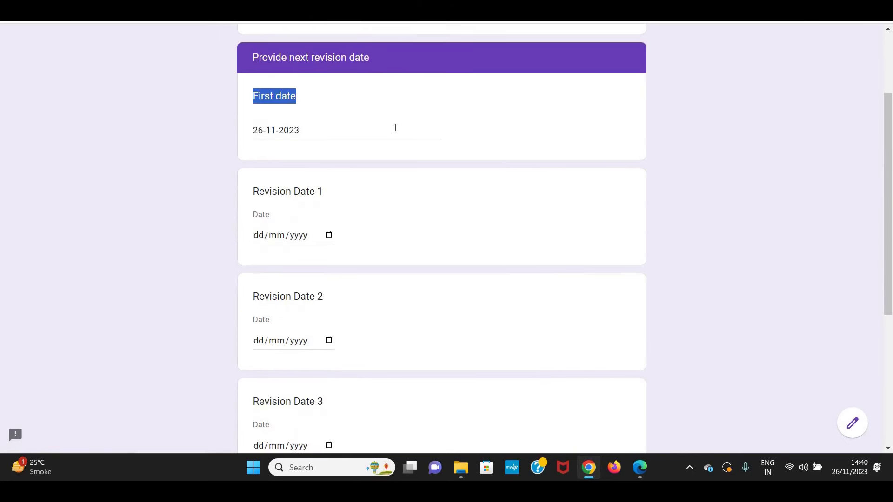
left_click_drag(322, 133, 234, 120)
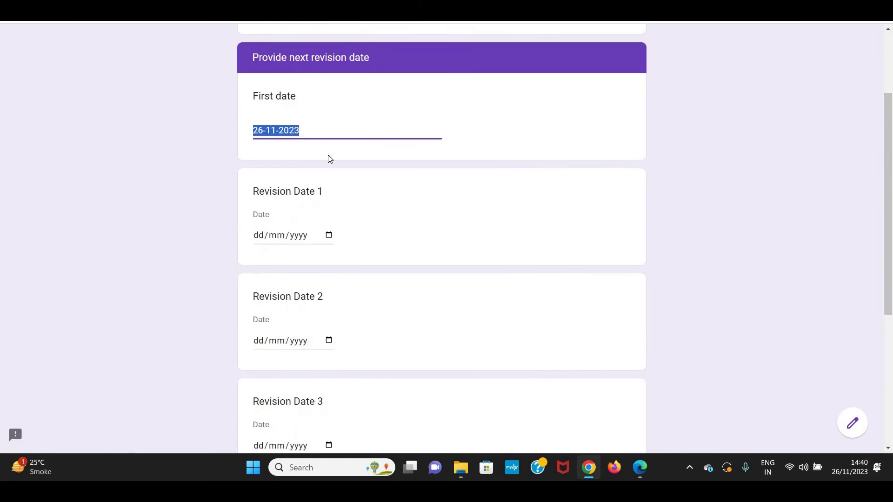
left_click(328, 235)
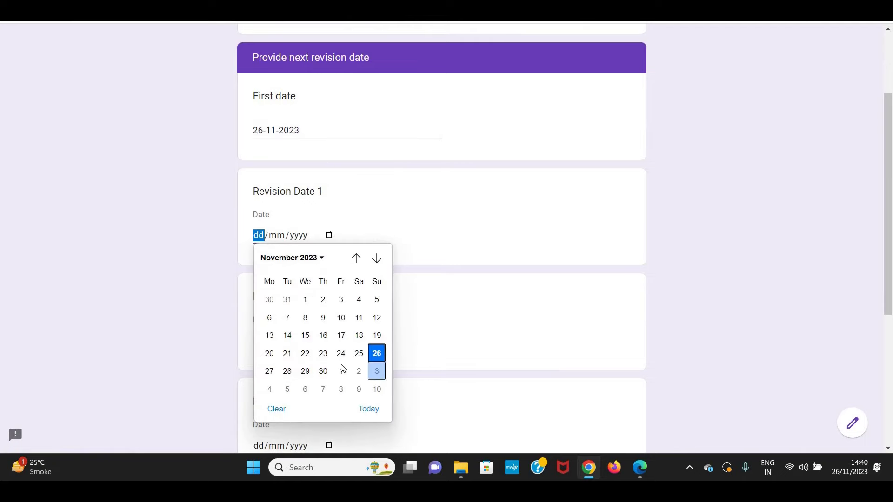
left_click(307, 370)
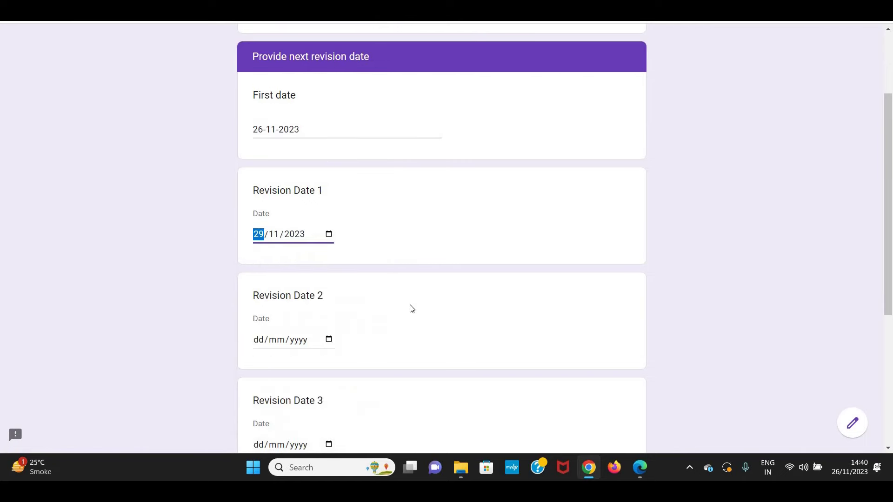
Submit the Task Updation Form and return to the WhatsApp chat
scroll(410, 307, "down", 5)
left_click(322, 358)
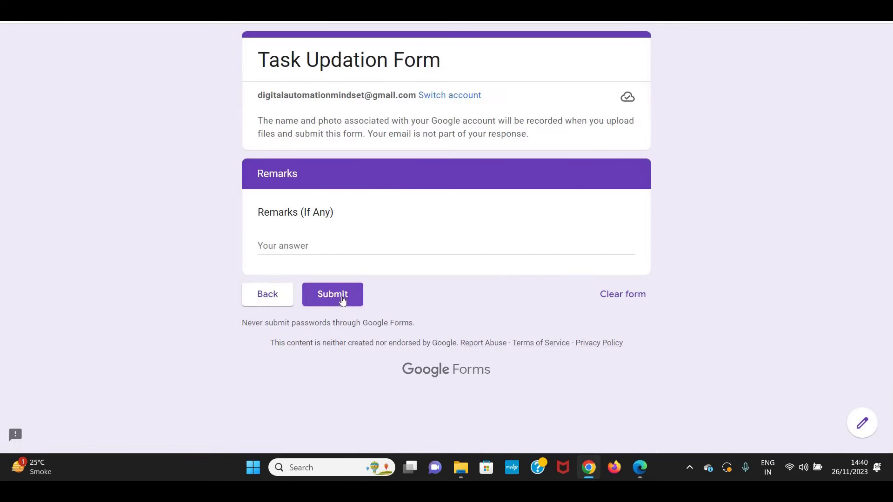
left_click(342, 300)
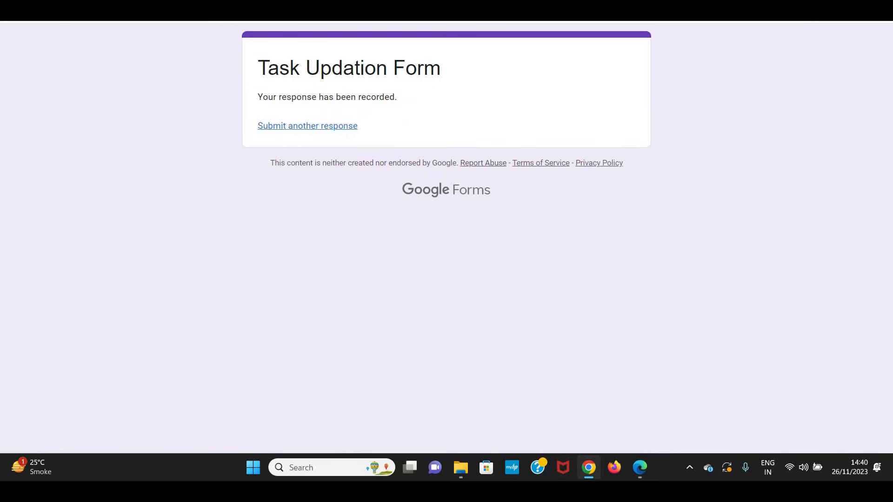
key("ctrl+w")
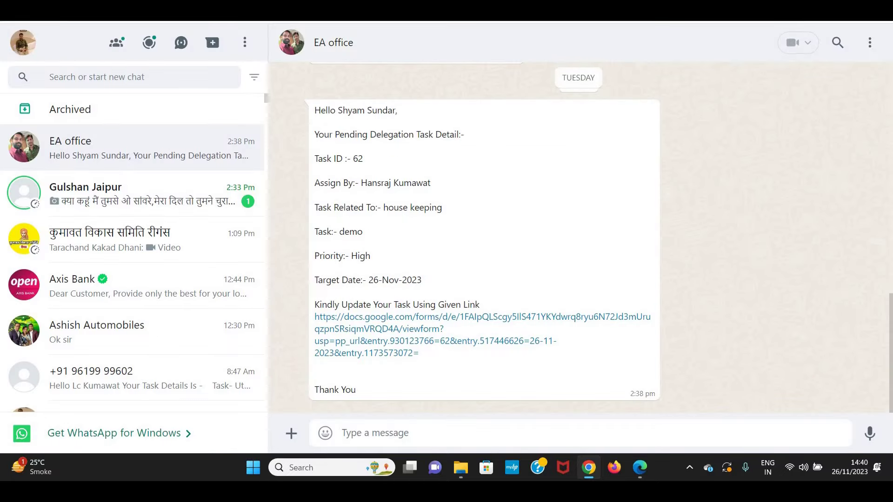
In the Delegation Sheet, check task 62's First Date in G63
key("ctrl+Tab")
key("ctrl+Tab")
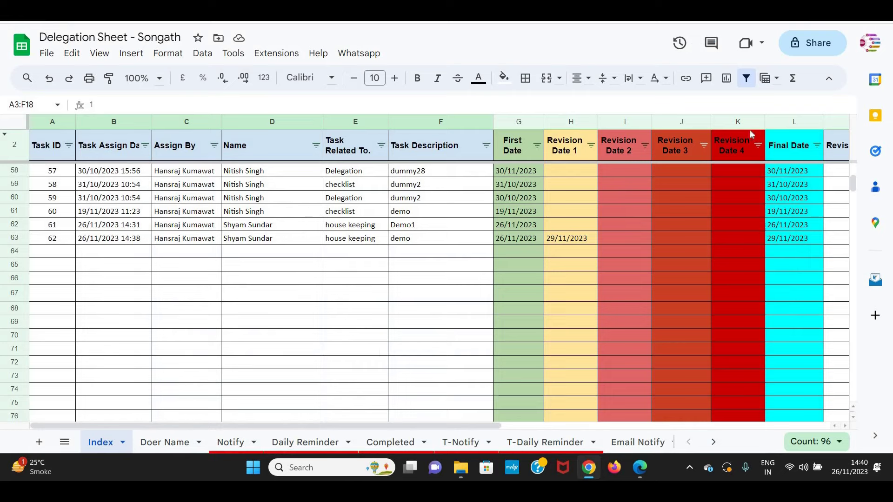
left_click_drag(741, 122, 626, 123)
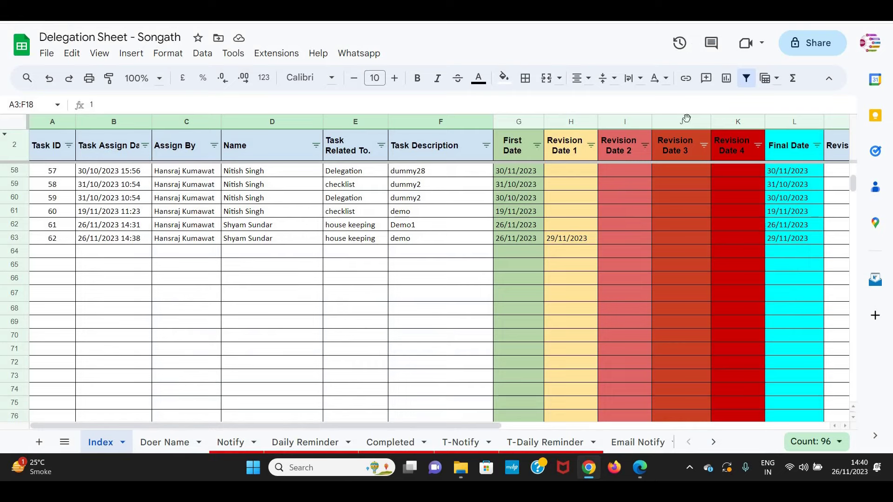
left_click(519, 122)
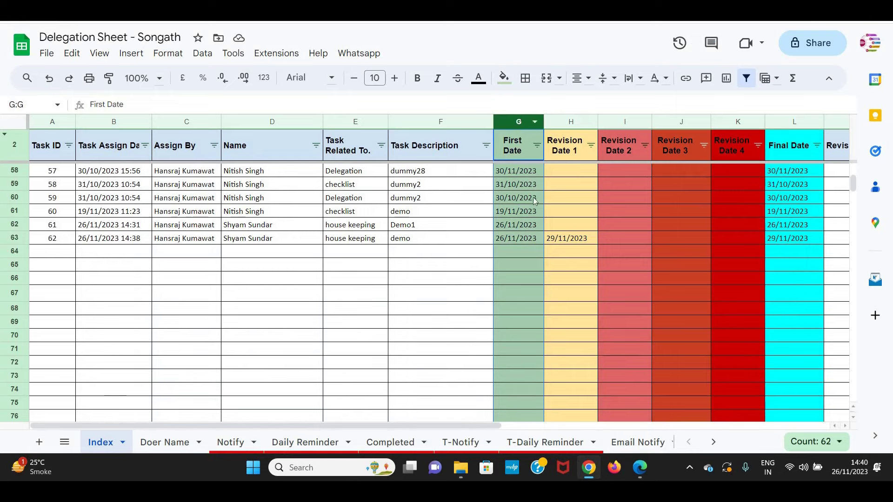
left_click(528, 241)
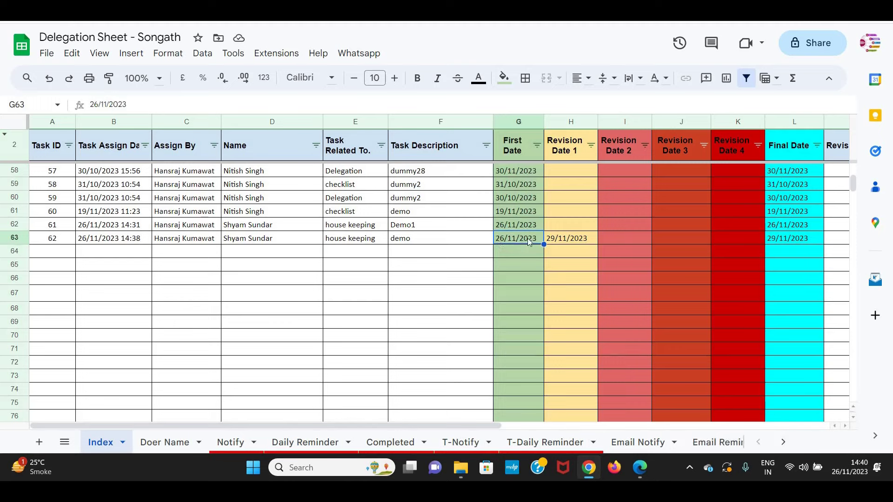
left_click(513, 121)
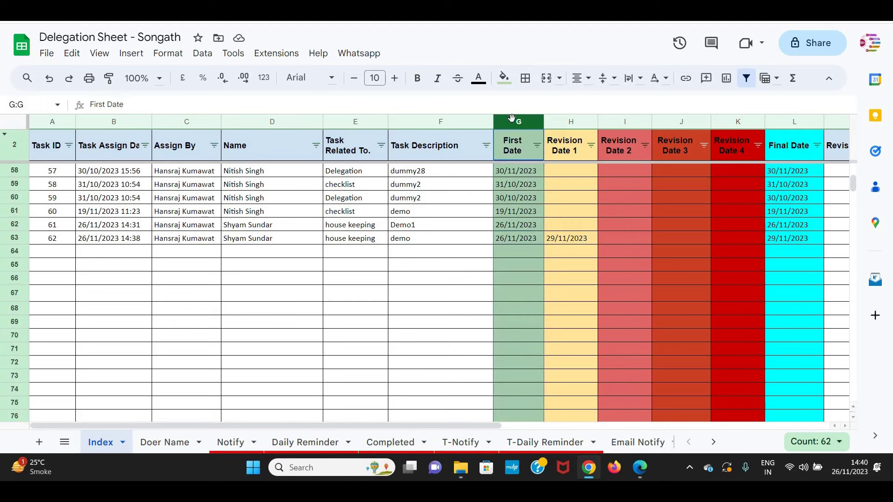
Inspect the Revision Date 1 formula in H63, the remaining revision columns, and the Score % formula in V63
mouse_move(534, 123)
left_click(571, 239)
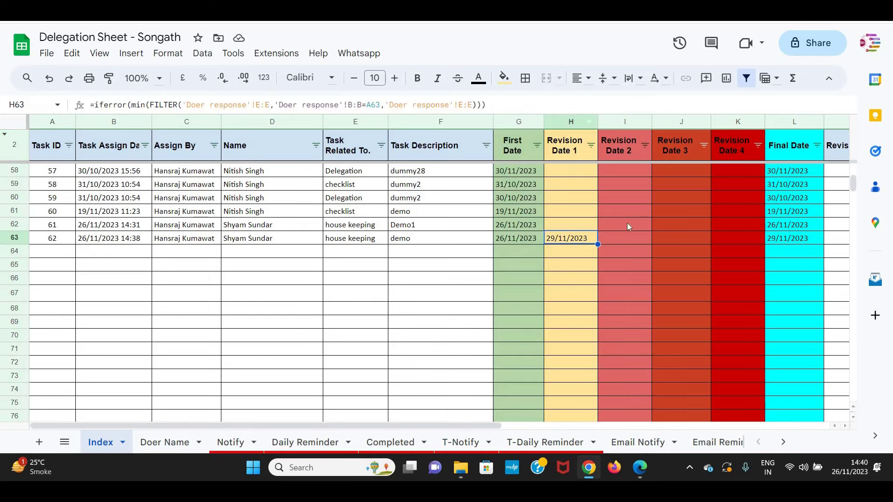
left_click_drag(615, 241, 730, 241)
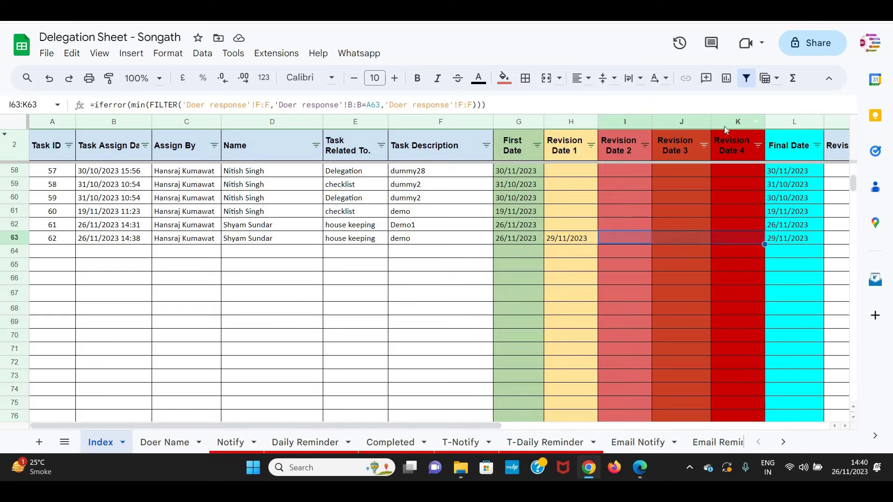
left_click_drag(620, 116, 733, 117)
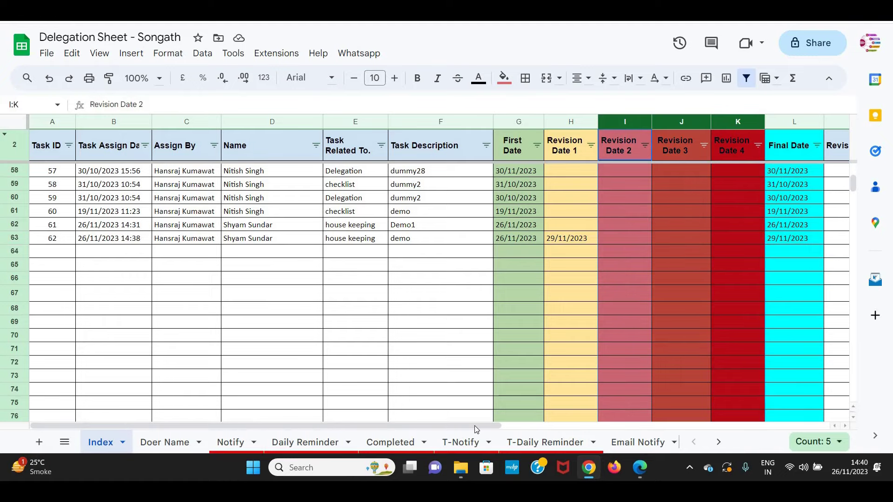
left_click_drag(476, 429, 815, 426)
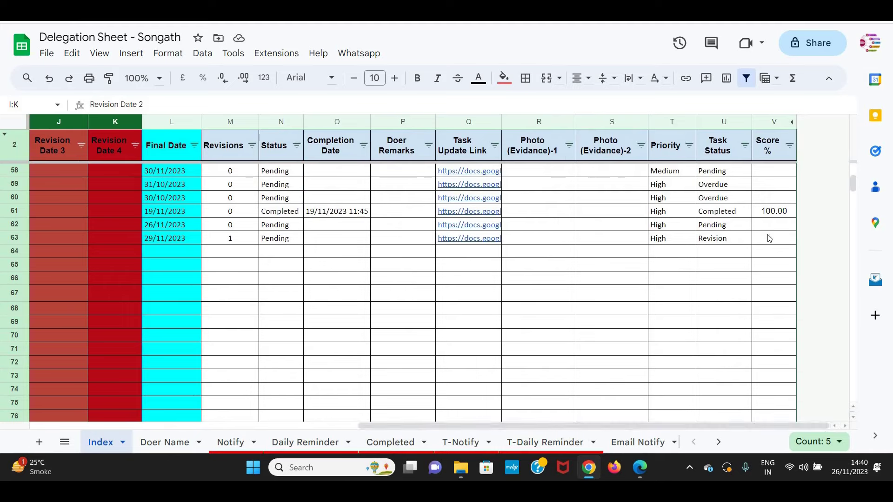
left_click(778, 241)
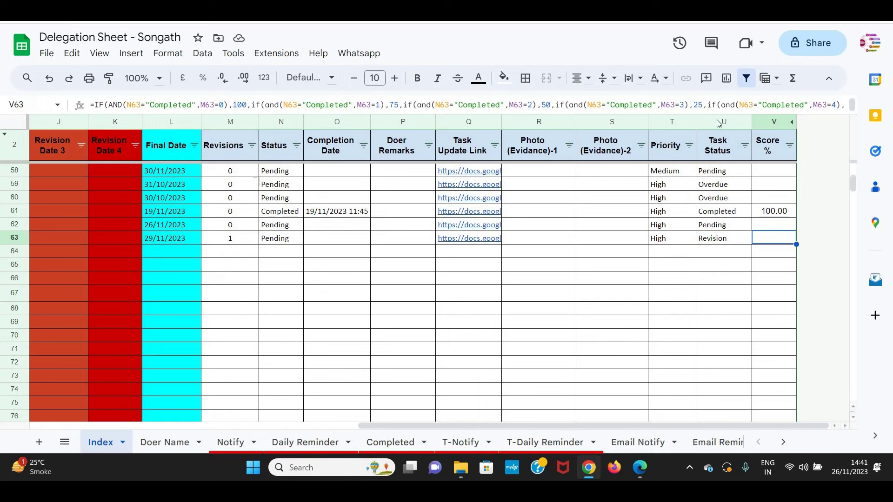
scroll(648, 373, "up", 1)
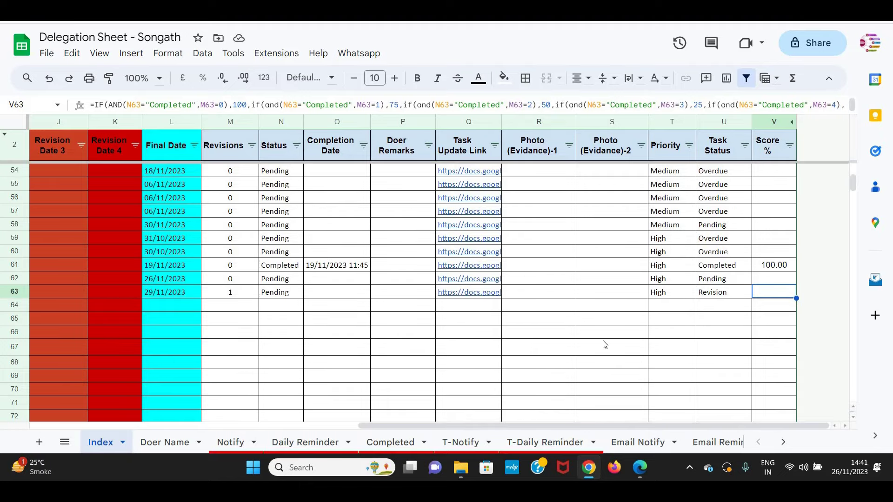
scroll(605, 343, "up", 2)
left_click_drag(656, 427, 331, 427)
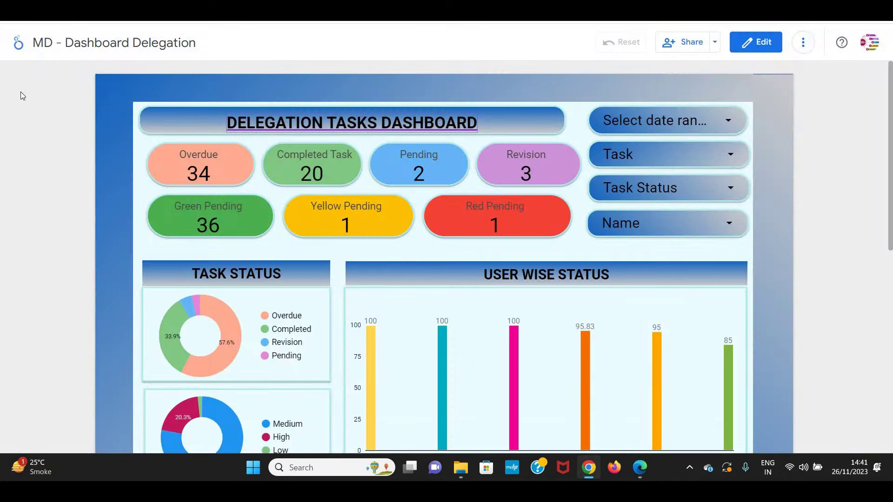
scroll(423, 260, "down", 2)
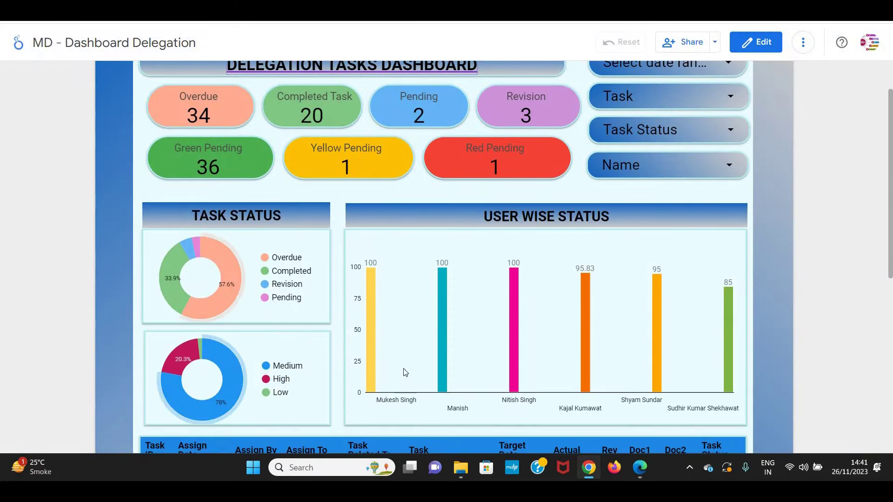
scroll(404, 369, "down", 5)
scroll(404, 370, "down", 2)
scroll(471, 325, "up", 6)
scroll(490, 325, "up", 3)
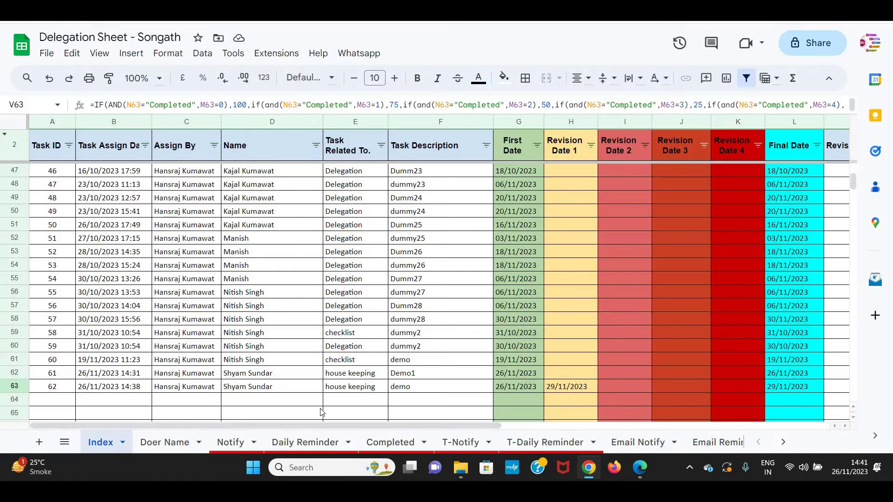
Follow the second employee's Dashboard Link in G3 of the Doer Name sheet
left_click(165, 442)
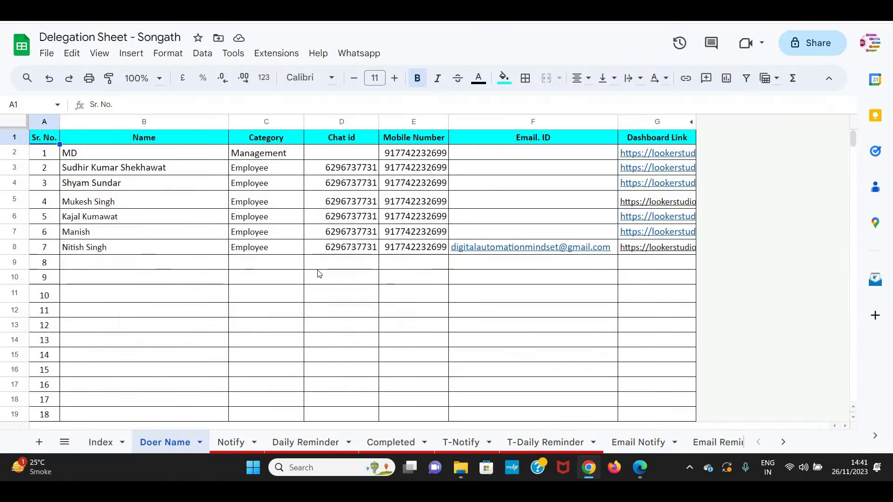
left_click(664, 169)
left_click_drag(344, 168, 414, 247)
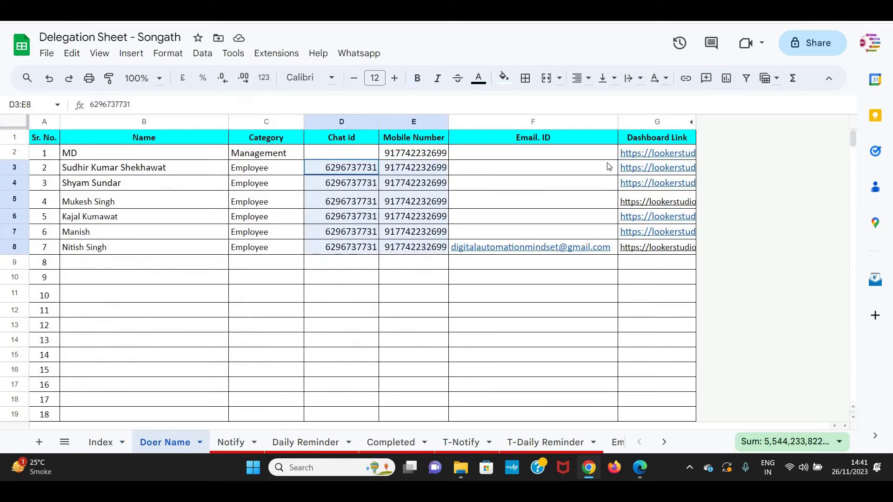
left_click(658, 168)
left_click(695, 190)
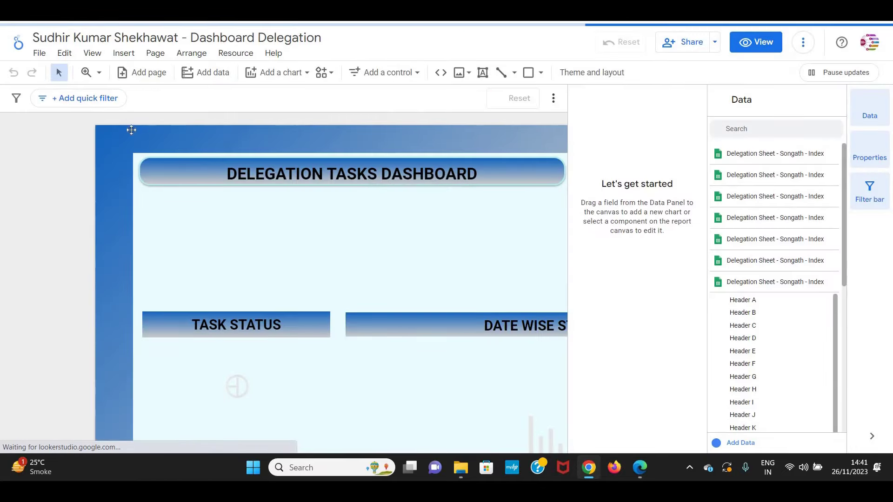
left_click(756, 44)
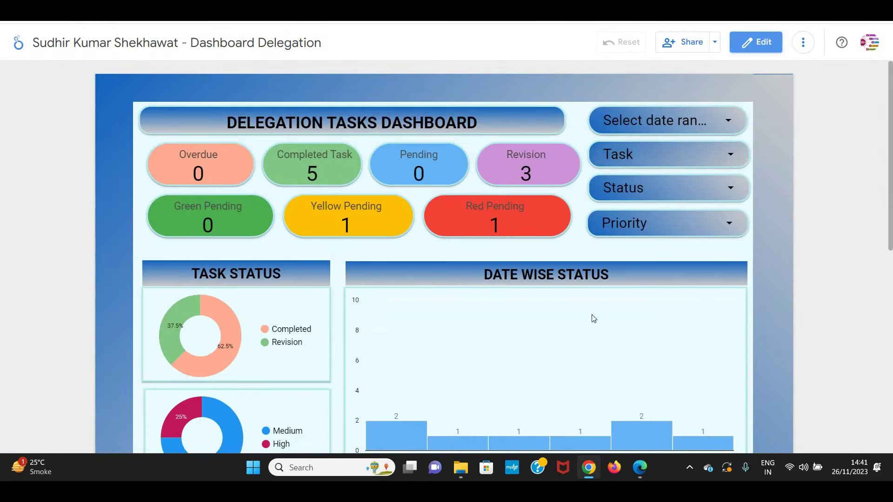
left_click_drag(303, 173, 319, 173)
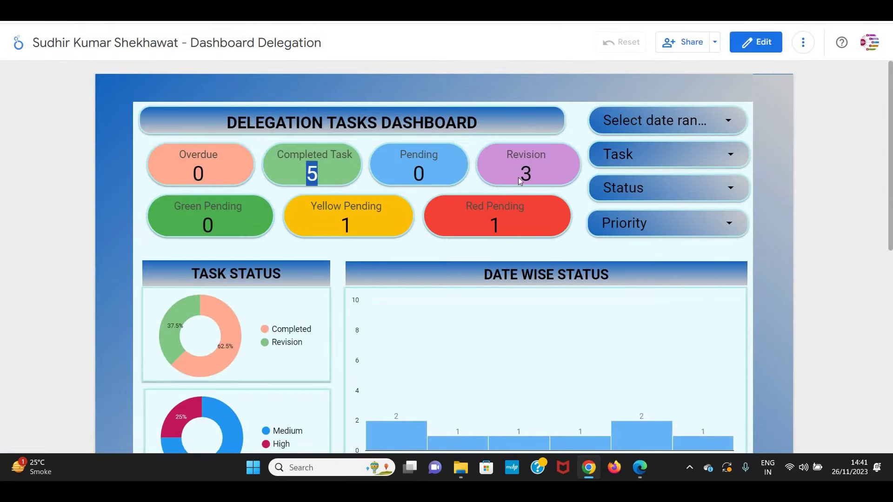
left_click_drag(520, 179, 536, 178)
left_click(360, 222)
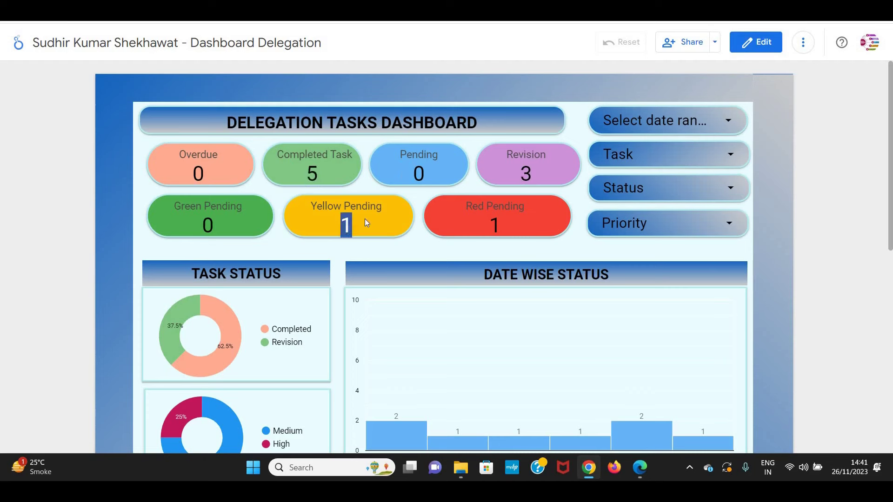
left_click_drag(481, 227, 502, 225)
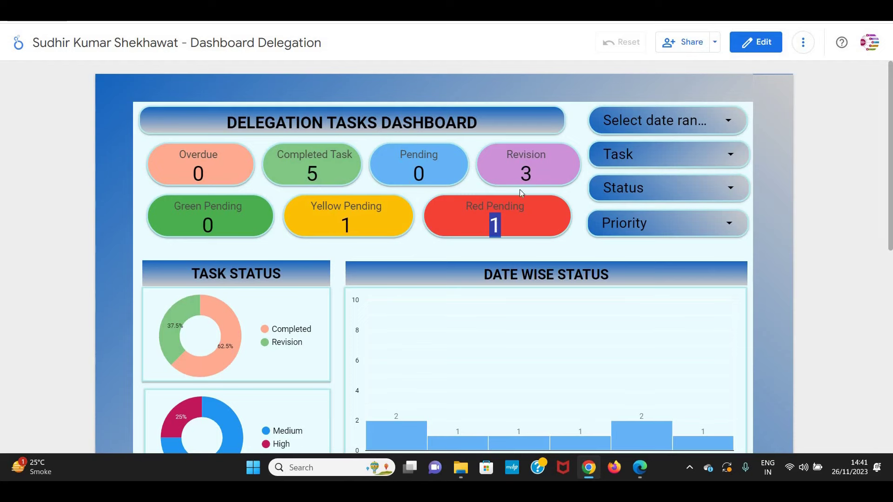
scroll(541, 215, "down", 3)
scroll(540, 215, "down", 1)
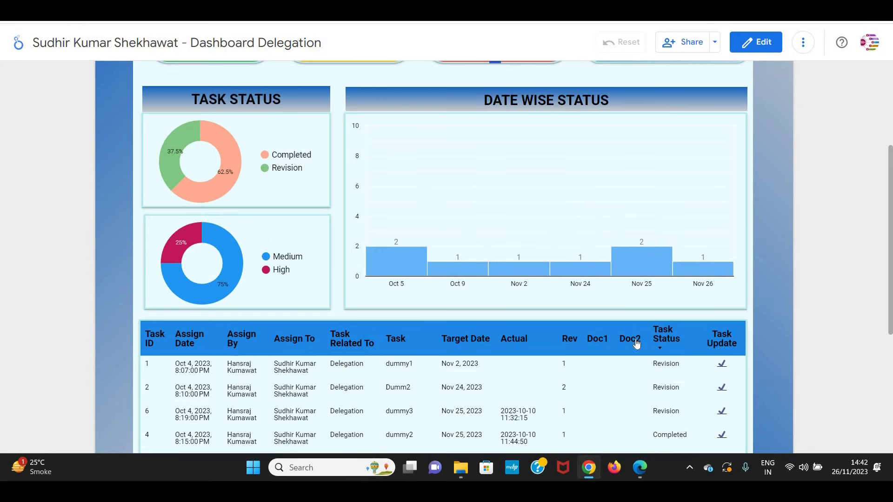
scroll(637, 344, "down", 3)
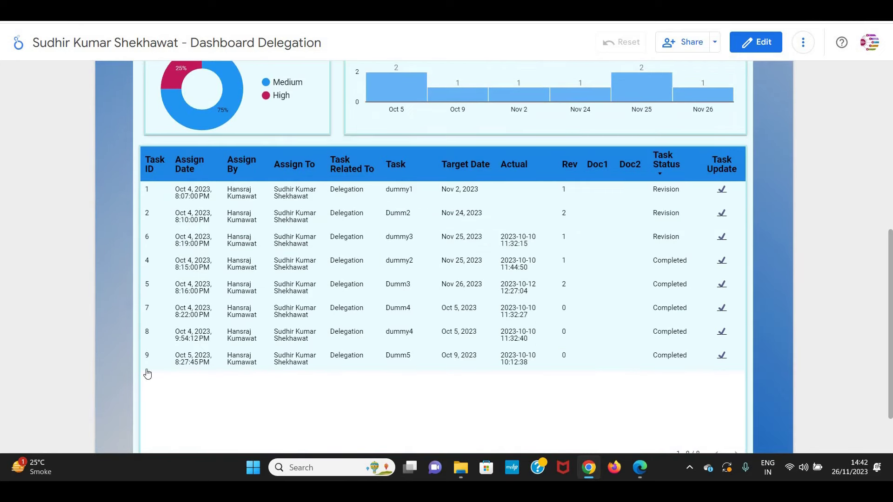
Submit task ID 1's Task Updation Form with Work Completed set to Completed, then return to the dashboard
left_click(723, 190)
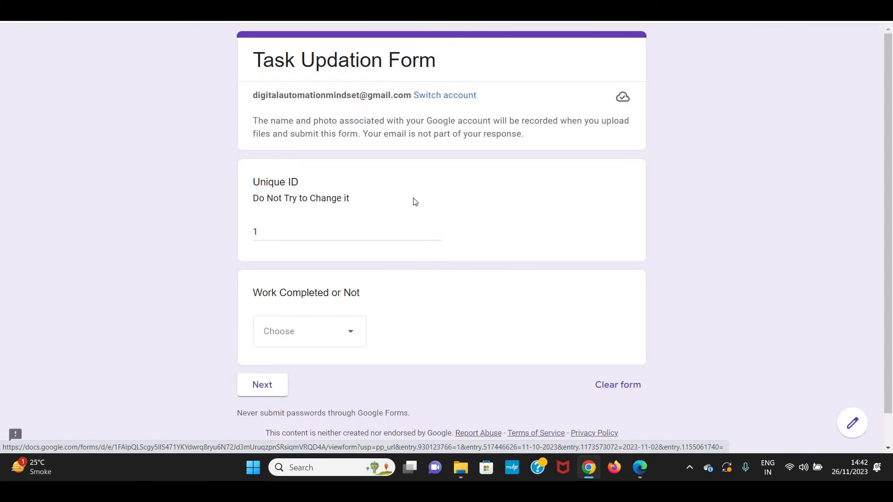
left_click(307, 334)
left_click(308, 370)
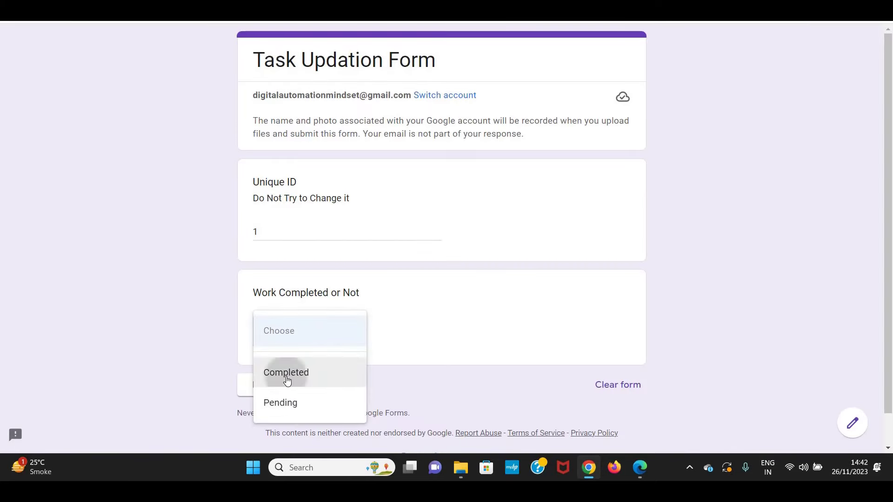
left_click(261, 385)
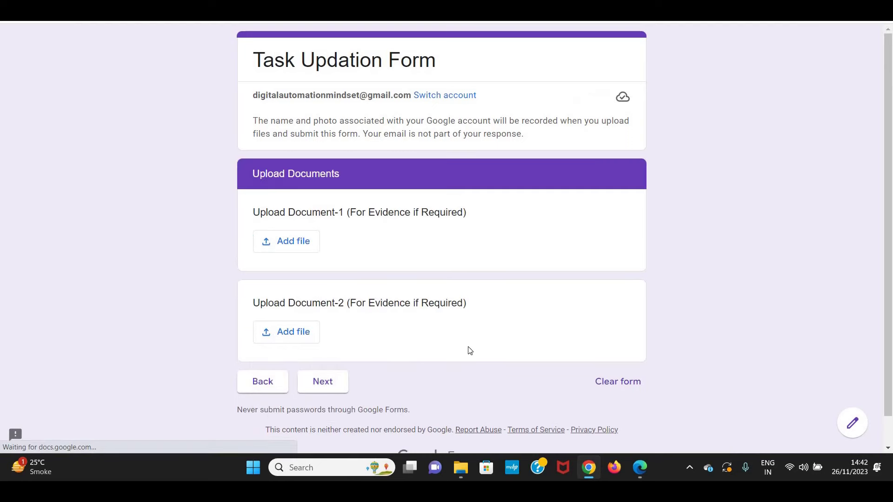
scroll(321, 363, "down", 1)
left_click(334, 358)
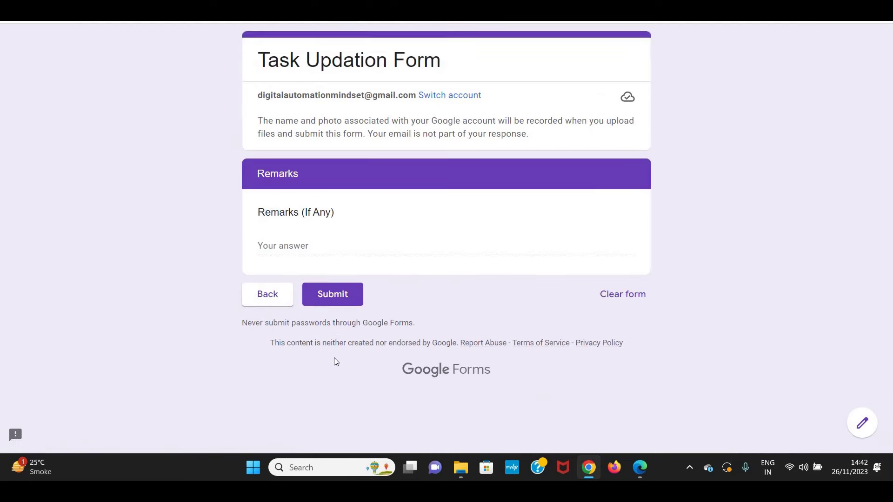
left_click(336, 294)
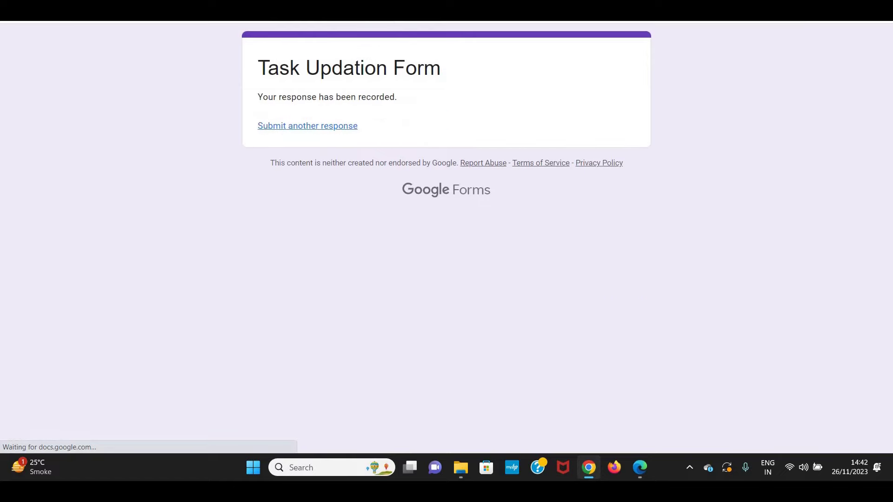
left_click(535, 10)
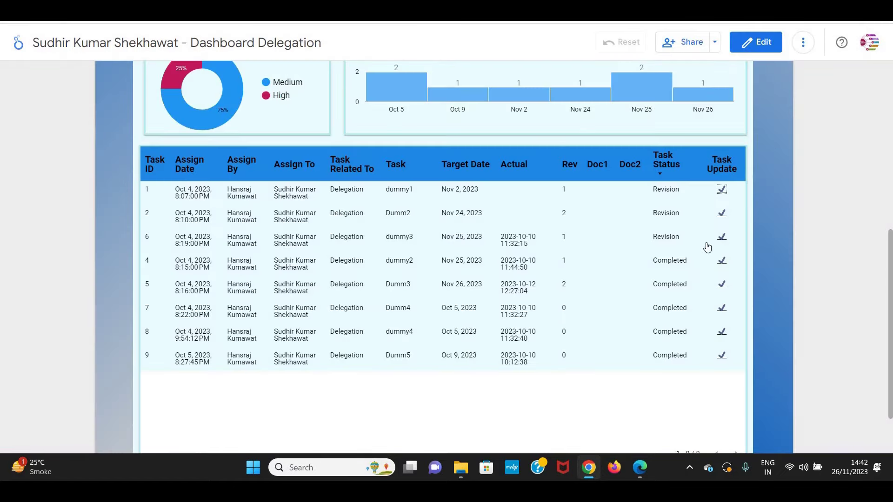
Narrow the dashboard's task list to Revision tasks with the Status filter and review it
scroll(707, 244, "up", 3)
scroll(651, 186, "up", 5)
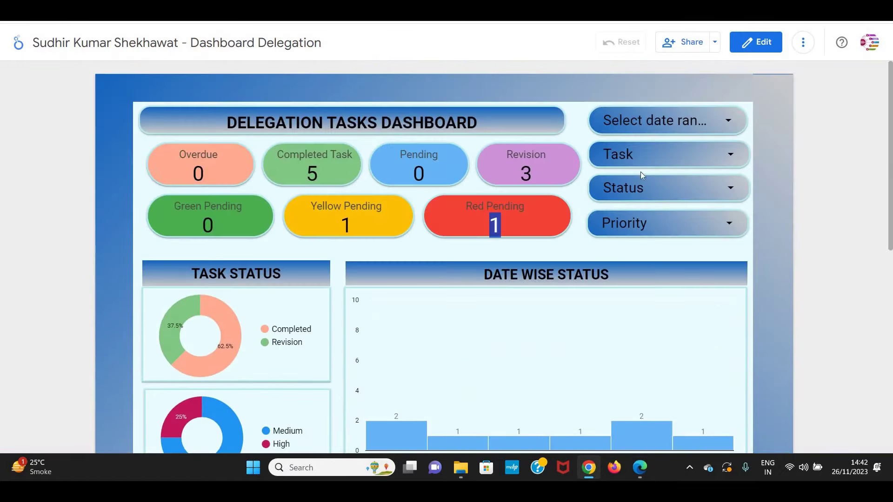
left_click(644, 154)
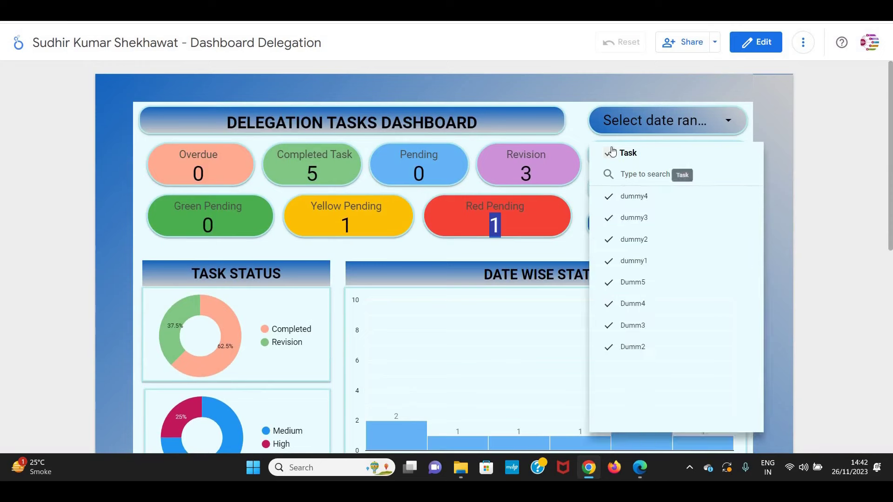
left_click(811, 139)
left_click(670, 185)
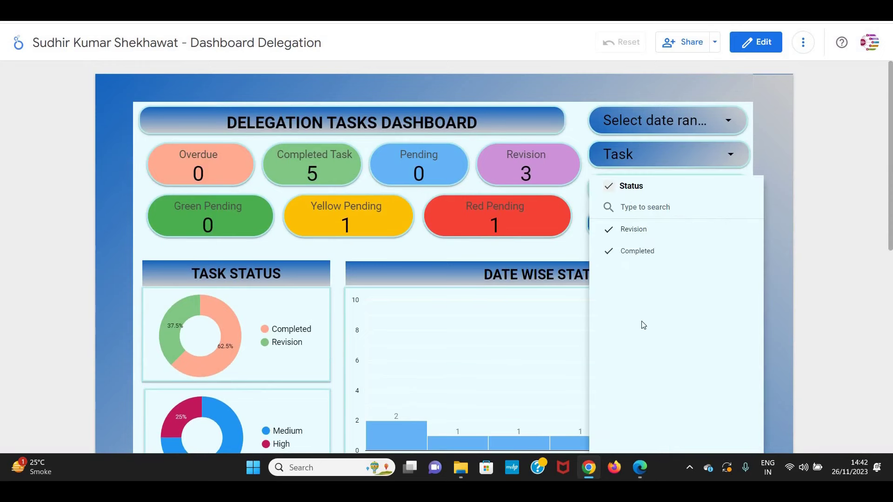
left_click(824, 175)
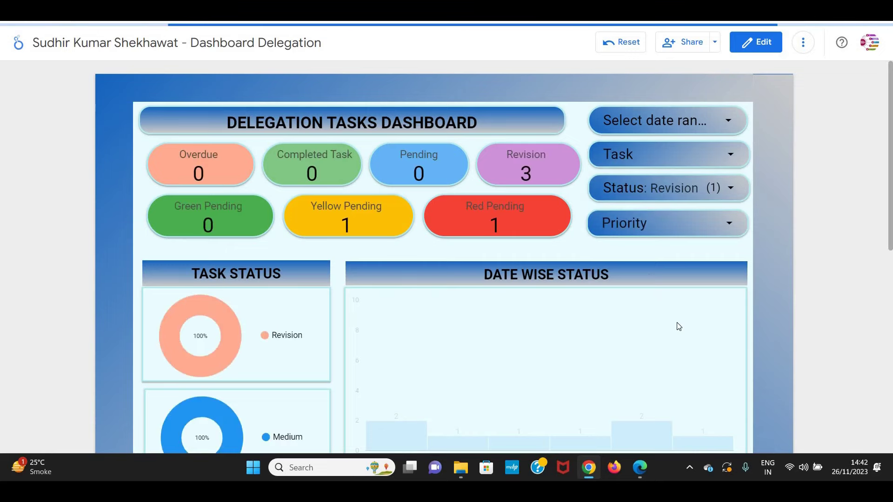
scroll(679, 327, "down", 10)
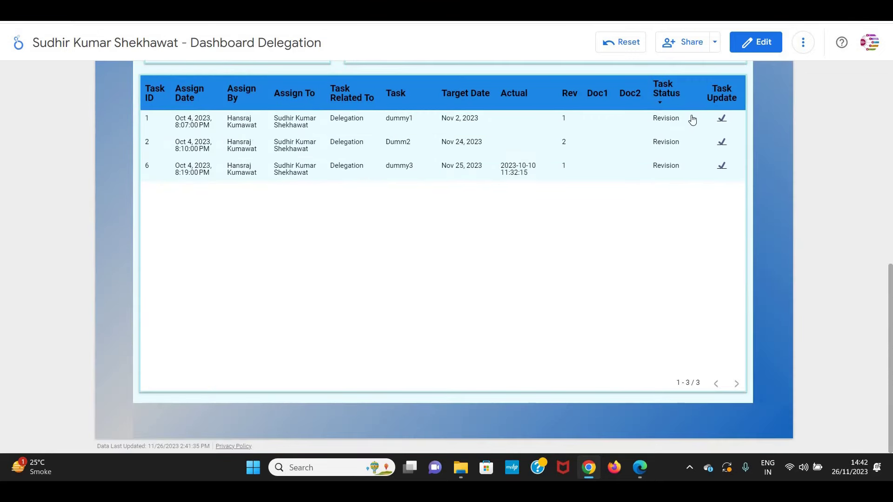
scroll(612, 231, "up", 8)
scroll(610, 231, "up", 3)
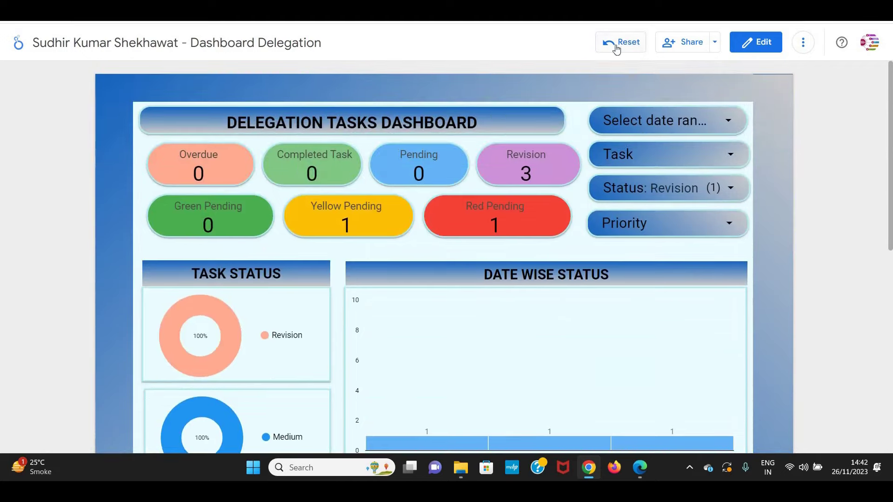
Reset the filter and open the employee dashboard linked in cell G4
left_click(620, 42)
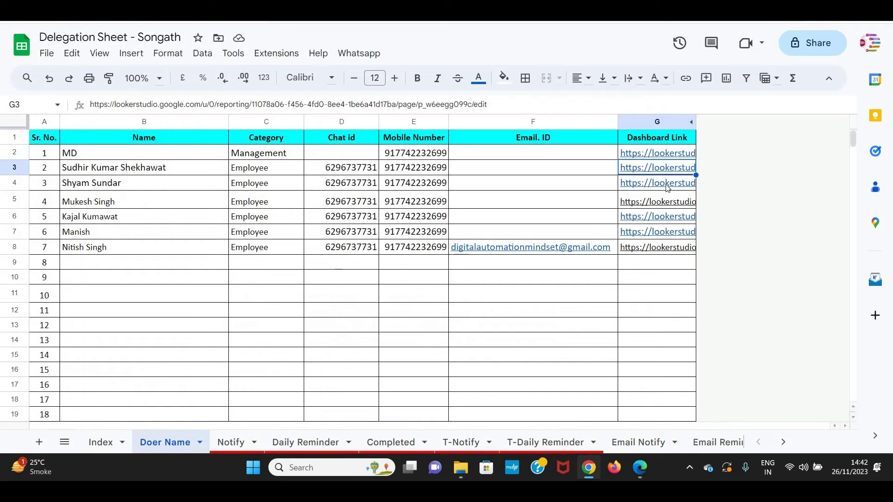
left_click(667, 187)
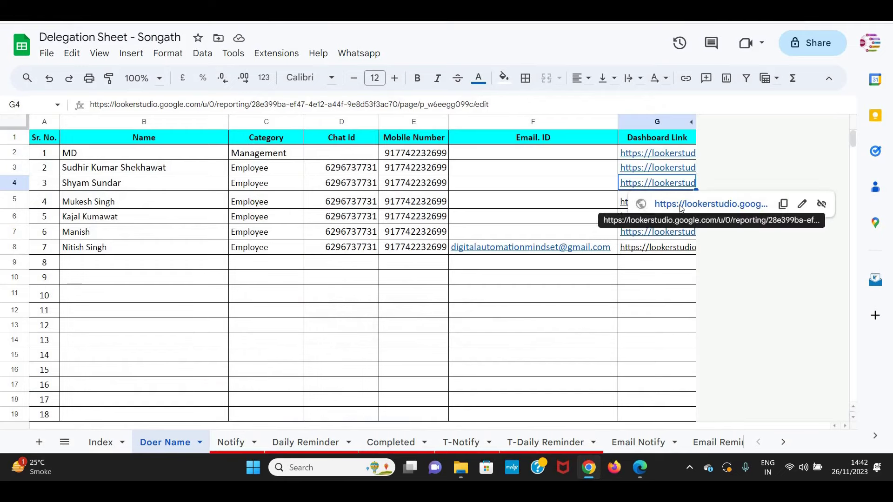
left_click(681, 209)
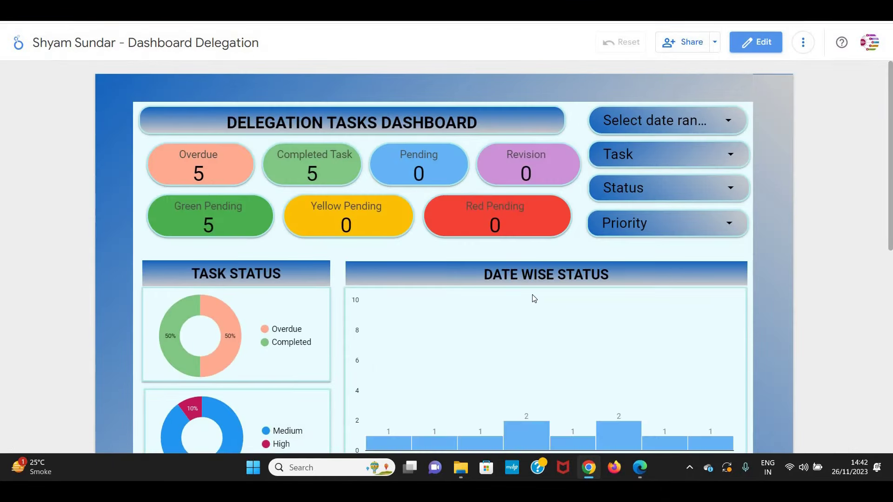
Scroll through the G4 employee's 10-task table (5 overdue, 5 completed), then close it to return to the sheet
scroll(536, 298, "down", 3)
scroll(511, 302, "down", 2)
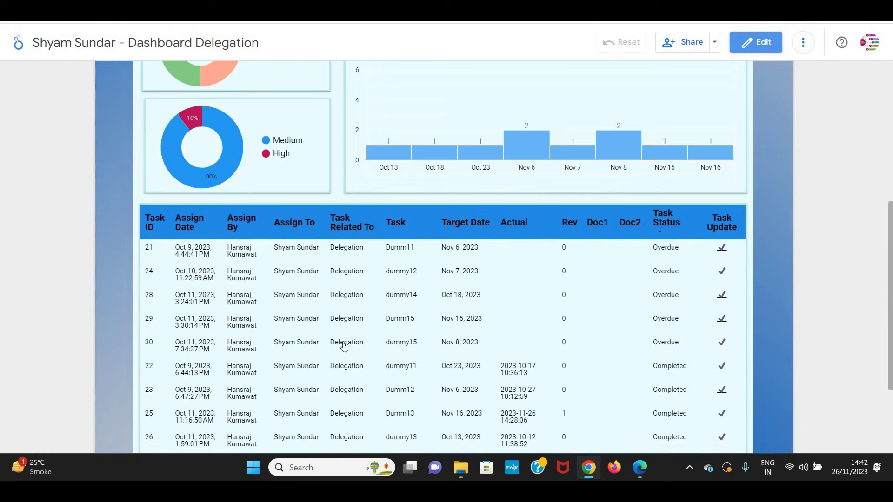
scroll(345, 346, "down", 1)
scroll(376, 357, "down", 2)
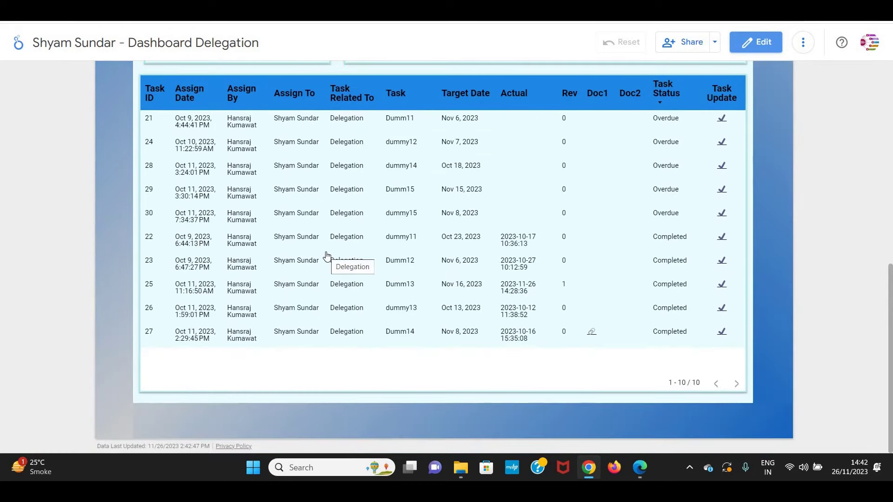
scroll(636, 256, "up", 5)
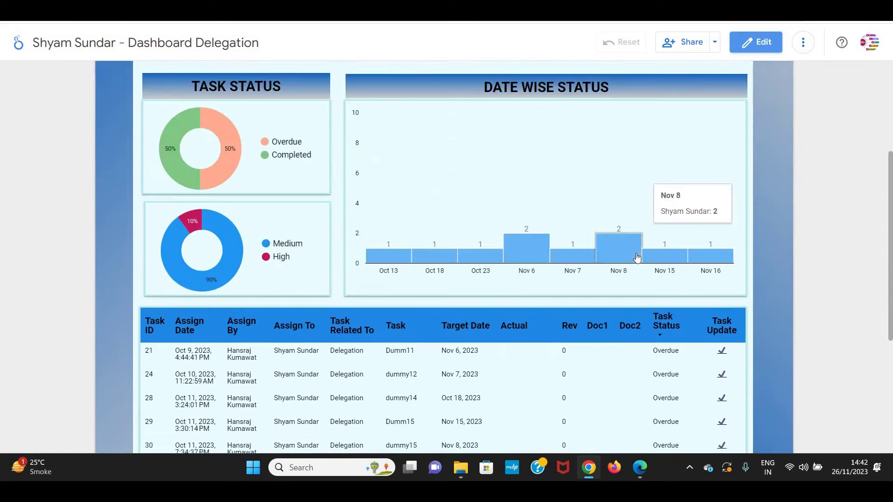
scroll(661, 254, "up", 4)
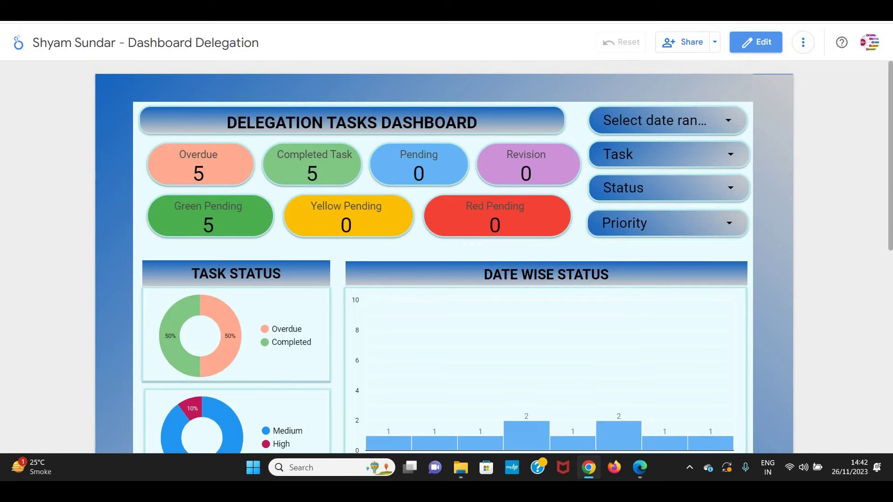
key("ctrl+w")
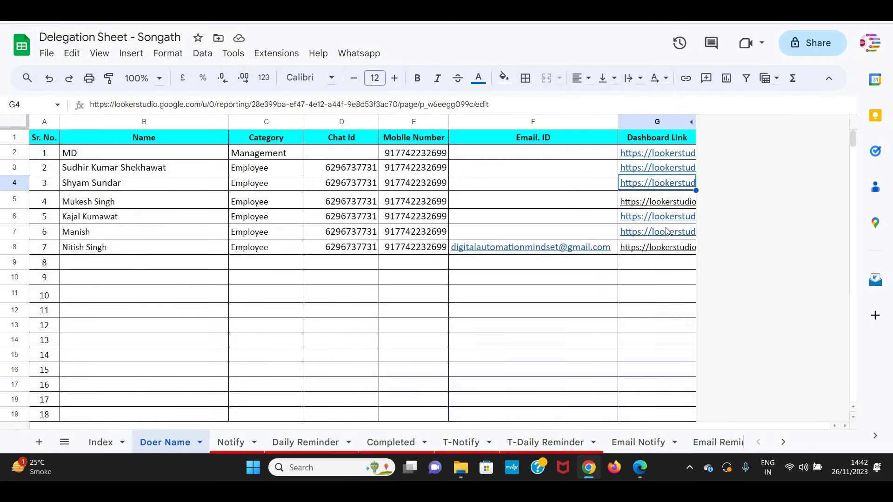
Open cell G6's dashboard in view mode, review Overdue 12, Completed 6, Pending 1, then close it
left_click(657, 220)
left_click(672, 240)
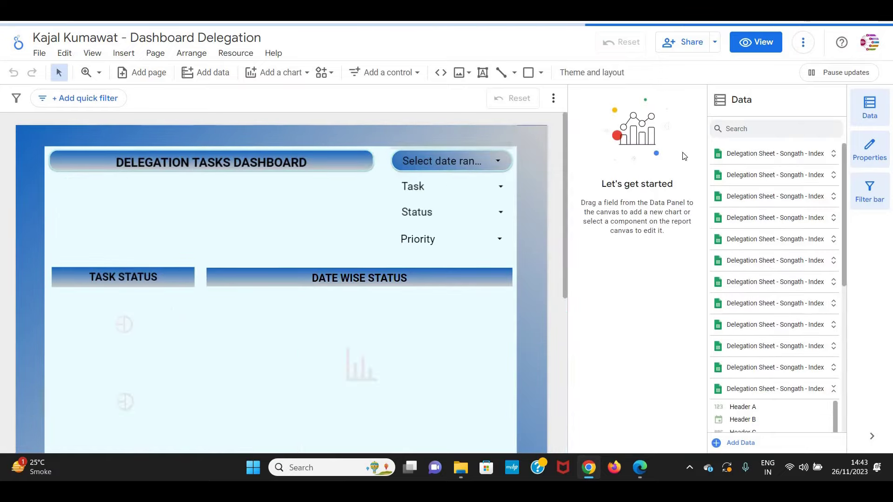
left_click(756, 42)
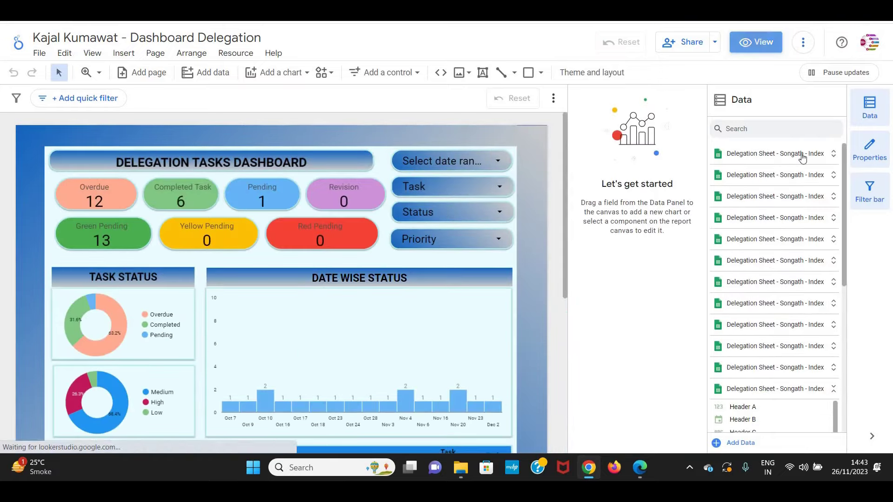
scroll(659, 300, "down", 7)
scroll(724, 281, "up", 5)
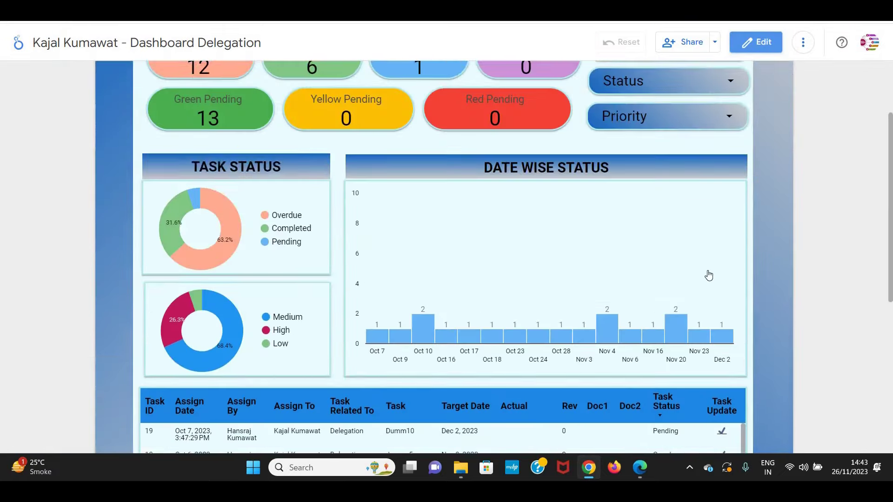
scroll(708, 275, "up", 2)
key("ctrl+w")
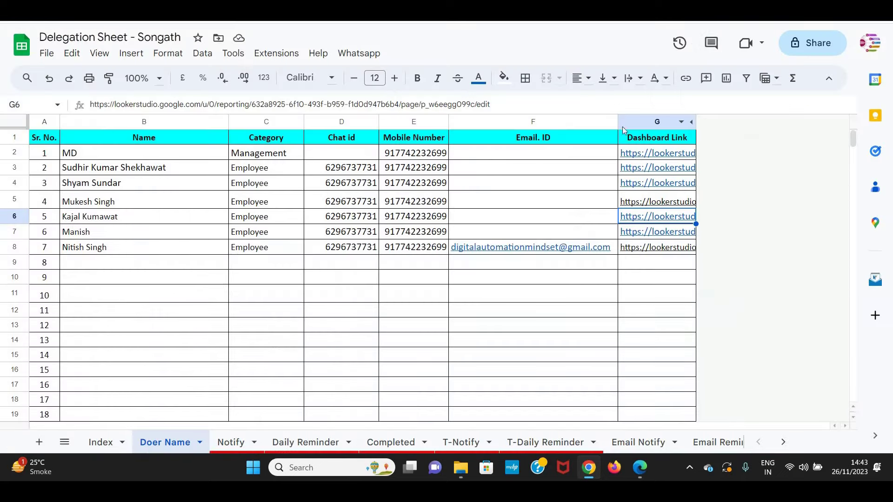
Confirm task 62's Status reads Sent on the Notify sheet, then move to the Daily Reminder sheet
left_click(238, 443)
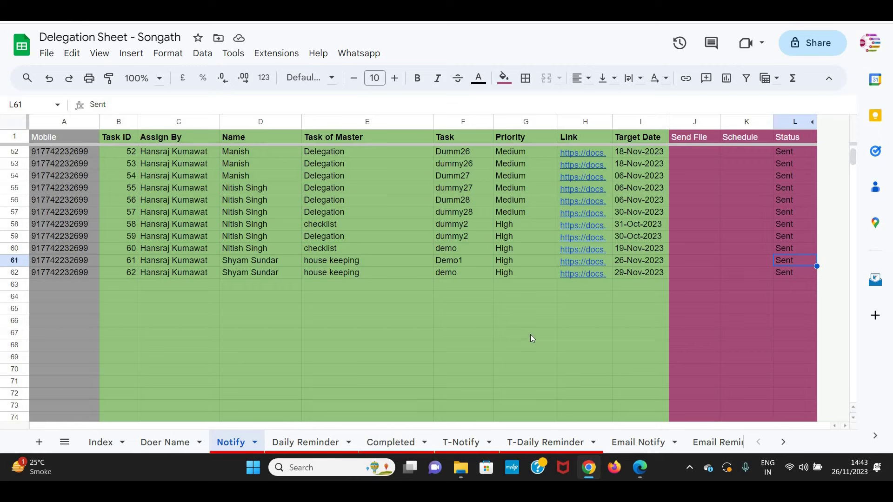
left_click(788, 274)
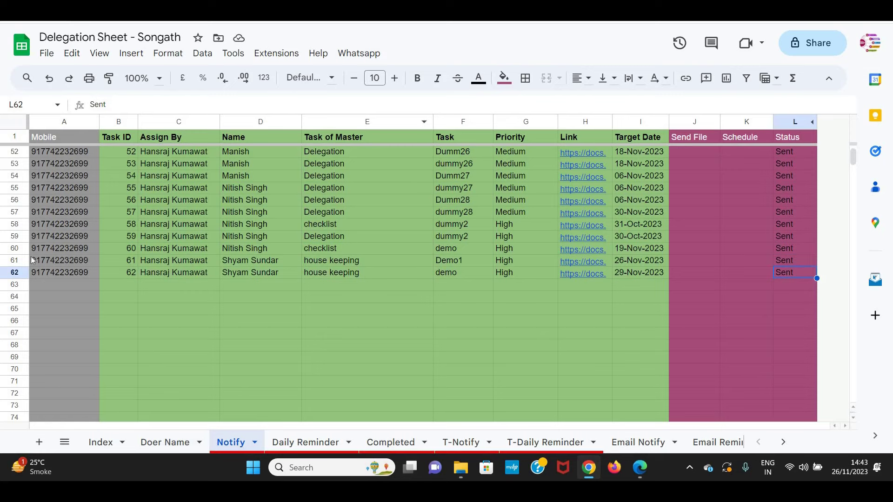
left_click(15, 273)
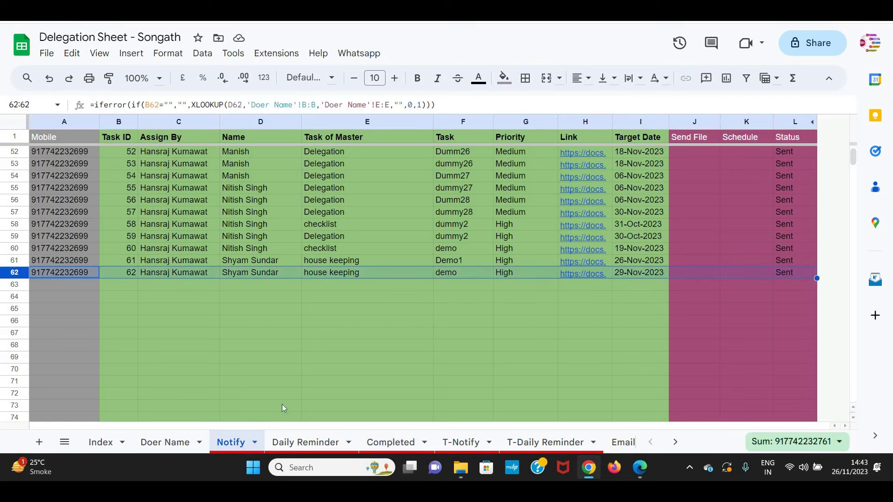
left_click(300, 446)
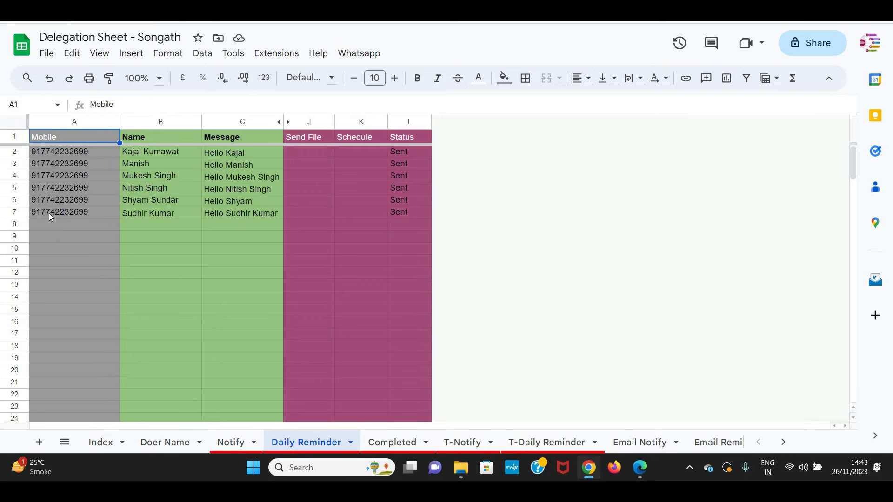
Delete the 'Sent' value in cell L7 of the Daily Reminder sheet, leaving its Status blank
left_click_drag(49, 213, 307, 212)
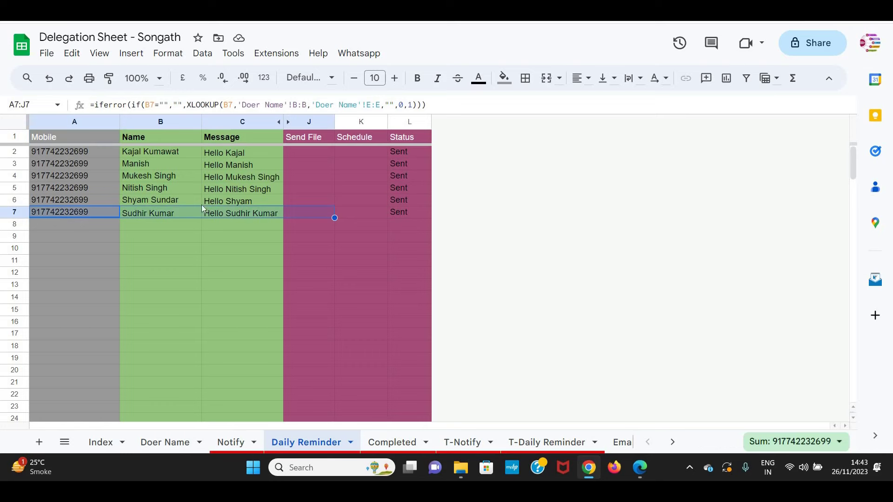
left_click(396, 213)
key("Delete")
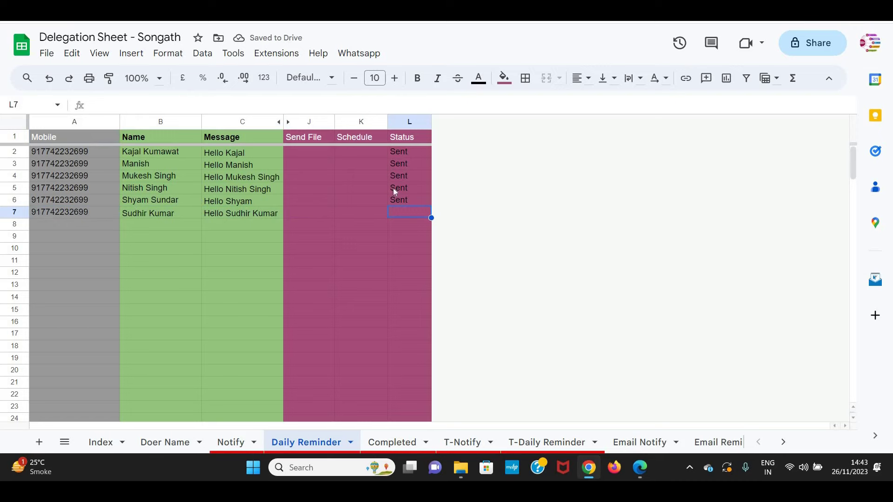
left_click_drag(405, 155, 406, 262)
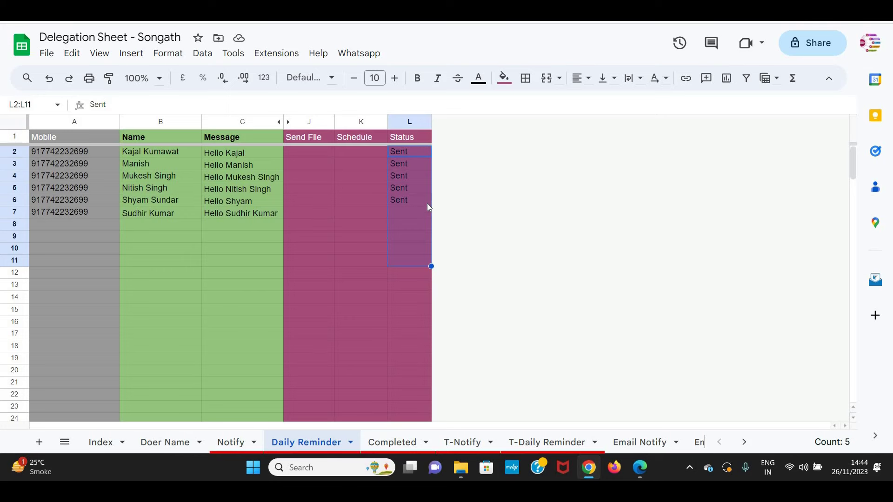
left_click(422, 213)
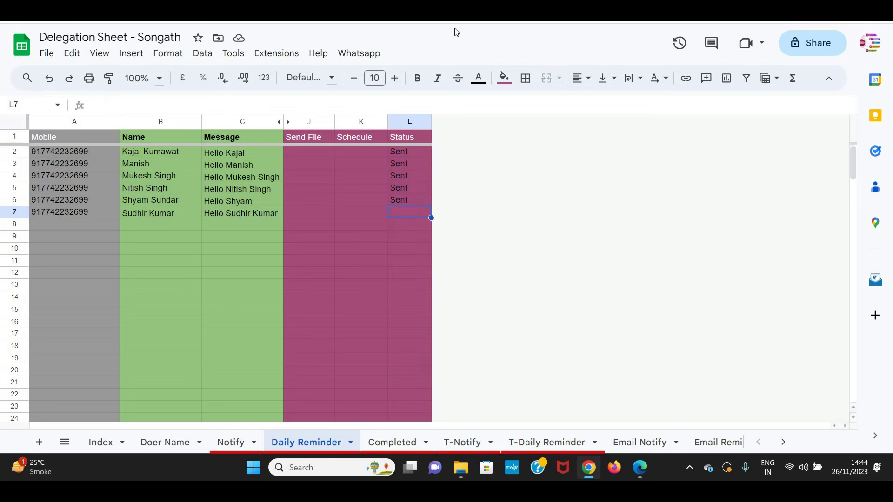
left_click(359, 54)
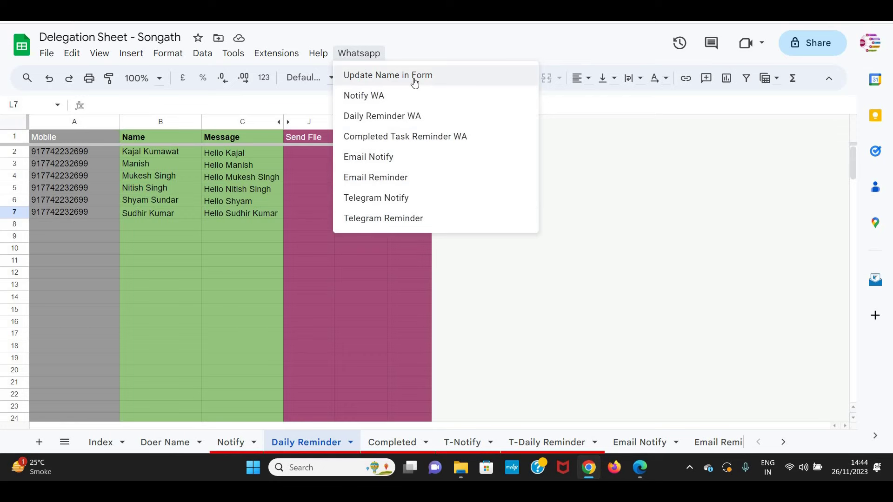
Check the list of doer names on the Doer Name sheet, then return to Daily Reminder
left_click(165, 443)
left_click_drag(93, 157, 90, 262)
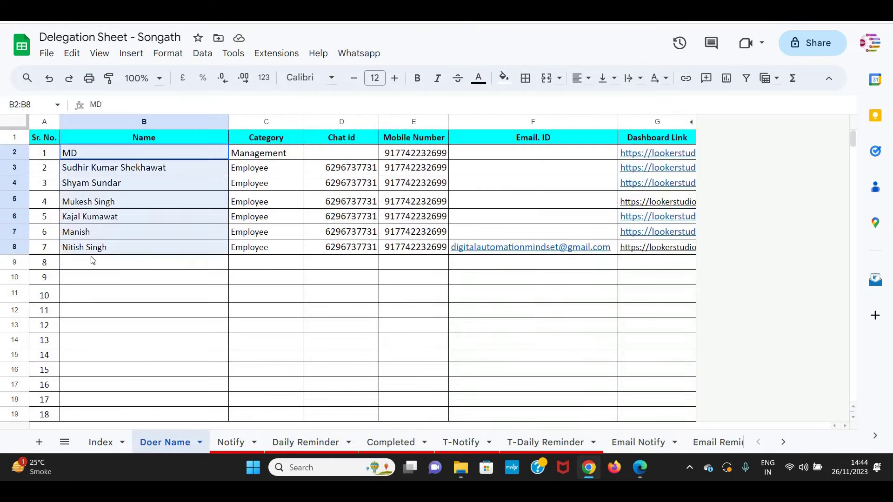
left_click(342, 445)
Run Whatsapp > Daily Reminder WA so row 7 reads Sent, then review the received reminder
left_click(372, 56)
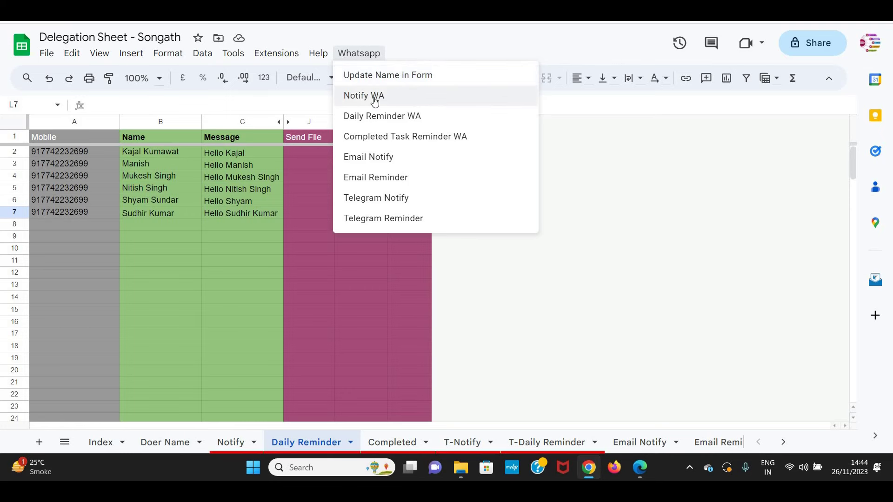
left_click(403, 117)
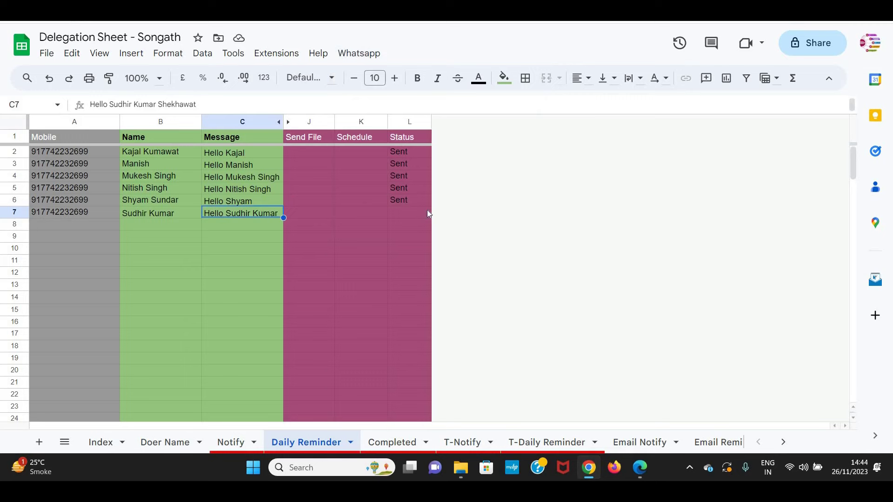
left_click(396, 217)
left_click(359, 53)
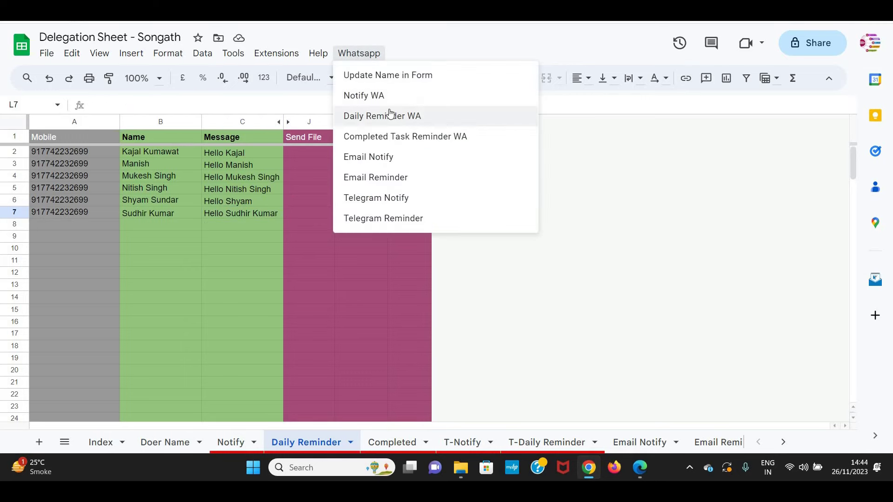
left_click(390, 115)
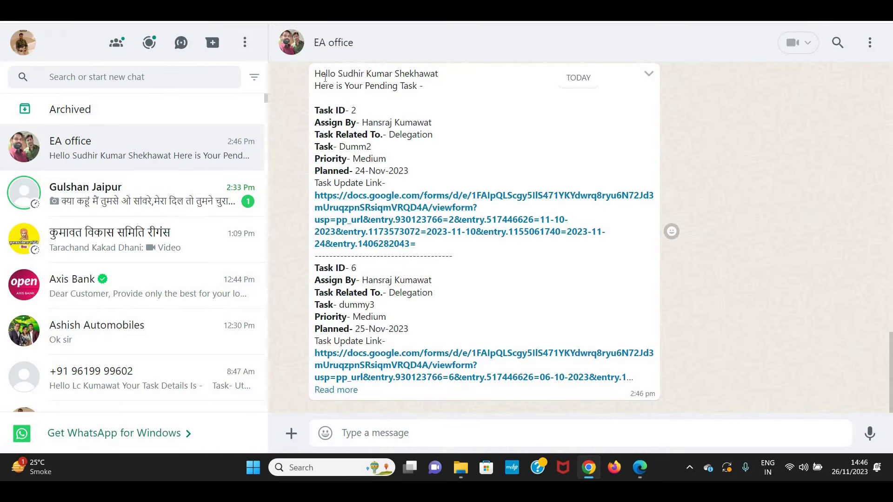
left_click_drag(325, 74, 392, 107)
left_click_drag(393, 169, 436, 219)
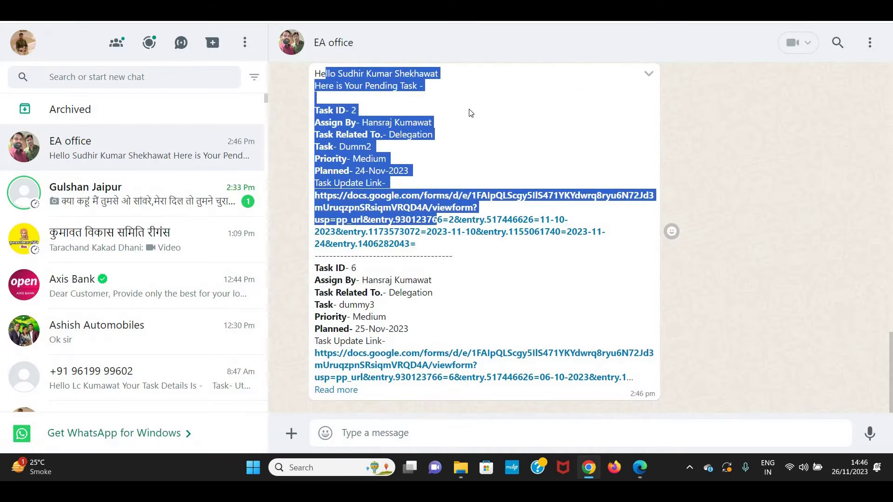
Highlight the reminder's greeting and expand the full WhatsApp reminder message
left_click(316, 73)
left_click(402, 77, "shift")
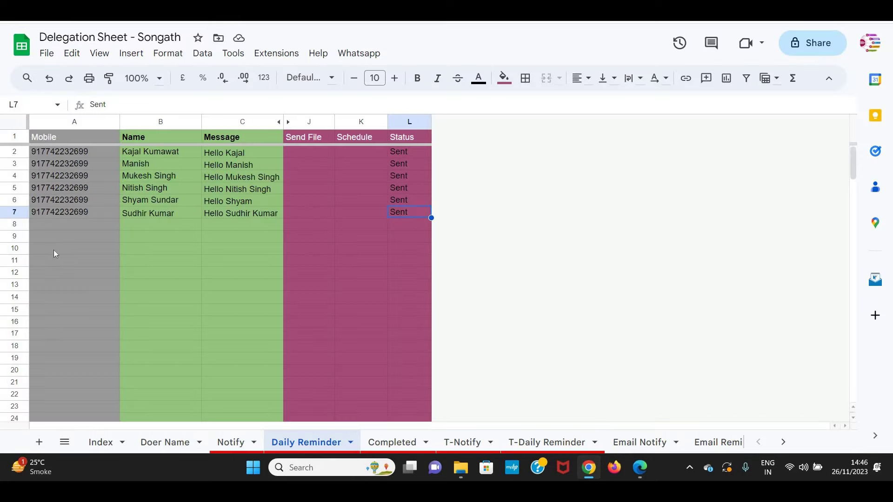
left_click_drag(160, 213, 230, 216)
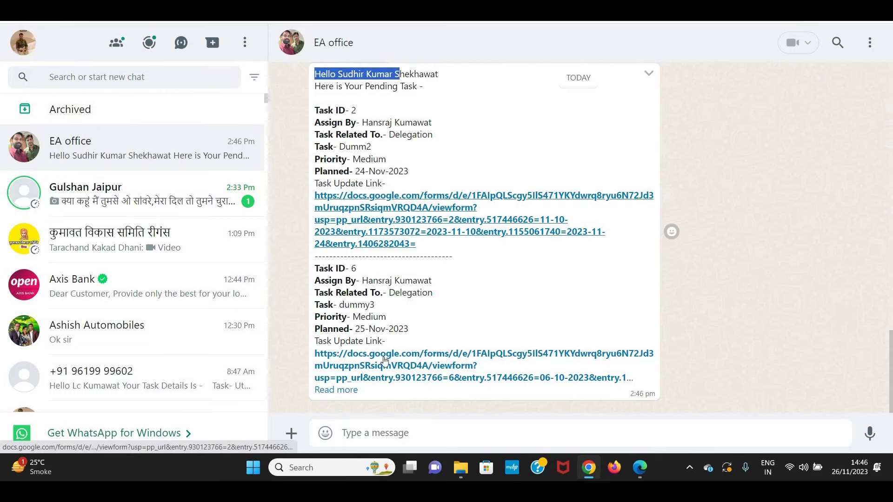
left_click(335, 390)
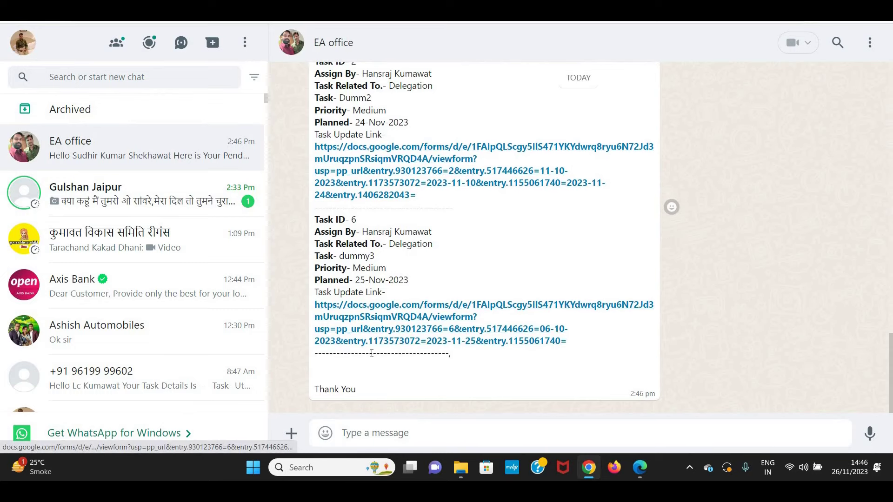
scroll(372, 353, "up", 4)
scroll(410, 316, "down", 2)
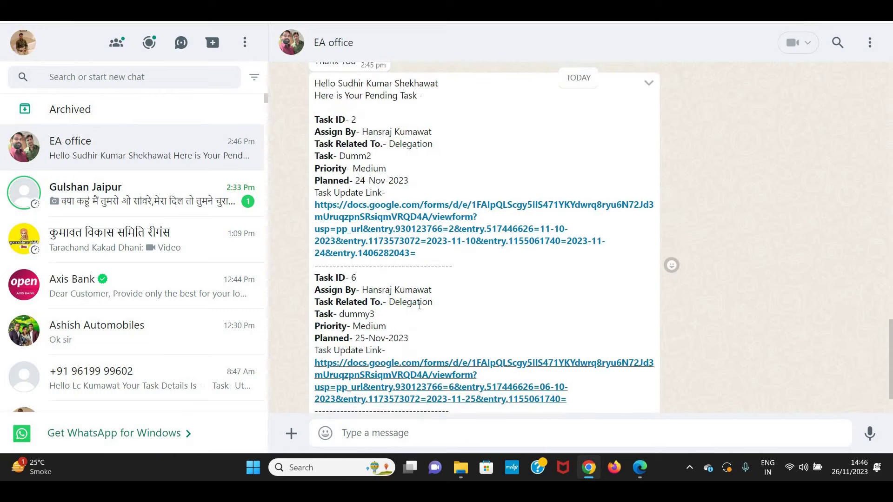
scroll(419, 305, "down", 2)
Open task 6's update link and set Work Completed or Not to Completed, then close the form
left_click(447, 312)
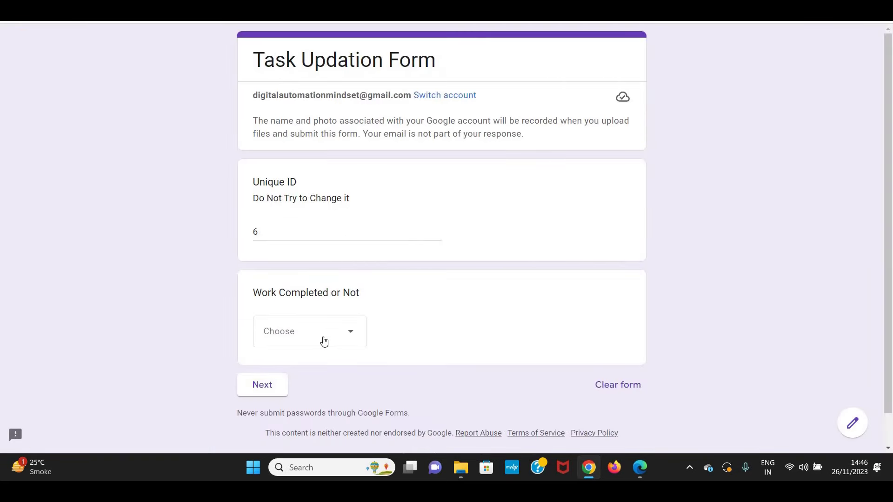
left_click(327, 339)
left_click(298, 372)
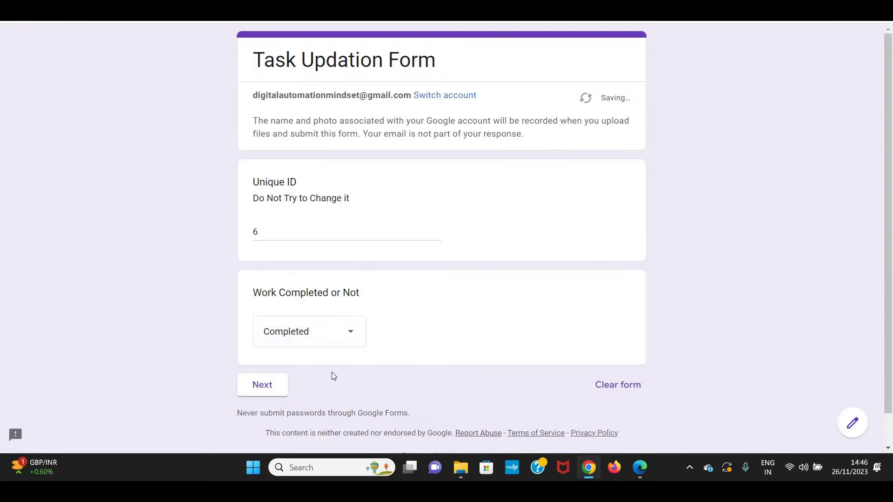
scroll(331, 372, "down", 1)
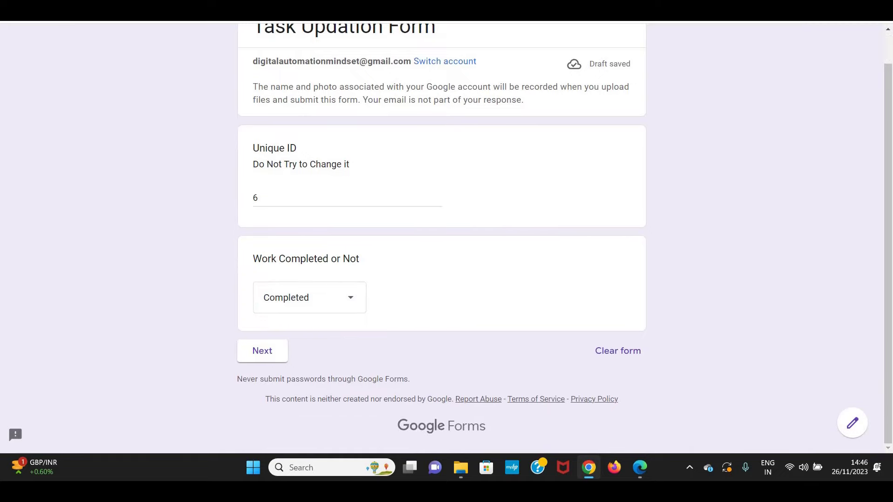
key("ctrl+w")
key("ctrl+w")
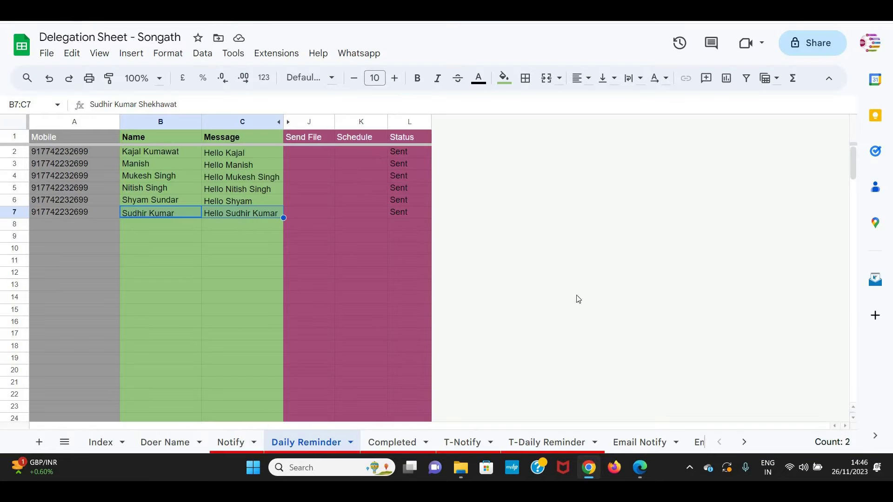
left_click(226, 442)
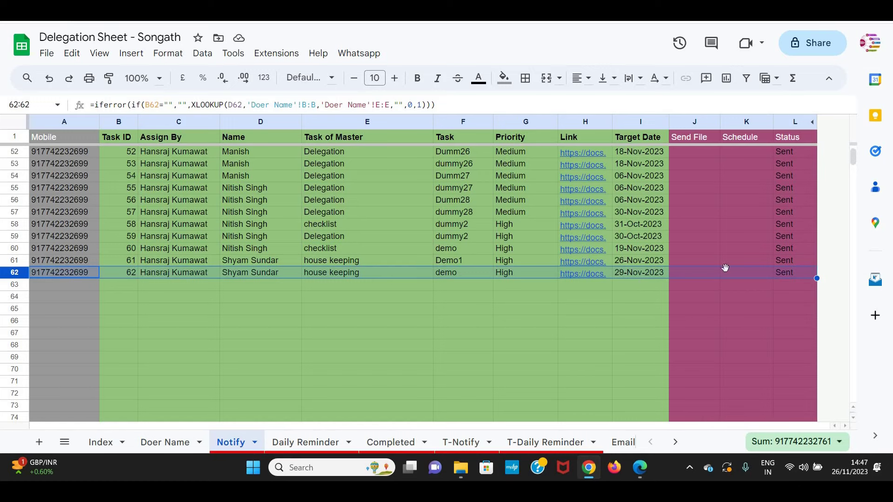
left_click(645, 274)
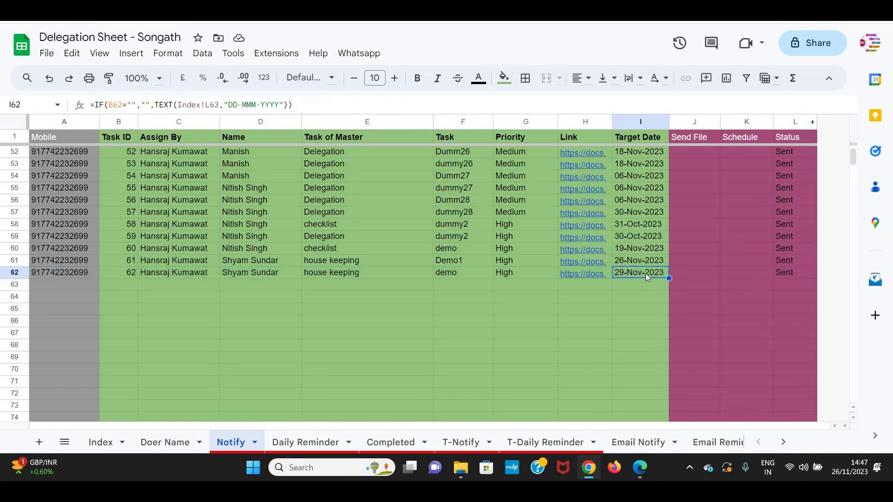
left_click(313, 441)
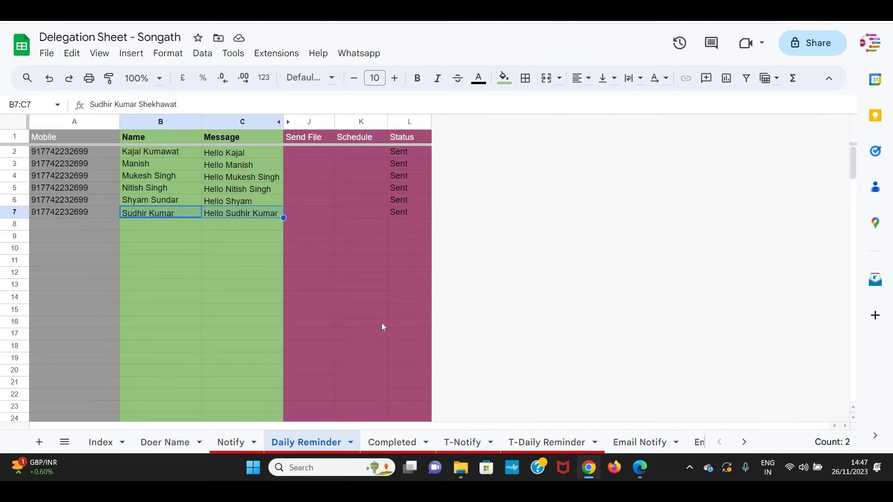
On the Completed sheet, fill 'Sent' down into the Status cells of rows 20 and 21
left_click(392, 444)
scroll(587, 272, "down", 3)
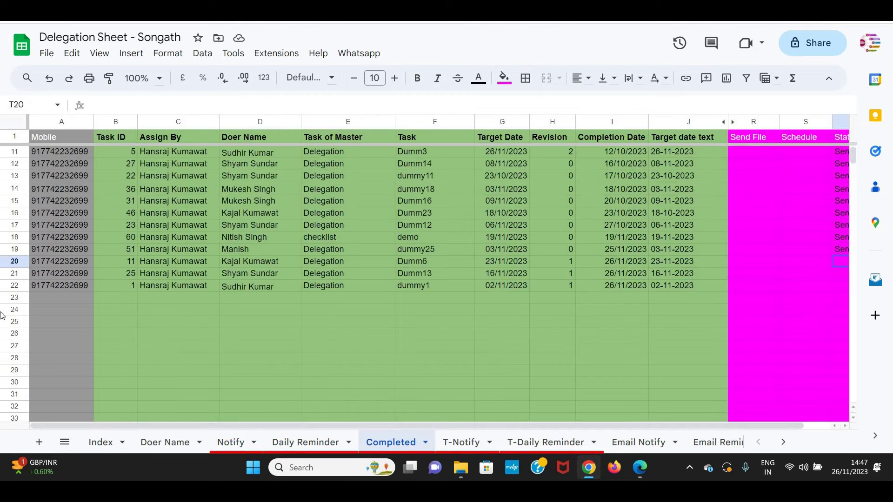
left_click(15, 285)
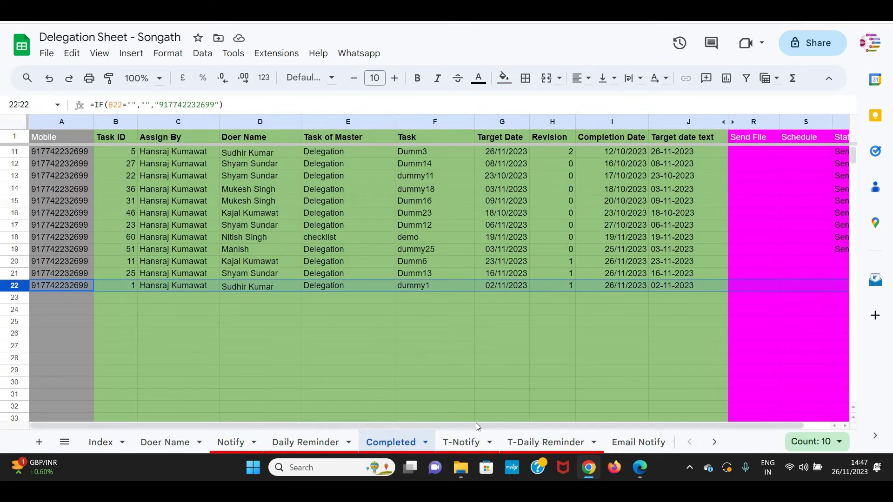
scroll(637, 429, "right", 1)
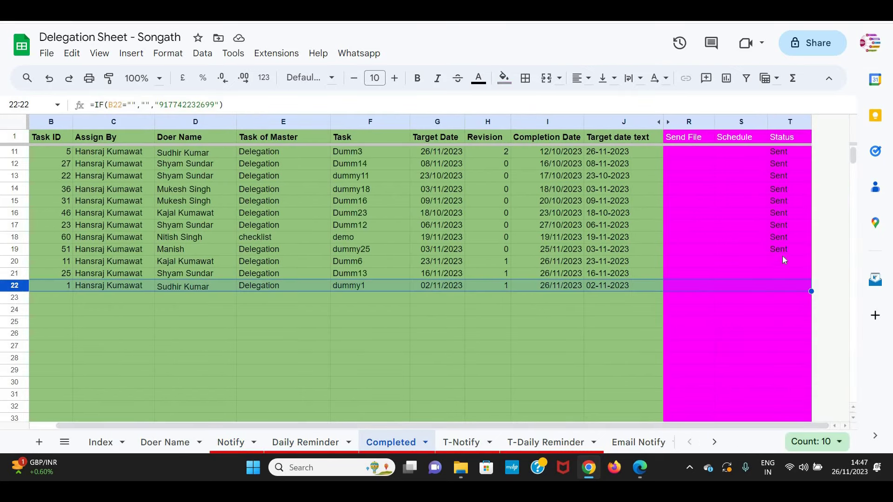
left_click_drag(783, 255, 785, 270)
key("ctrl+d")
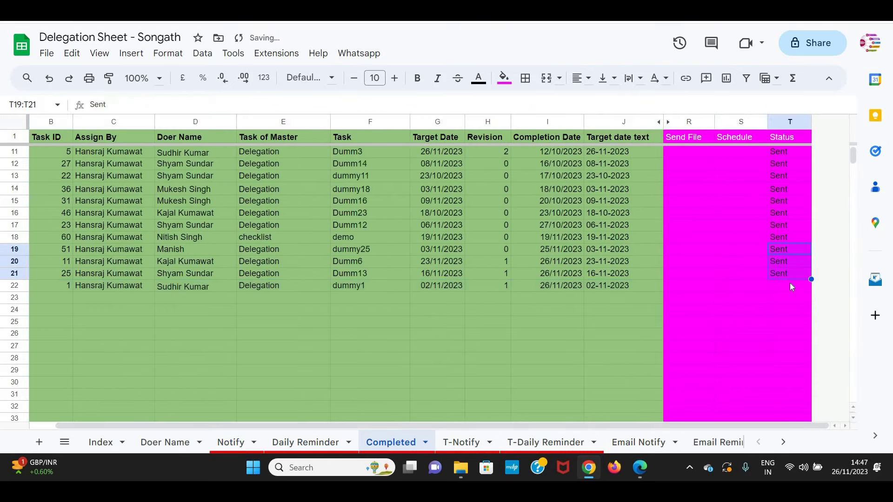
With row 22's empty Status selected, run Whatsapp > Completed Task Reminder WA and switch to WhatsApp Web
left_click_drag(549, 285, 791, 286)
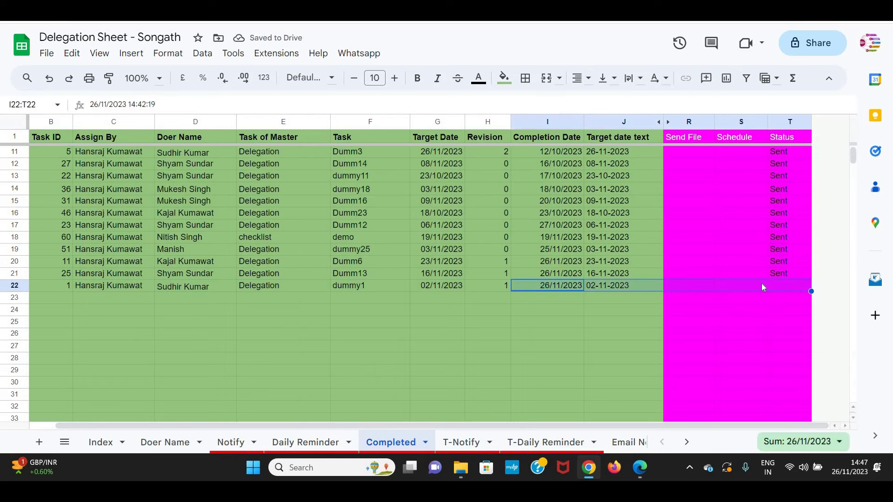
left_click_drag(546, 426, 241, 424)
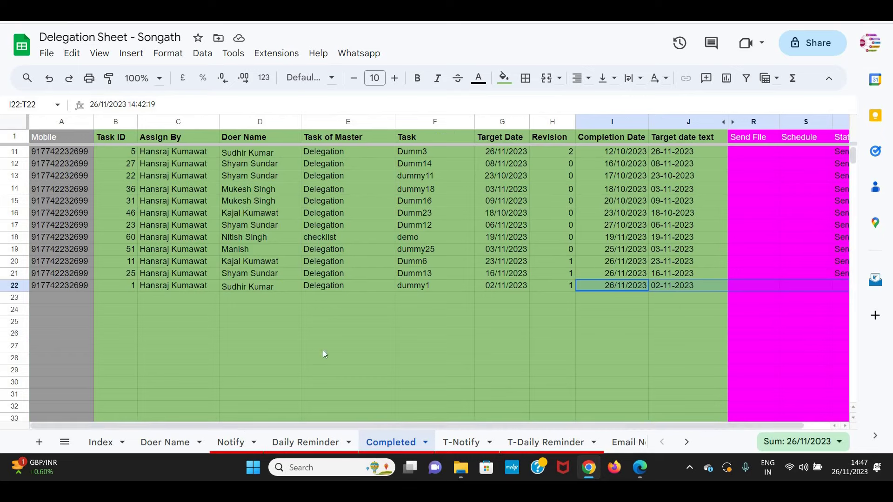
left_click(12, 287)
left_click_drag(307, 427, 333, 427)
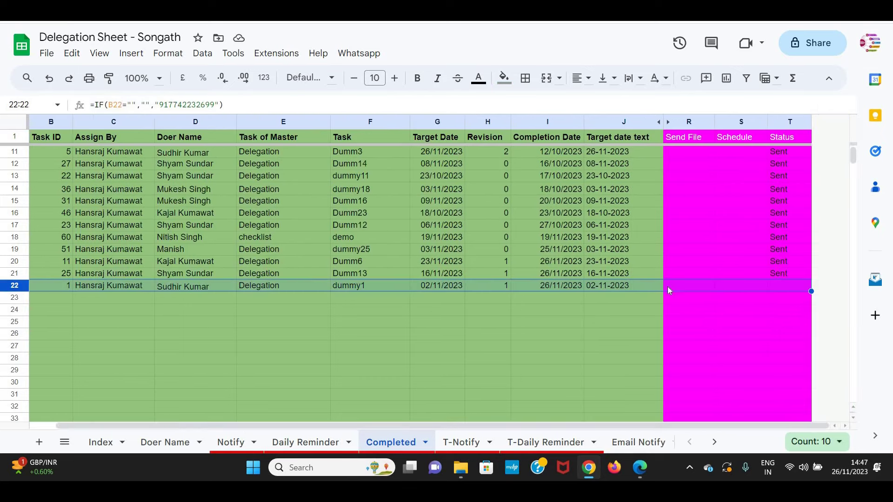
left_click(786, 290)
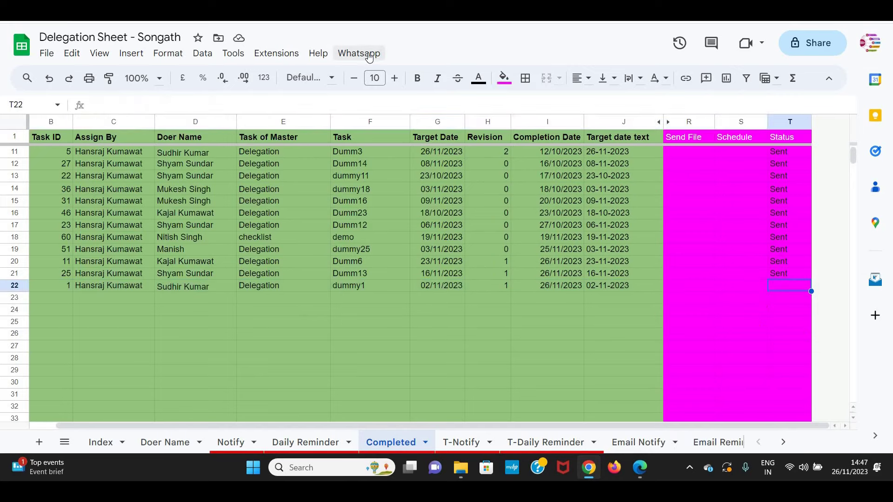
left_click(359, 53)
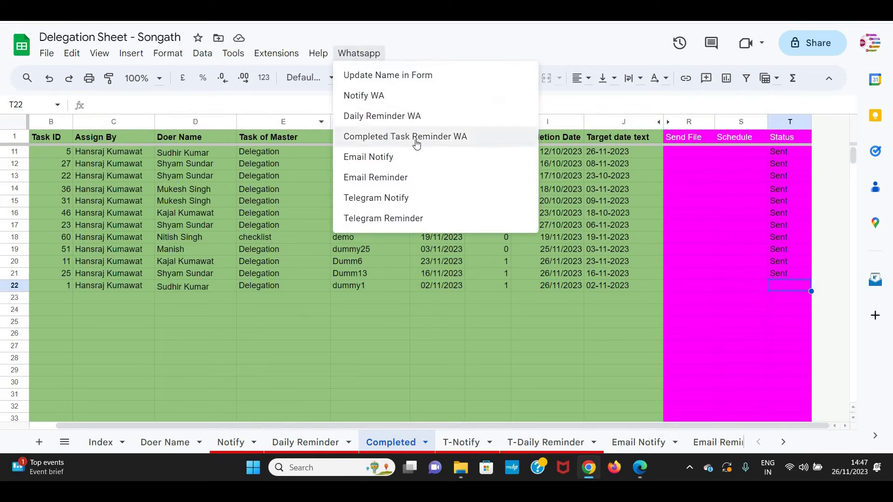
left_click(416, 138)
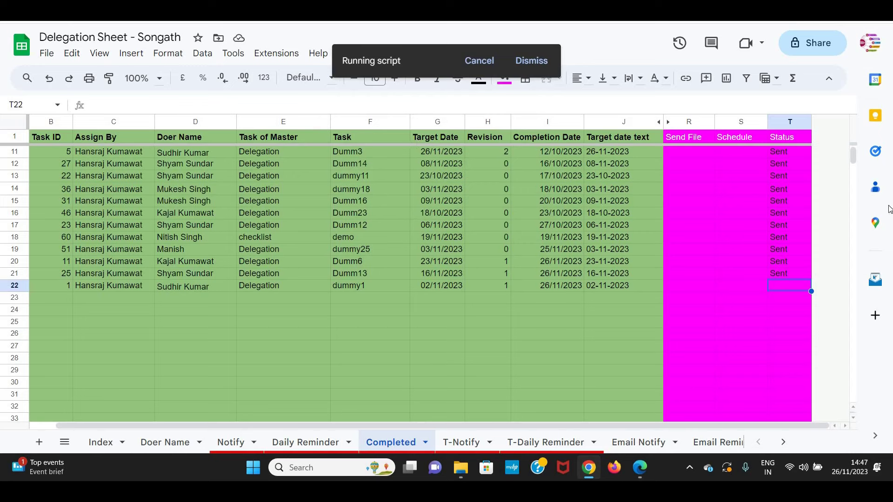
key("alt+Tab")
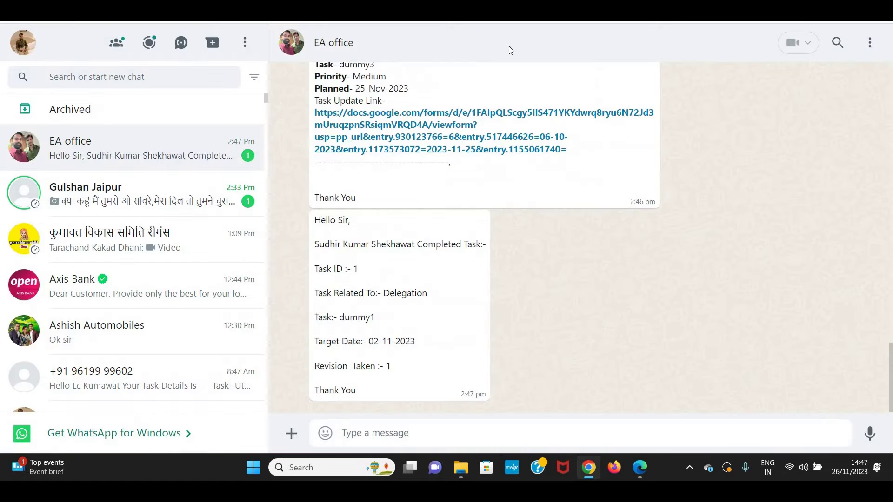
mouse_move(377, 231)
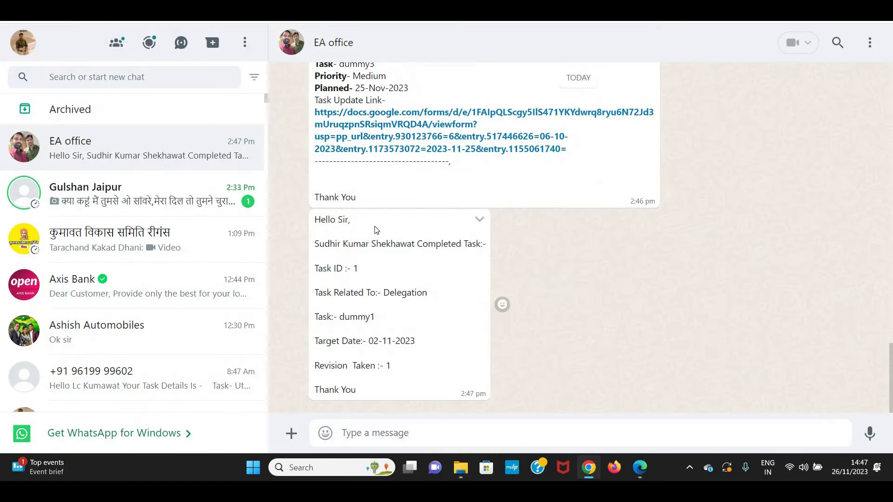
Highlight the dummy1 completion message's Delegation category, task name and target date 02-11-2023
left_click_drag(377, 230, 379, 393)
left_click(319, 210)
left_click_drag(338, 294, 415, 302)
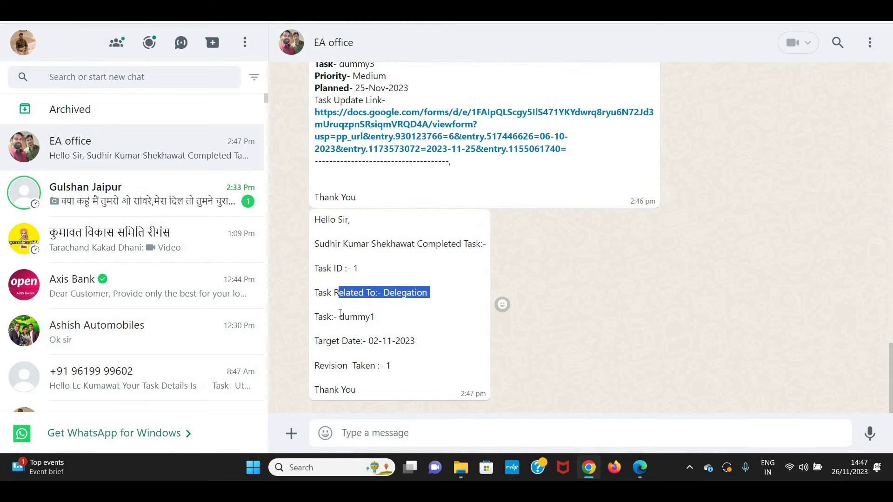
left_click_drag(327, 318, 378, 324)
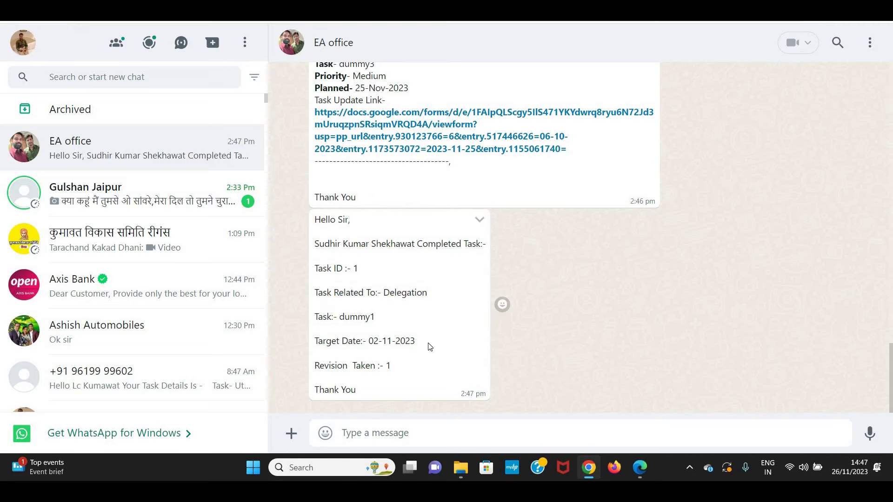
mouse_move(426, 345)
left_mouse_down()
mouse_move(339, 342)
mouse_move(417, 375)
left_mouse_up()
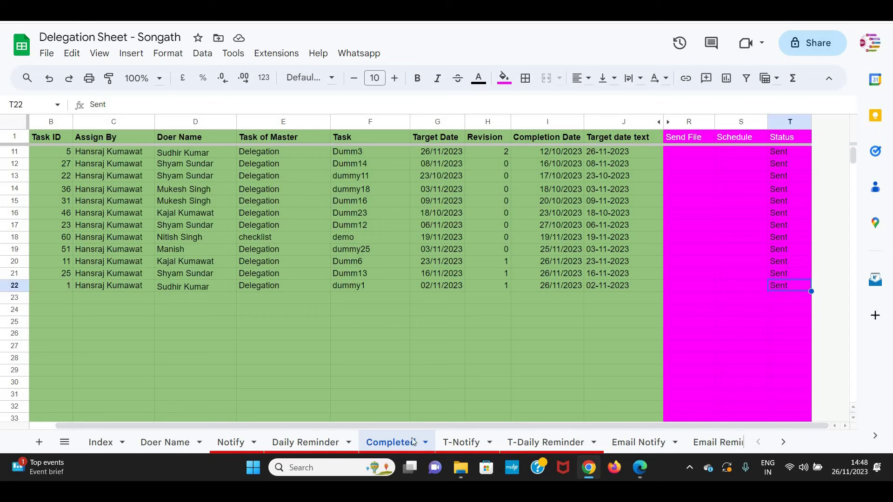
On T-Notify, select tasks 61 and 62 and run Whatsapp > Telegram Notify so both read Sent
left_click(458, 443)
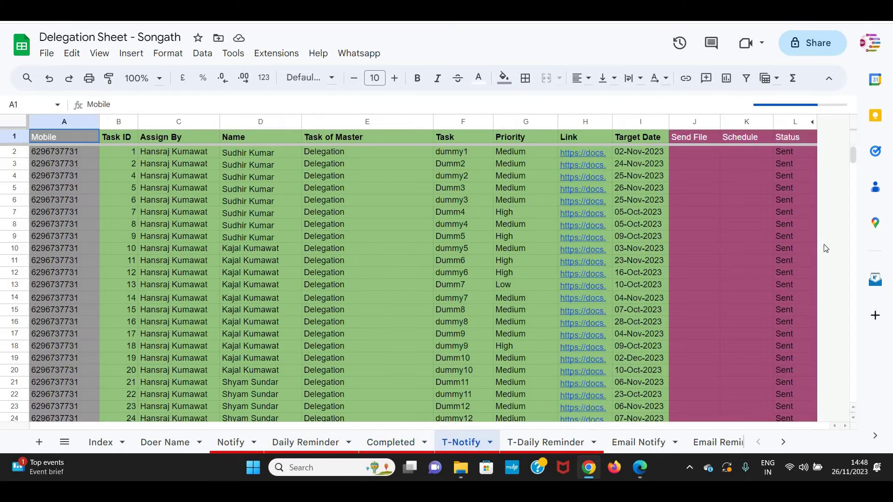
scroll(520, 323, "down", 4)
scroll(519, 328, "down", 3)
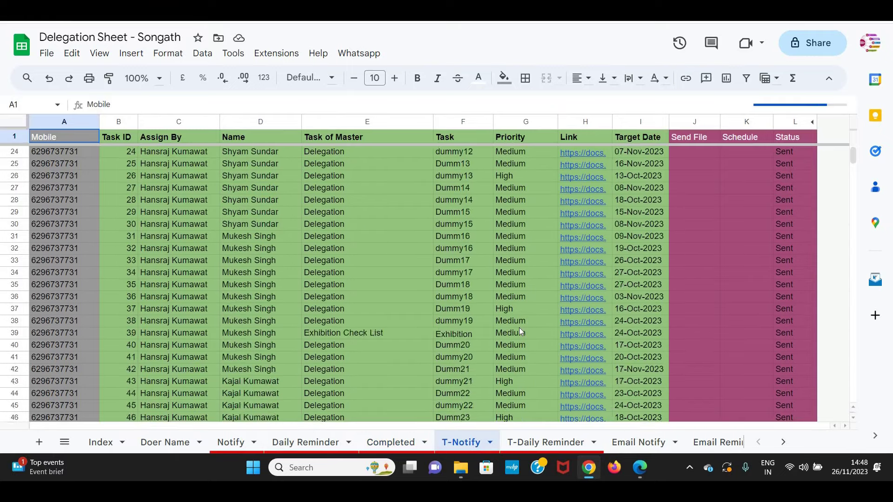
scroll(519, 328, "down", 6)
scroll(519, 328, "down", 5)
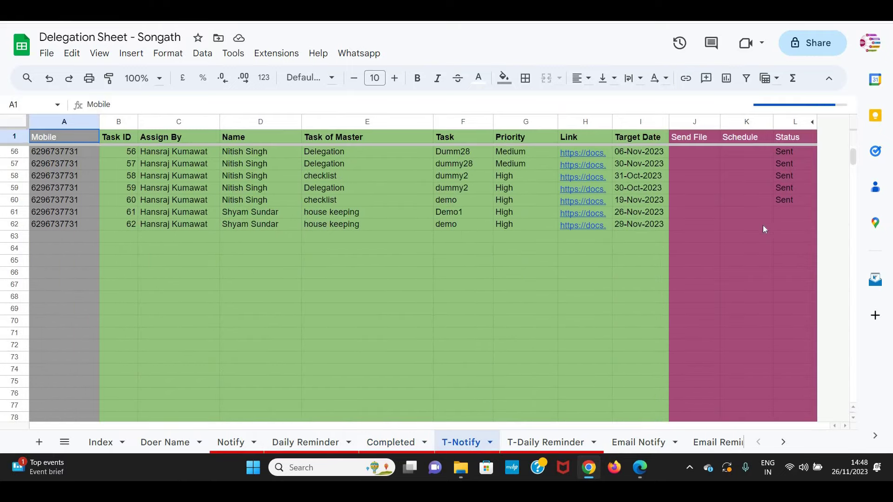
left_click(14, 212)
left_click(793, 215)
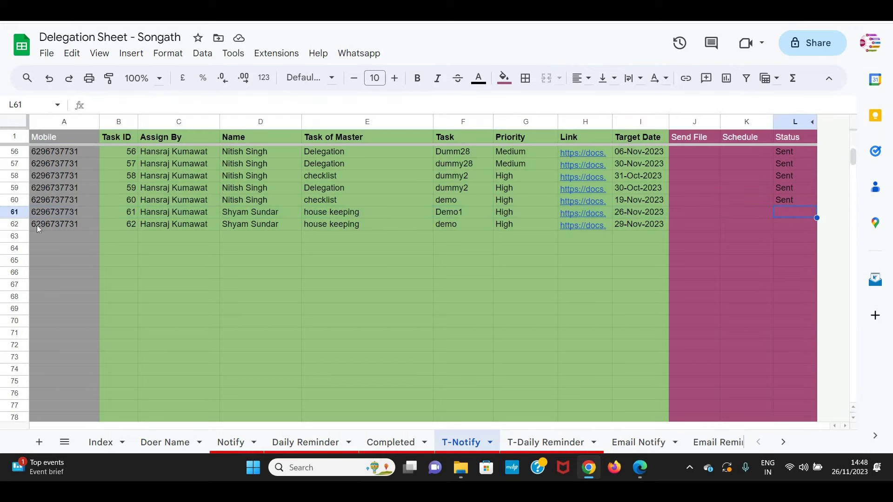
left_click_drag(38, 225, 688, 225)
left_click(362, 57)
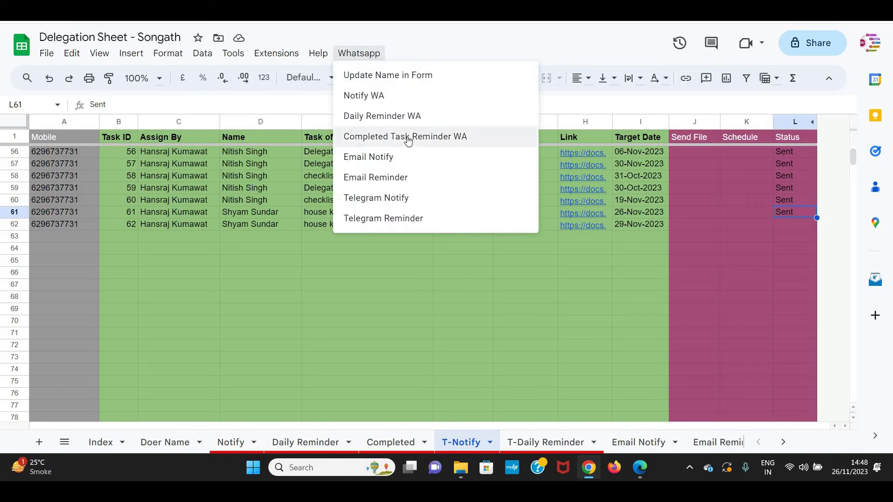
left_click(375, 200)
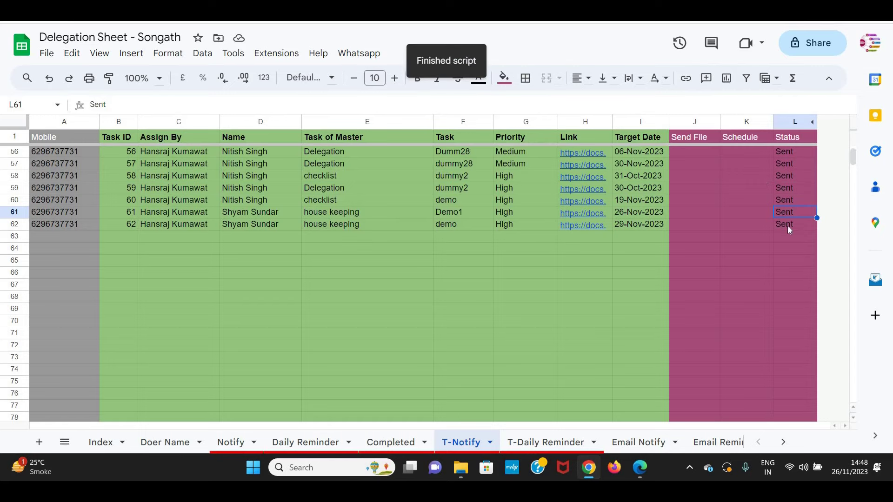
Open the bot's task 62 message, react with a heart, open its form link, then minimize Telegram
left_click(793, 430)
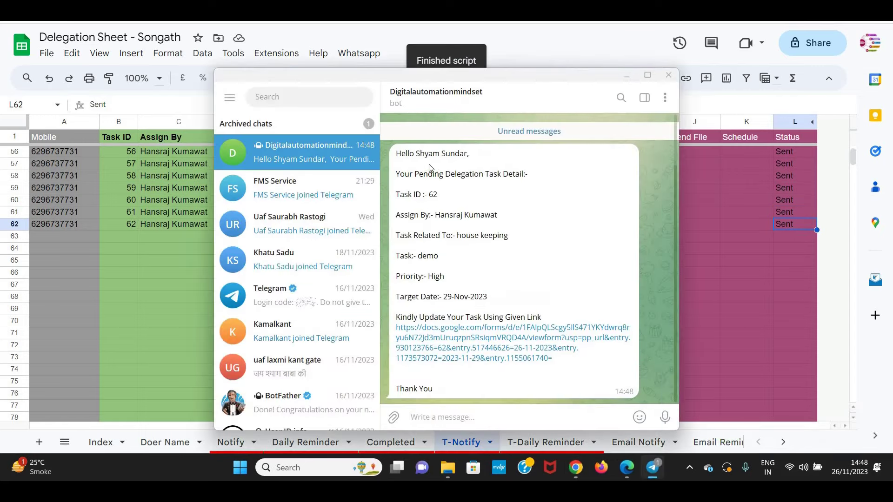
left_click_drag(397, 153, 496, 199)
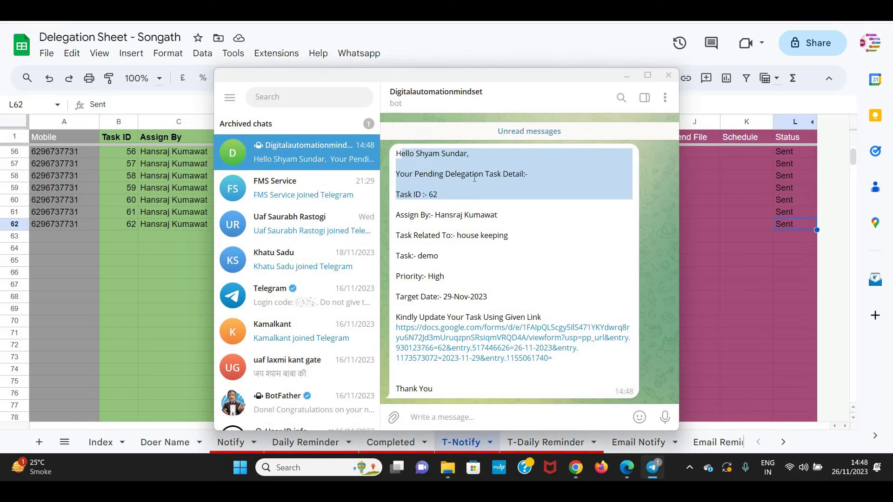
double_click(473, 204)
left_click(482, 331)
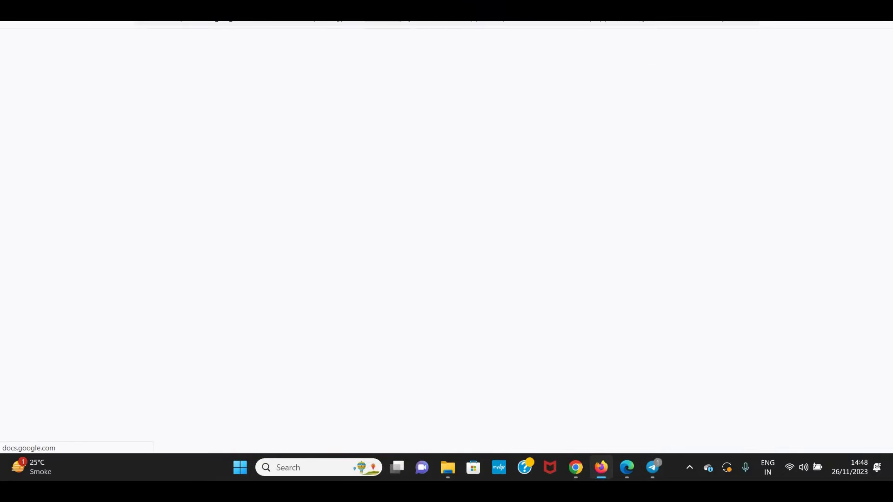
key("alt+Tab")
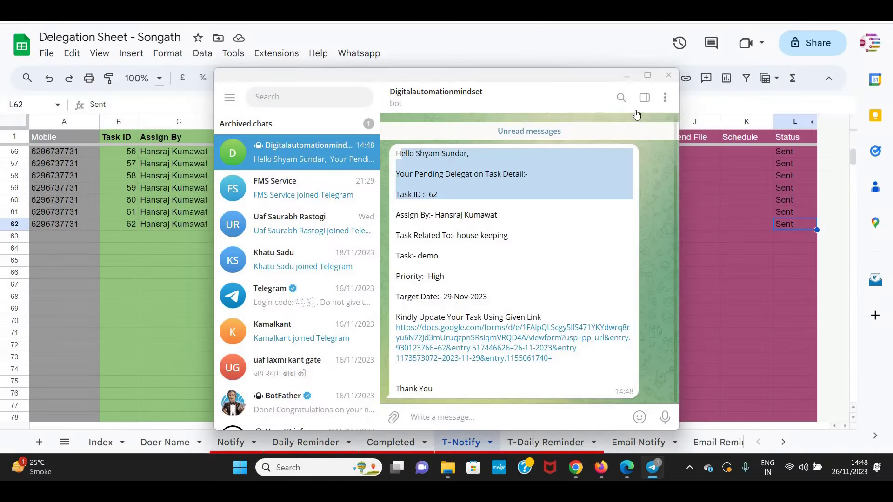
left_click(627, 77)
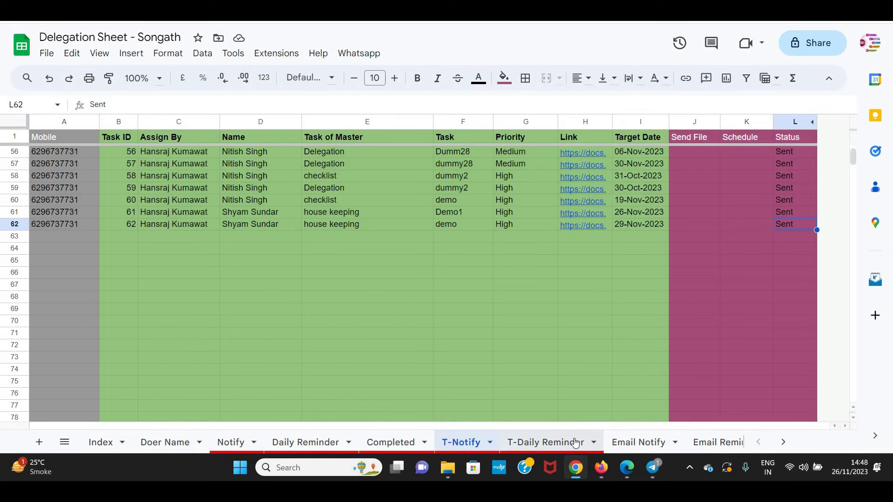
Clear the L7 status on T-Daily Reminder and rerun Whatsapp > Telegram Reminder
left_click(544, 442)
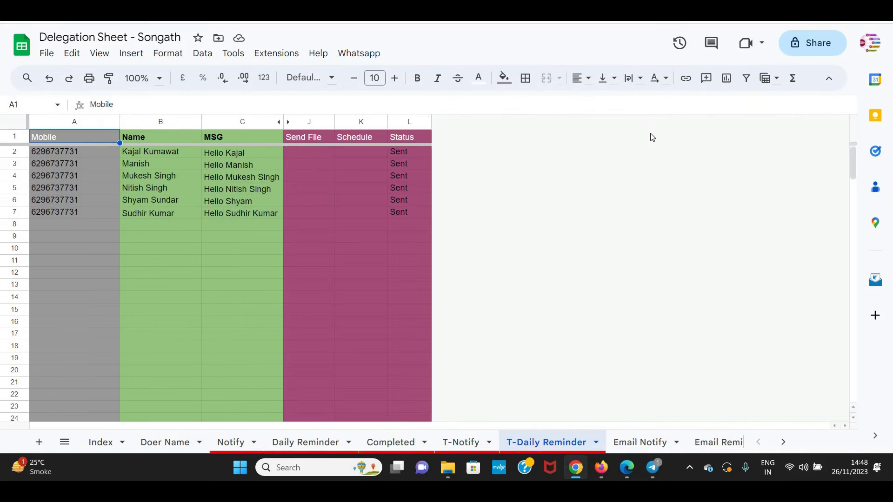
left_click(403, 215)
key("Delete")
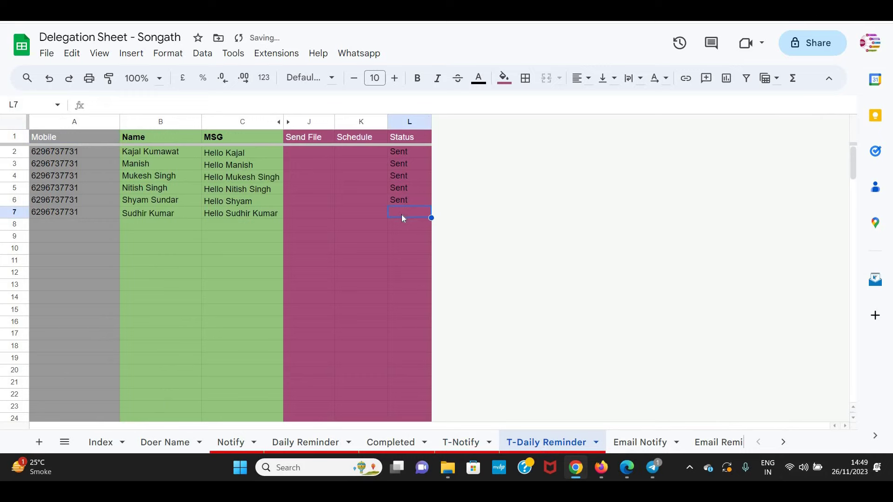
left_click(359, 55)
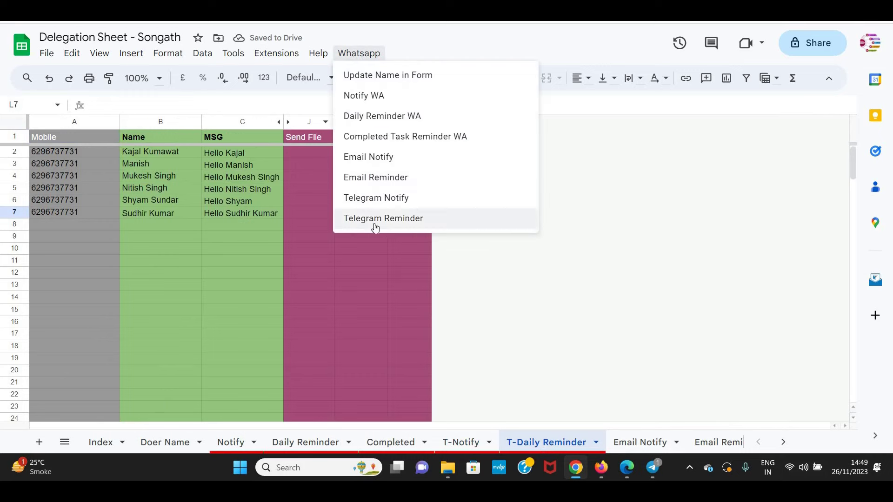
left_click(401, 219)
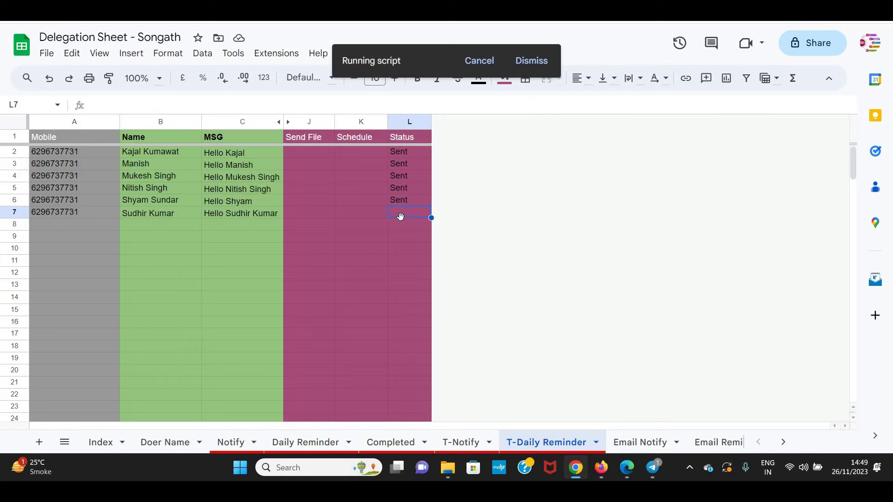
key("ctrl+shift+Page_Down")
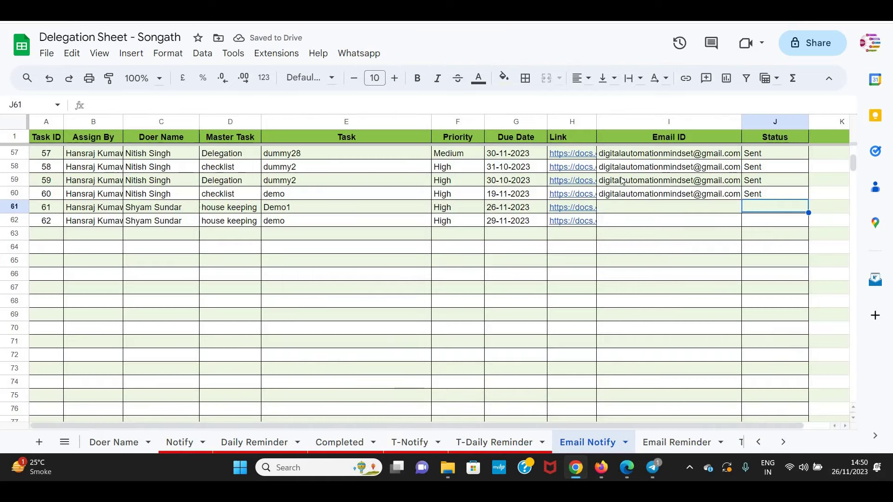
Check the empty email lookups and doer names for tasks 61–62 on Email Notify
left_click(619, 209)
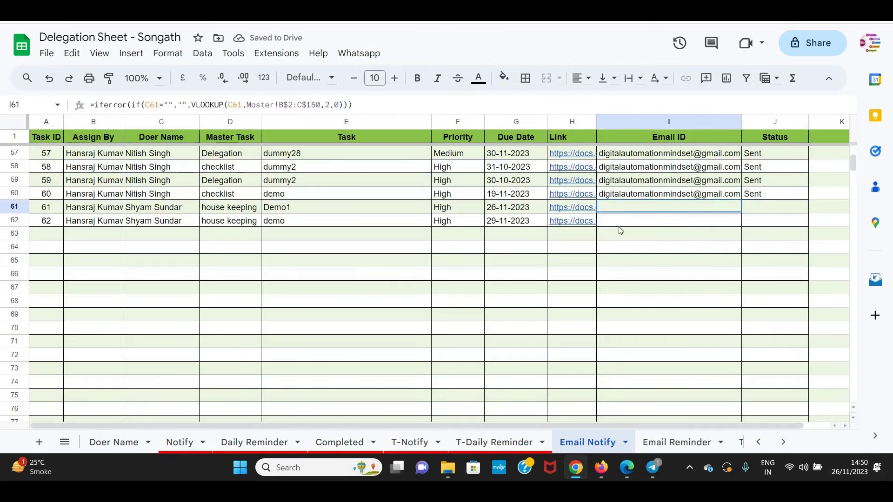
left_click_drag(620, 227, 619, 222)
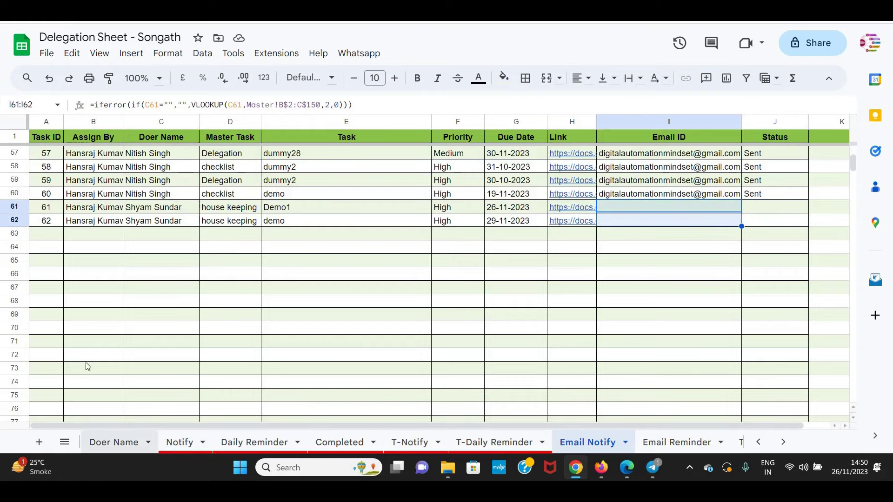
left_click_drag(140, 209, 140, 221)
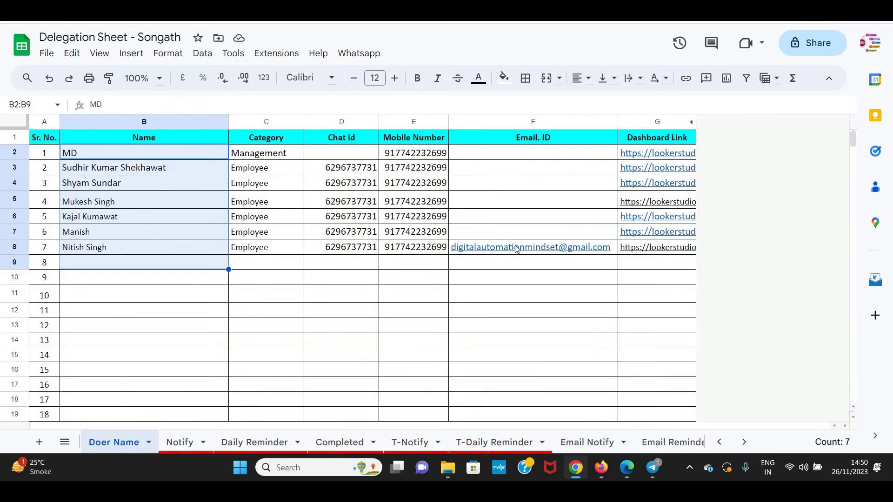
Copy the existing doer email address into the empty cell F4 on the Doer Name sheet
left_click(556, 245)
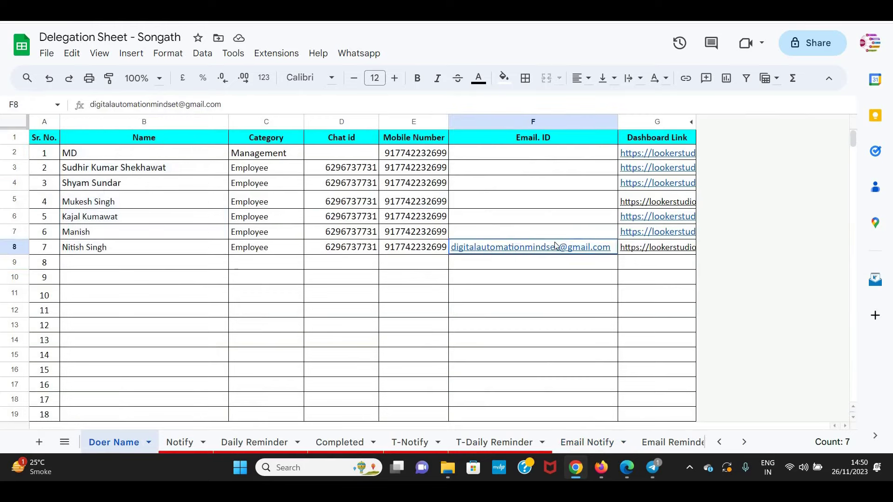
key("ctrl+c")
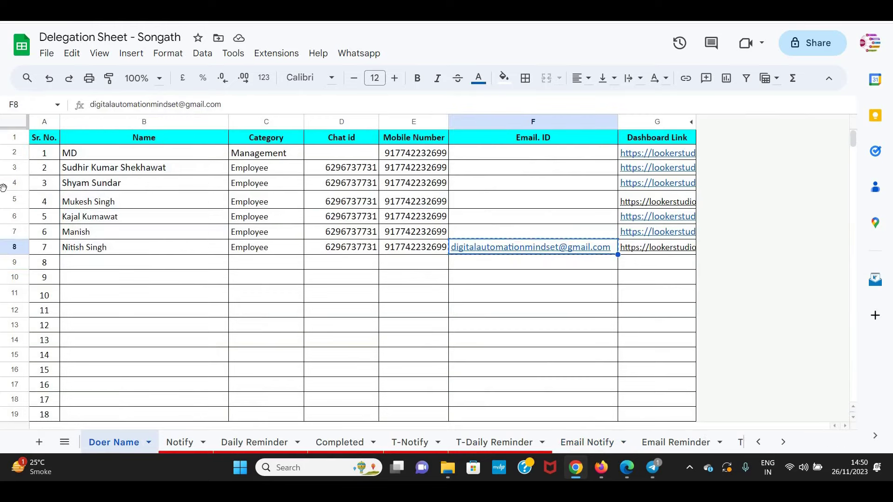
left_click(4, 188)
left_click(494, 183)
key("ctrl+v")
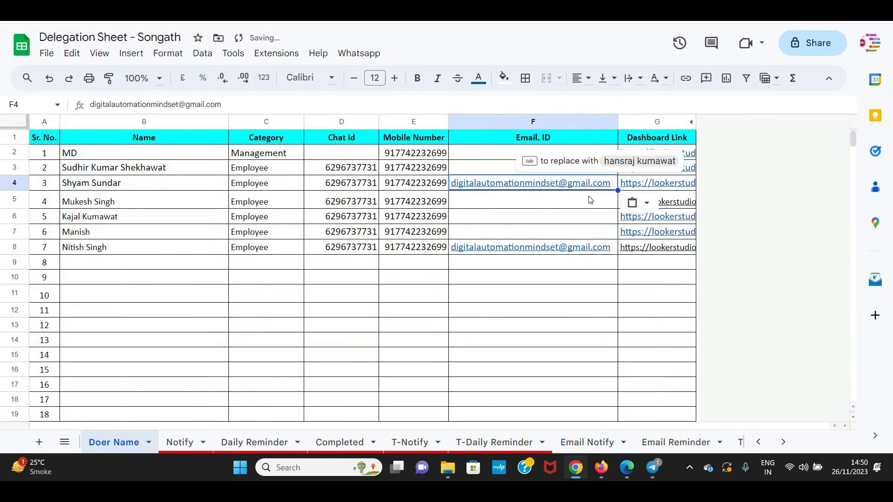
left_click(504, 198)
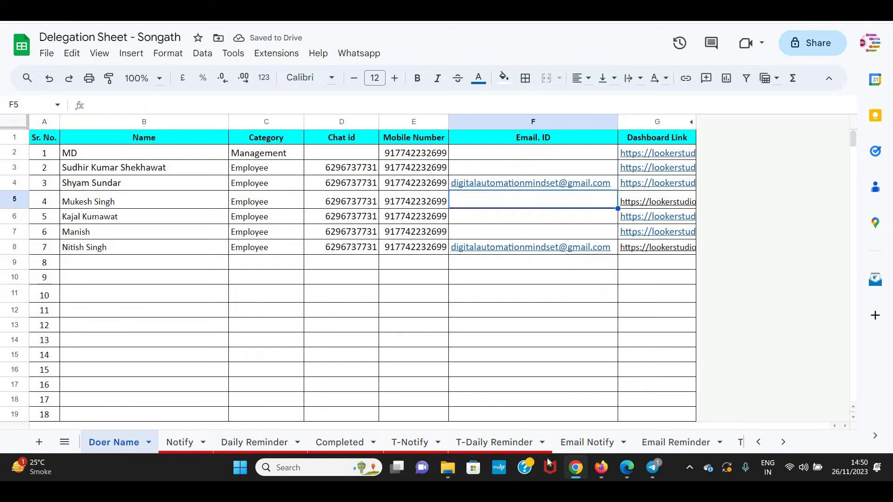
Back on Email Notify, mark task 61 Sent and run Whatsapp > Email Notify for task 62
left_click(587, 443)
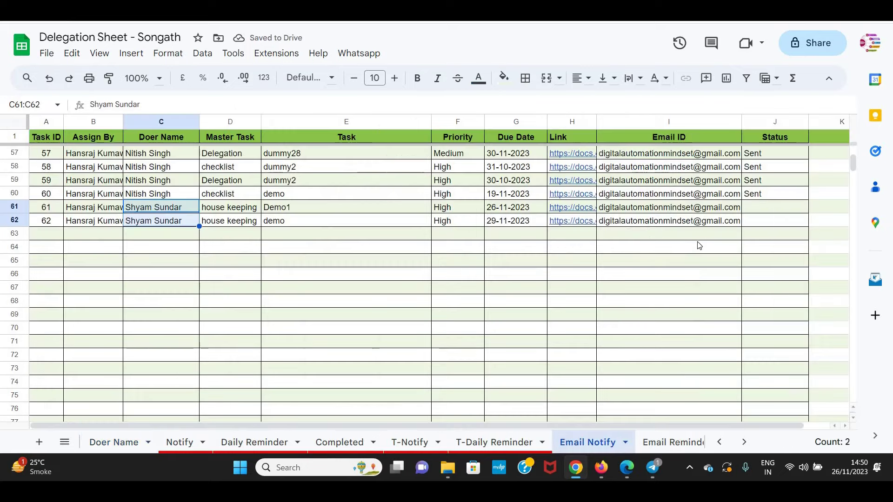
left_click(767, 205)
key("ctrl+v")
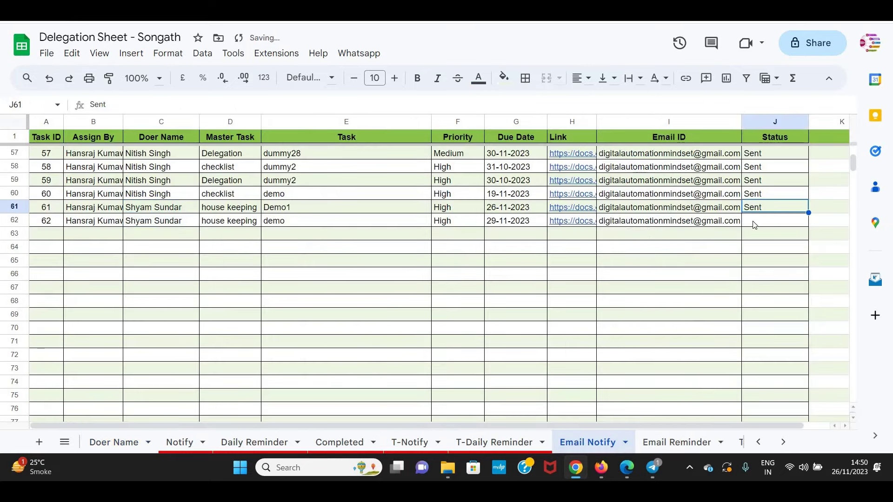
left_click_drag(754, 222, 96, 221)
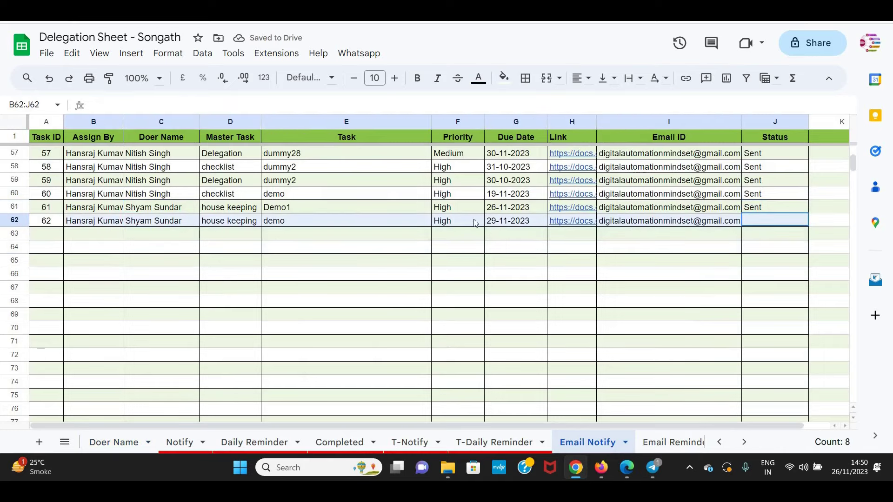
left_click(770, 235)
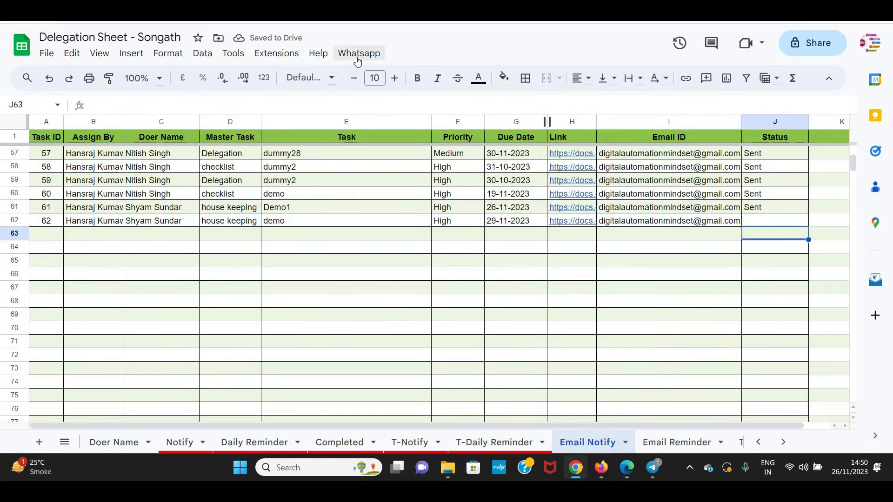
left_click(357, 55)
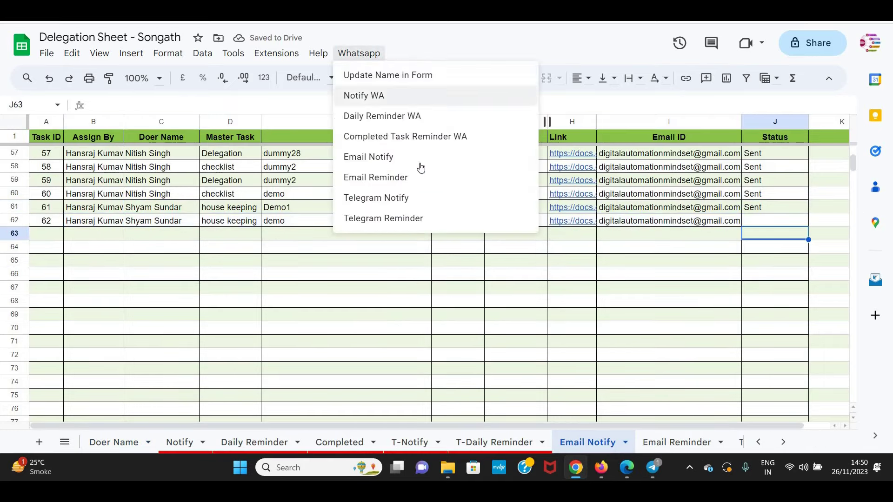
left_click(386, 157)
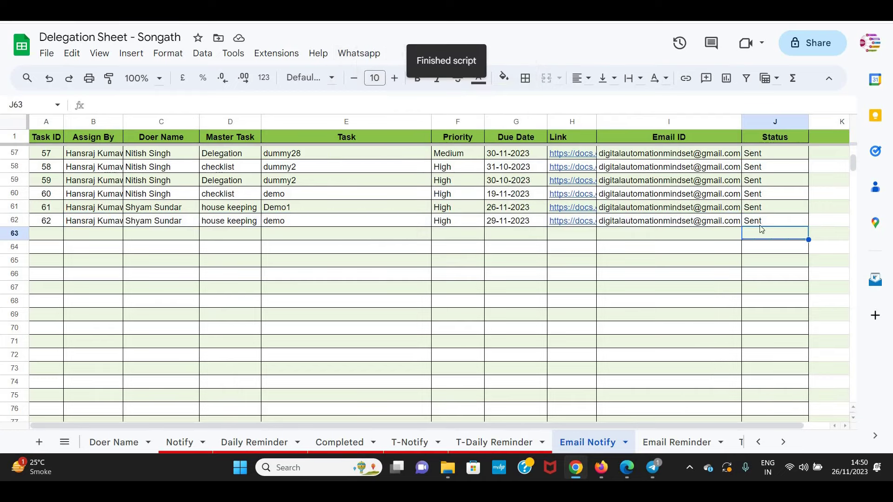
key("ctrl+Tab")
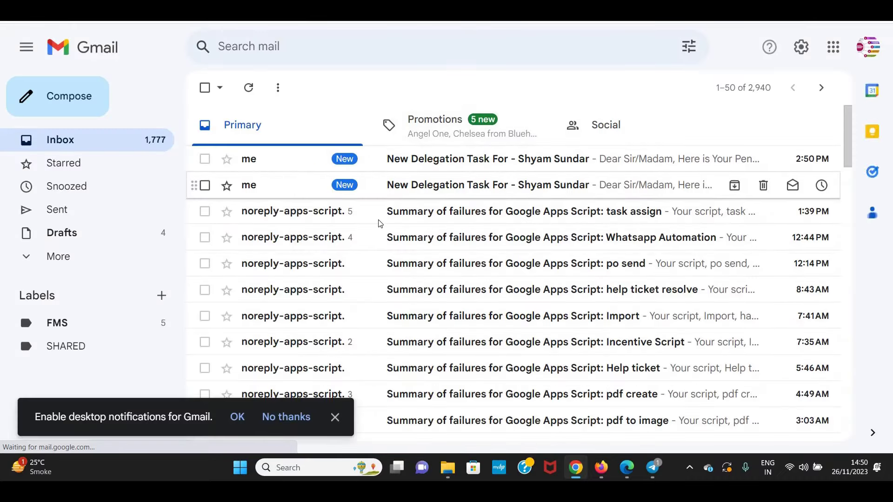
Open the newest delegation task email, follow its task 62 link to the prefilled form, then close it
left_click(558, 185)
scroll(241, 225, "down", 2)
left_click_drag(252, 204, 777, 279)
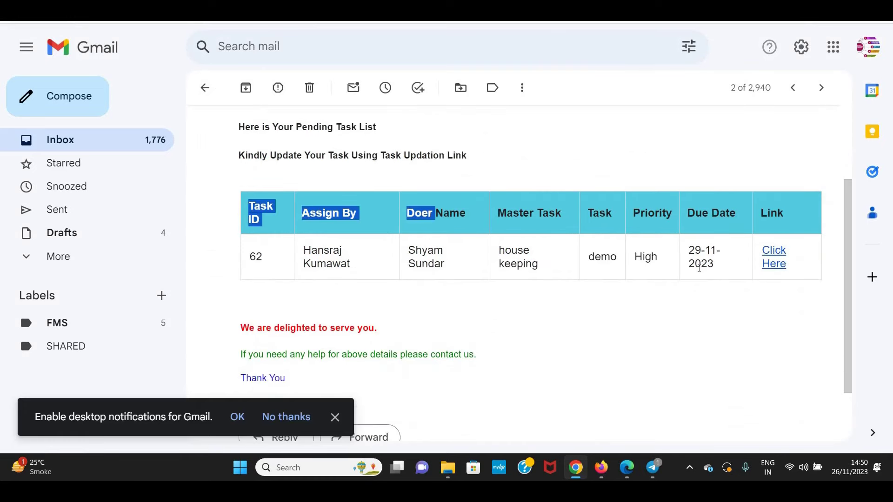
left_click(489, 265)
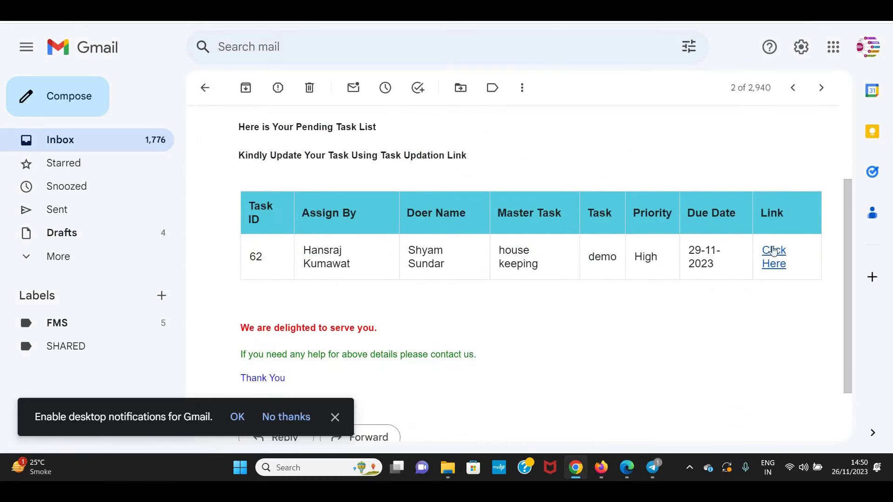
scroll(771, 274, "down", 2)
scroll(780, 272, "up", 3)
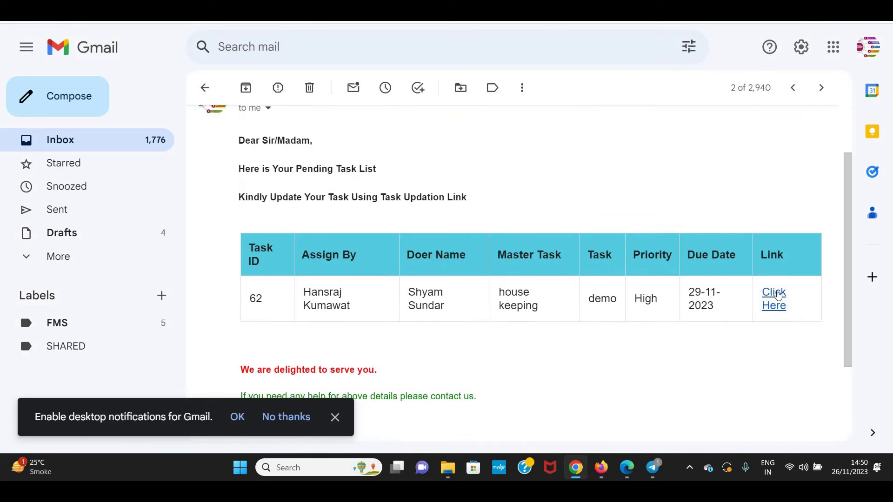
left_click(776, 299)
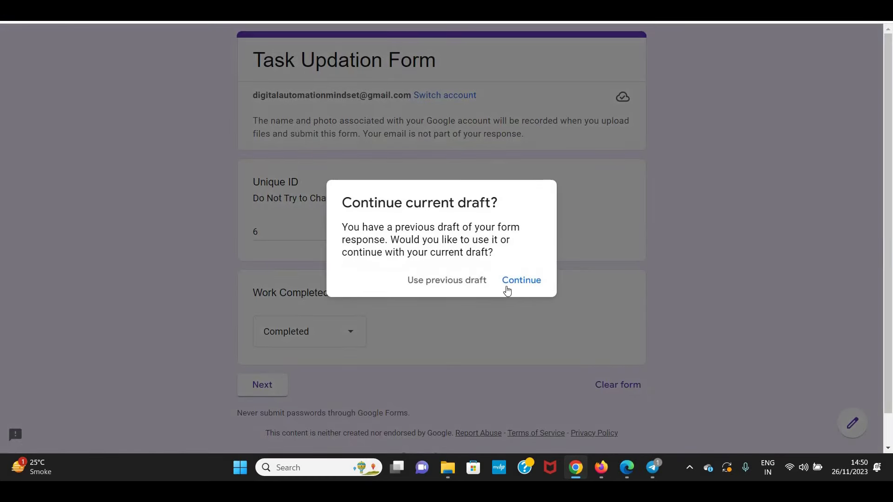
left_click(510, 284)
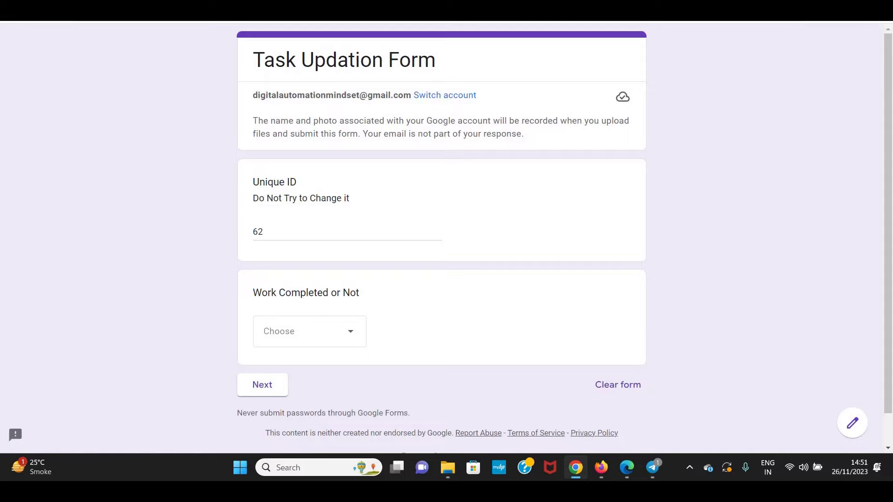
key("ctrl+w")
key("ctrl+w")
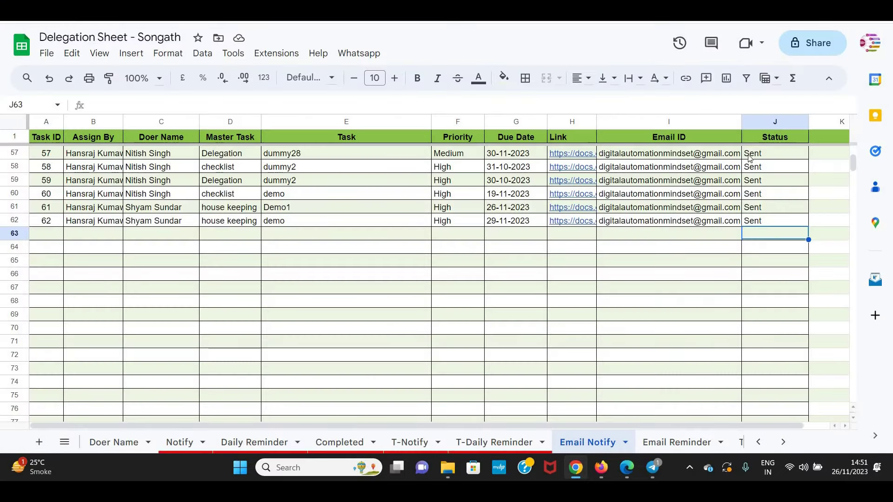
On the Email Reminder sheet, run Whatsapp > Email Reminder for all pending tasks
left_click(688, 443)
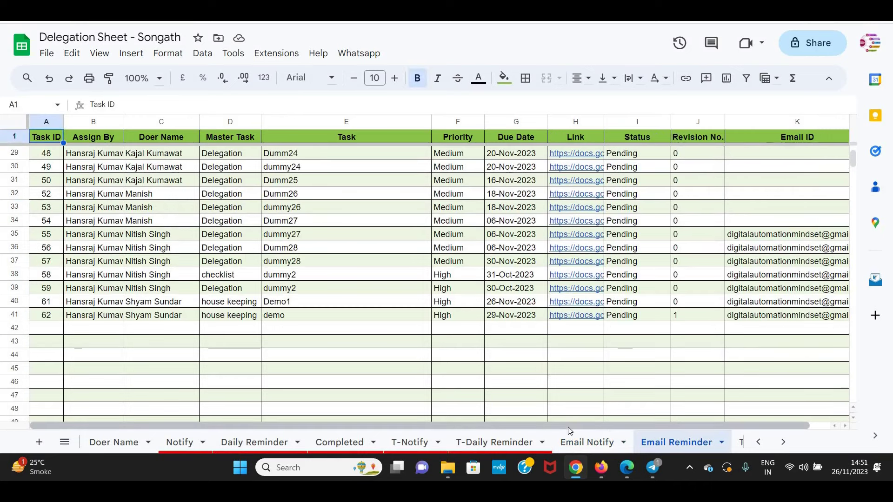
scroll(604, 430, "right", 1)
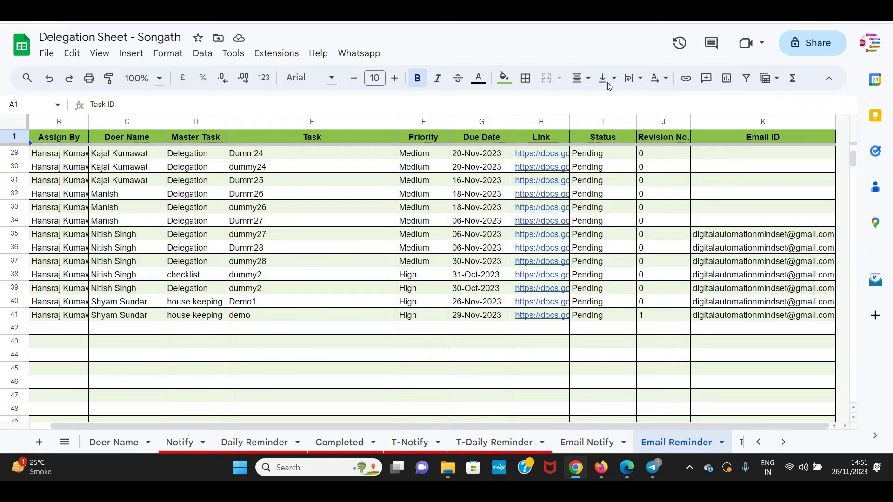
left_click(359, 55)
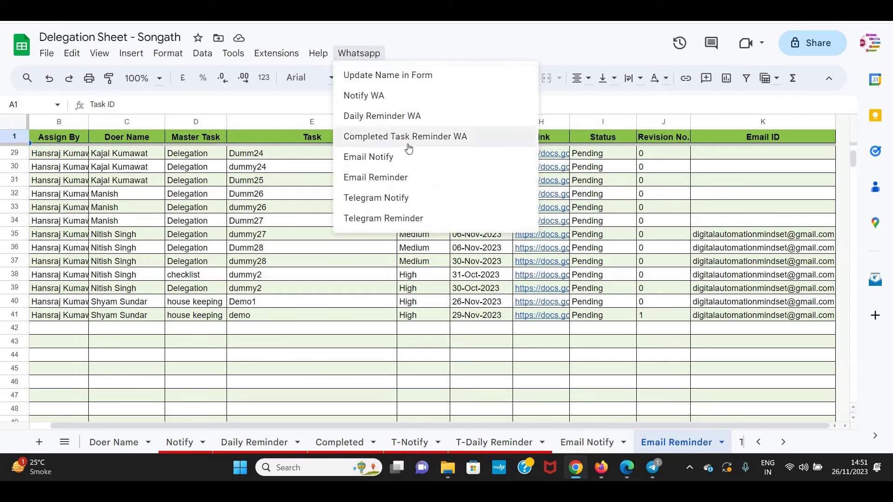
left_click(373, 181)
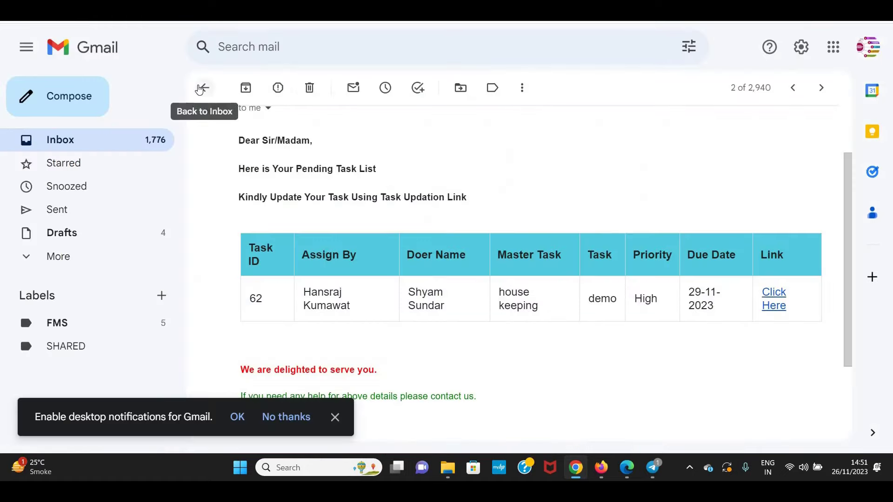
Refresh the Gmail inbox until the reminder arrives, briefly checking an older delegation email
left_click(199, 87)
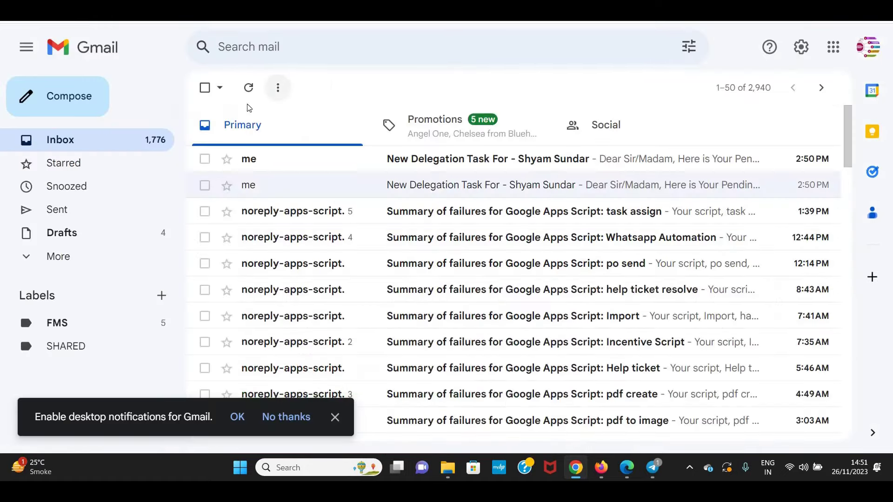
left_click(249, 87)
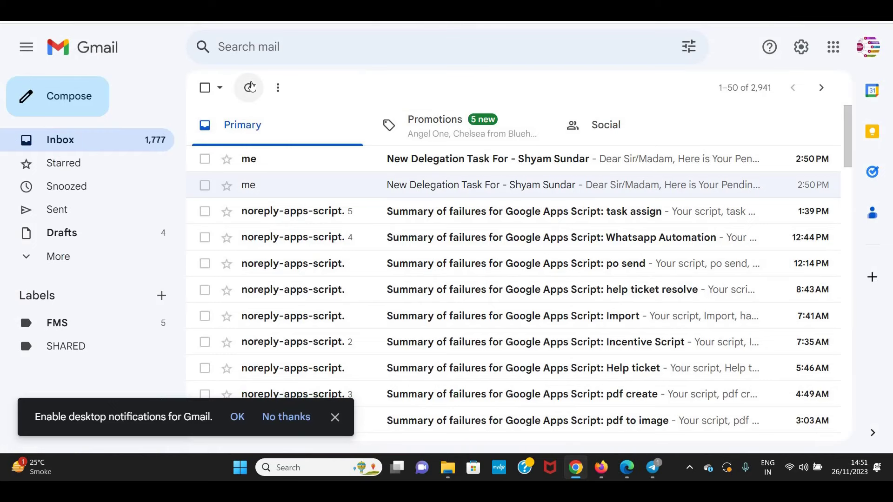
left_click(252, 87)
left_click(251, 88)
mouse_move(439, 183)
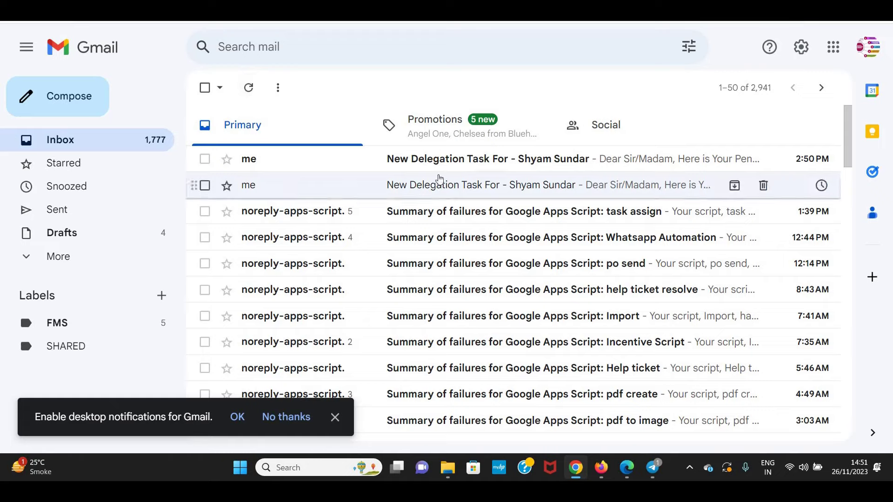
left_click(438, 169)
scroll(449, 234, "down", 4)
scroll(449, 233, "up", 1)
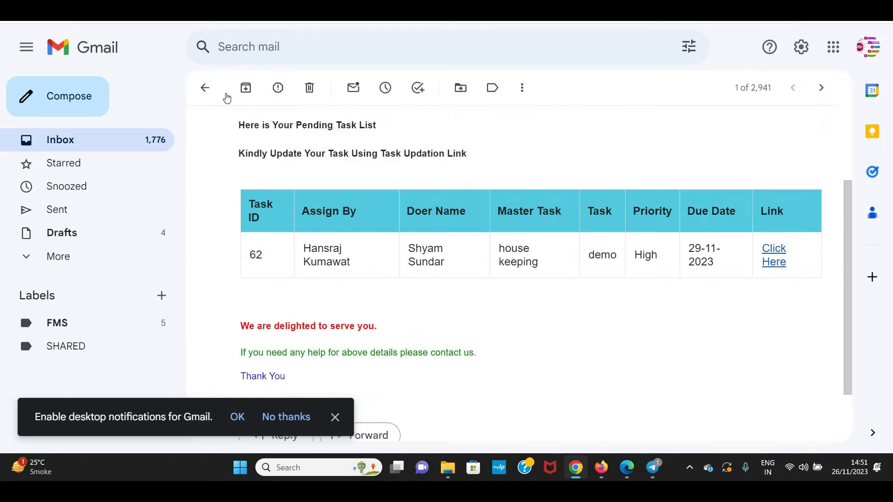
scroll(227, 98, "up", 3)
left_click(205, 88)
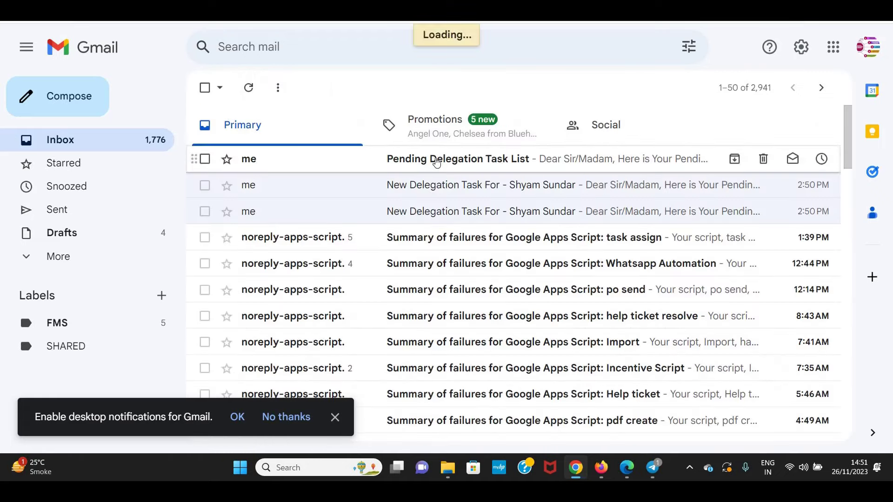
Open the Pending Delegation Task List email and scroll through its pending tasks 21 to 62
left_click(486, 161)
scroll(532, 253, "down", 3)
scroll(603, 146, "down", 3)
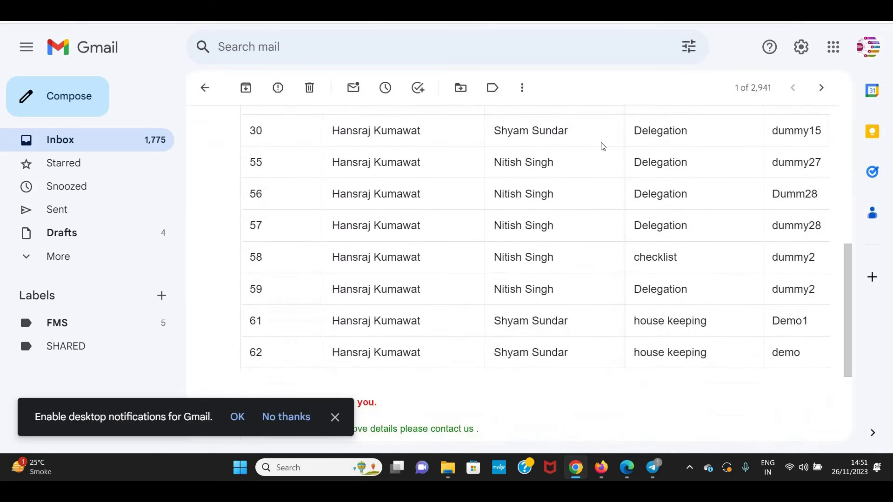
scroll(603, 146, "up", 3)
scroll(609, 226, "up", 2)
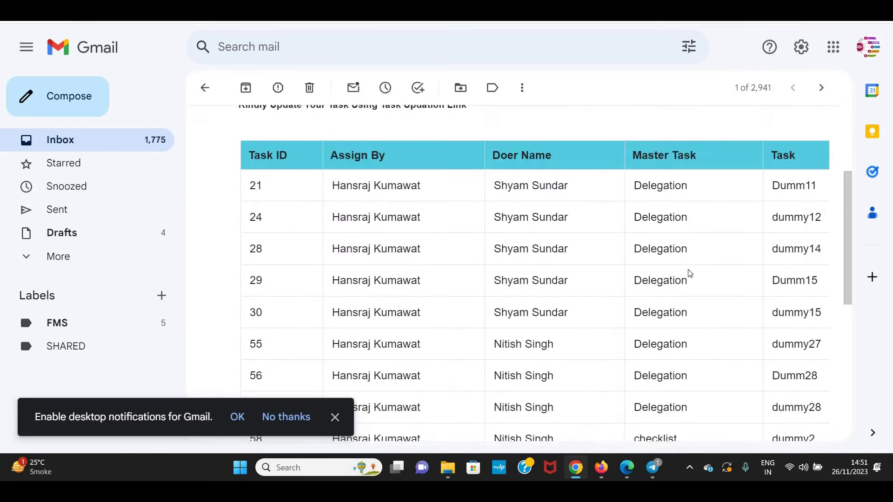
scroll(602, 262, "down", 3)
scroll(670, 302, "down", 3)
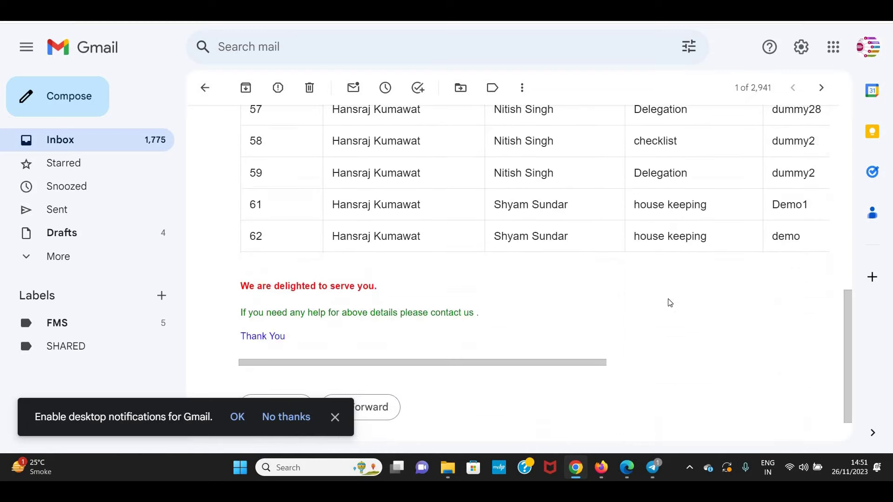
scroll(608, 265, "up", 3)
scroll(562, 216, "down", 1)
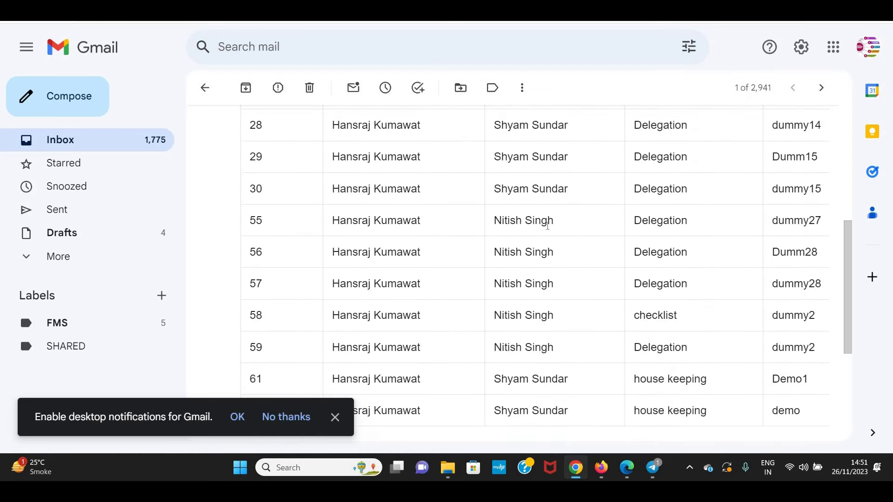
mouse_move(501, 221)
left_mouse_down()
mouse_move(558, 339)
mouse_move(580, 338)
left_mouse_up()
left_click(500, 206)
scroll(494, 206, "up", 3)
left_click_drag(589, 186, 592, 297)
scroll(631, 291, "down", 1)
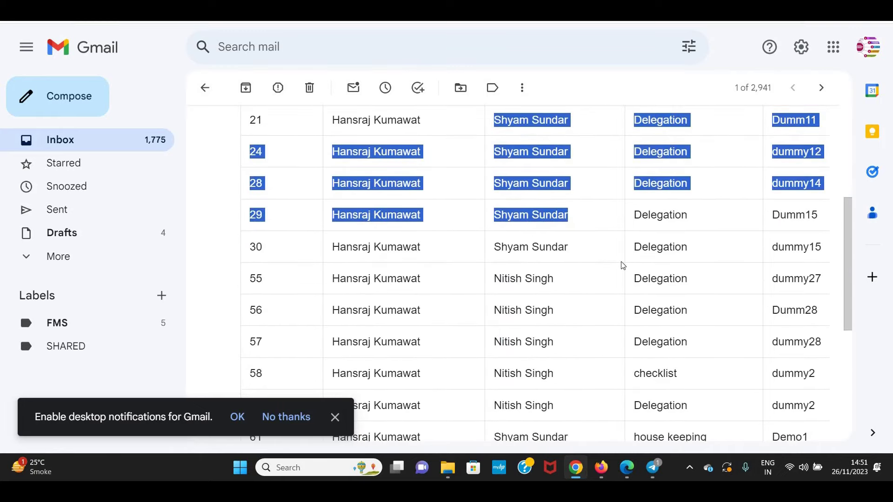
scroll(601, 283, "down", 2)
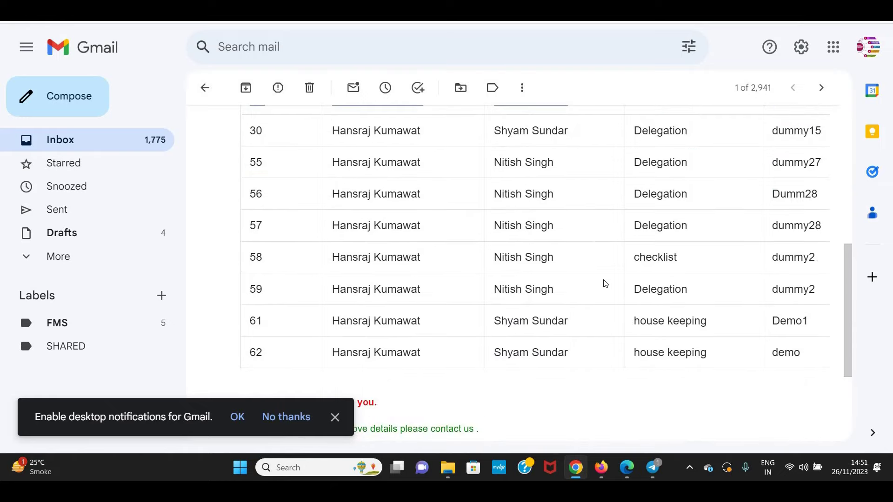
scroll(605, 284, "up", 2)
key("ctrl+Tab")
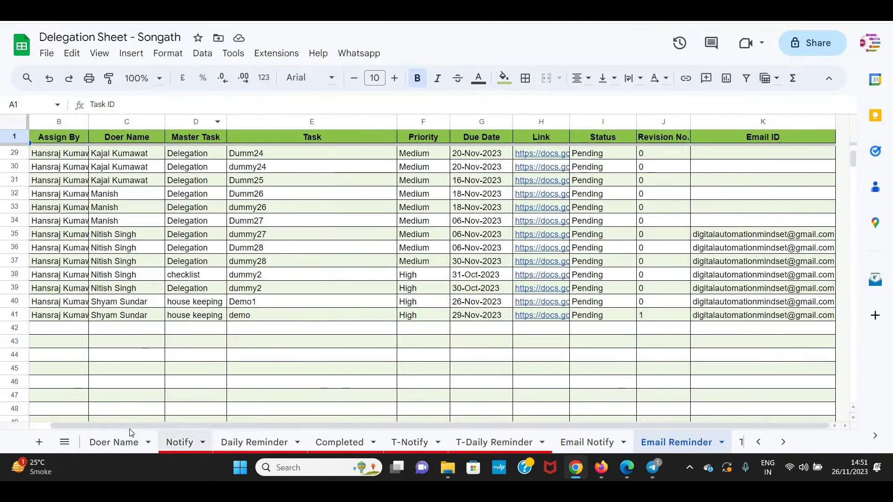
Delete the third doer's email address from cell F4 on the Doer Name sheet
left_click(122, 442)
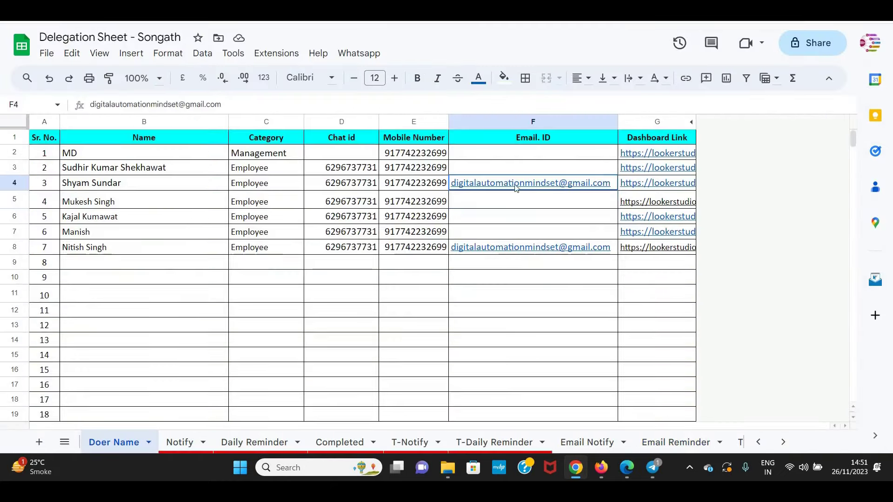
left_click(515, 247)
mouse_move(513, 183)
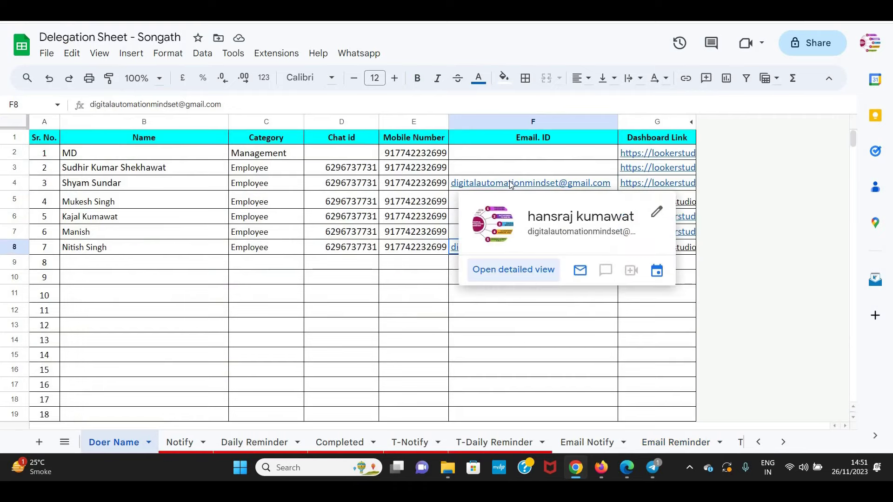
left_click(533, 183, "shift")
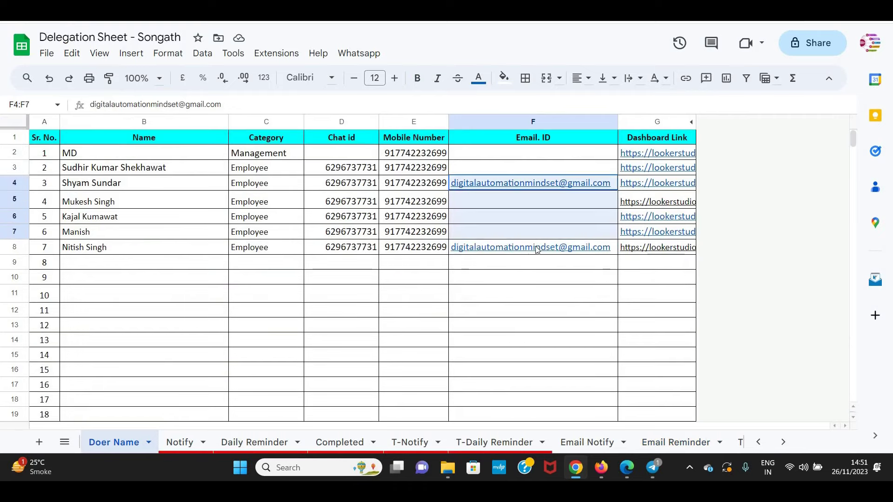
left_click(542, 155, "shift")
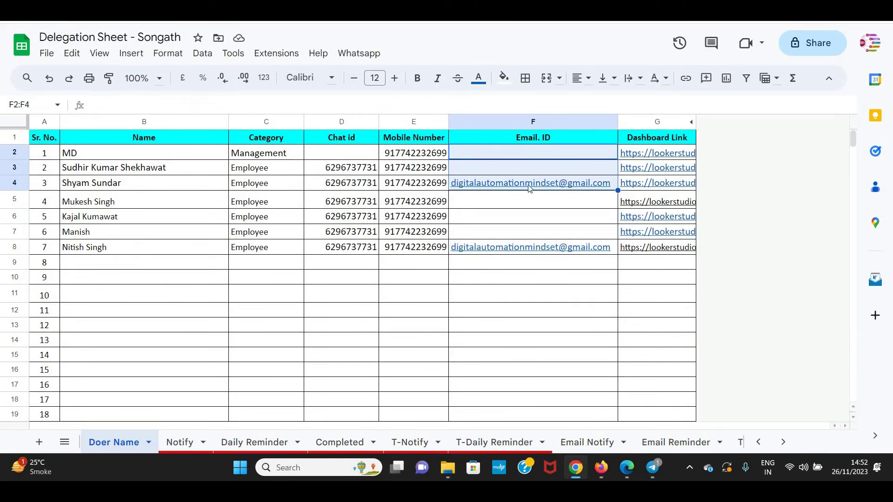
left_click(529, 188)
key("Delete")
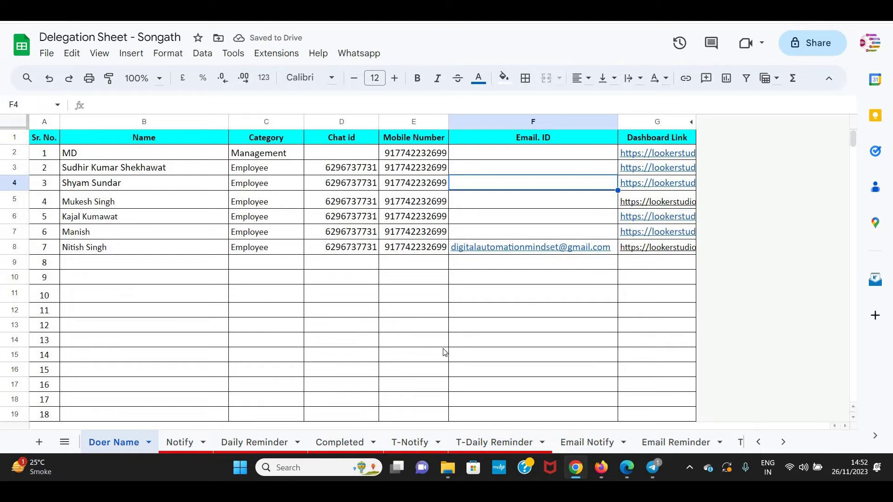
left_click(697, 442)
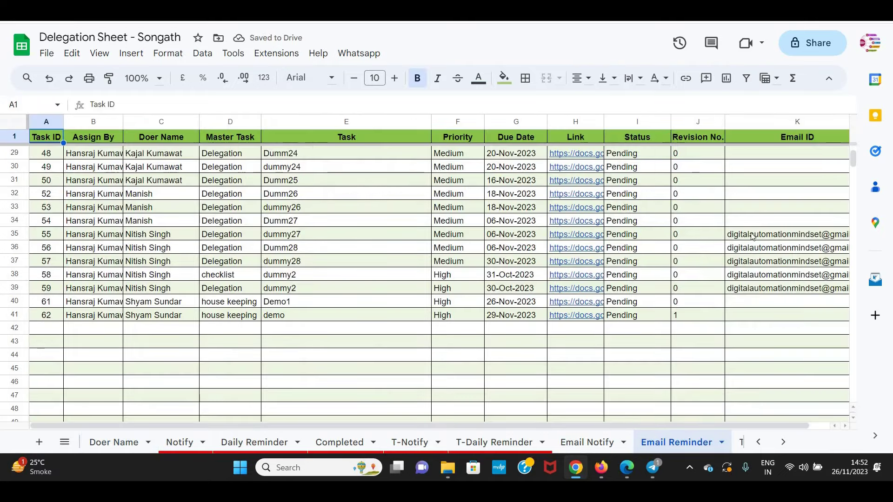
Rerun Whatsapp > Email Reminder on the Email Reminder sheet and let it finish
left_click_drag(752, 235, 140, 280)
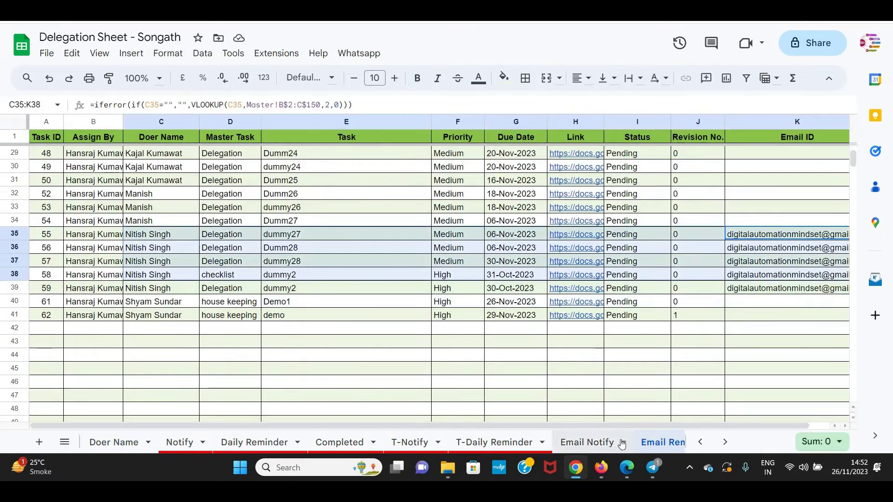
scroll(421, 181, "right", 2)
left_click(376, 54)
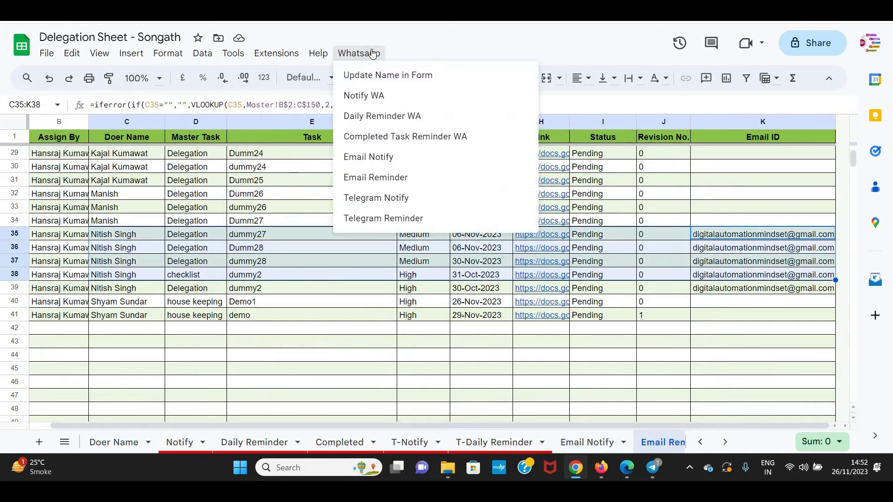
left_click(376, 178)
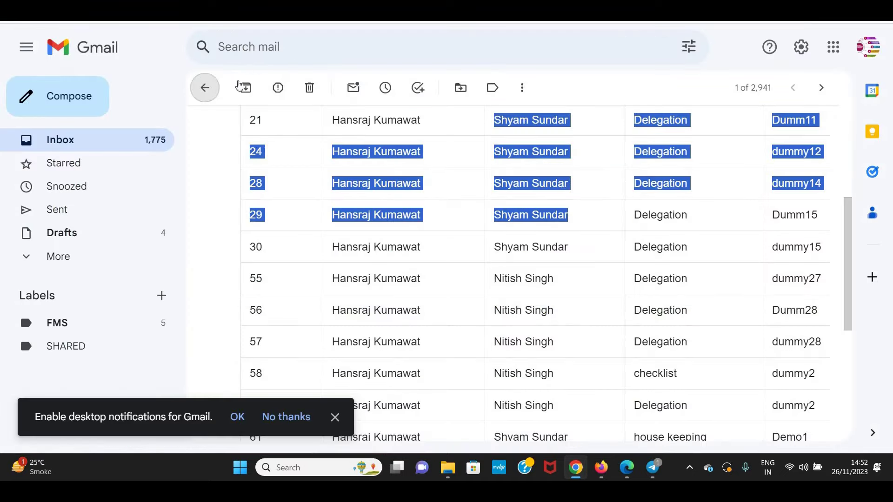
Open the new Pending Delegation Task List email, now listing tasks up to 59, and follow a task's update link
left_click(203, 87)
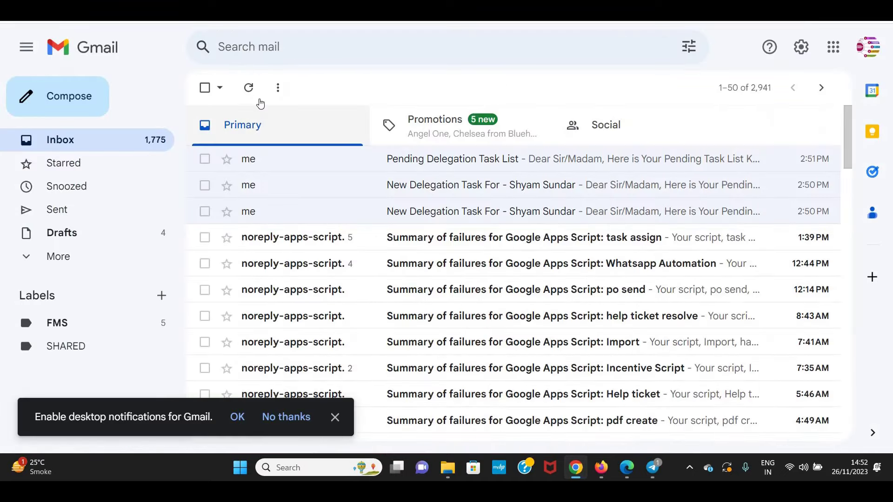
left_click(248, 87)
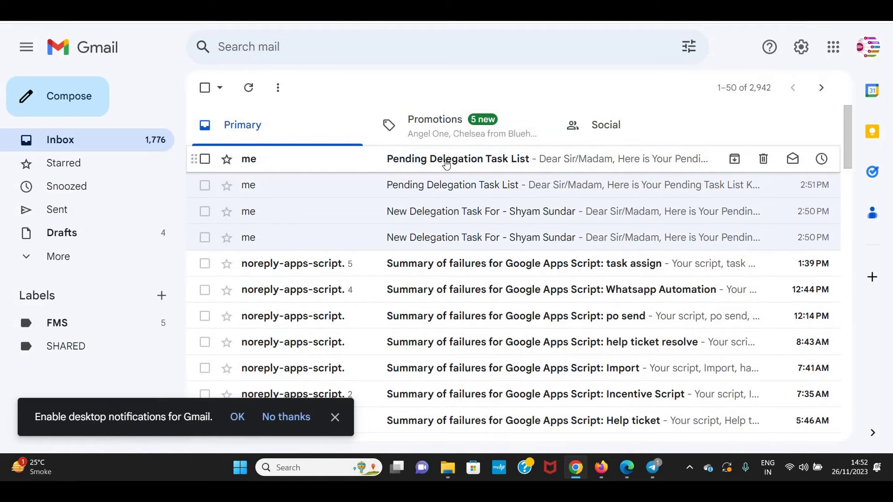
left_click(447, 163)
scroll(518, 192, "down", 3)
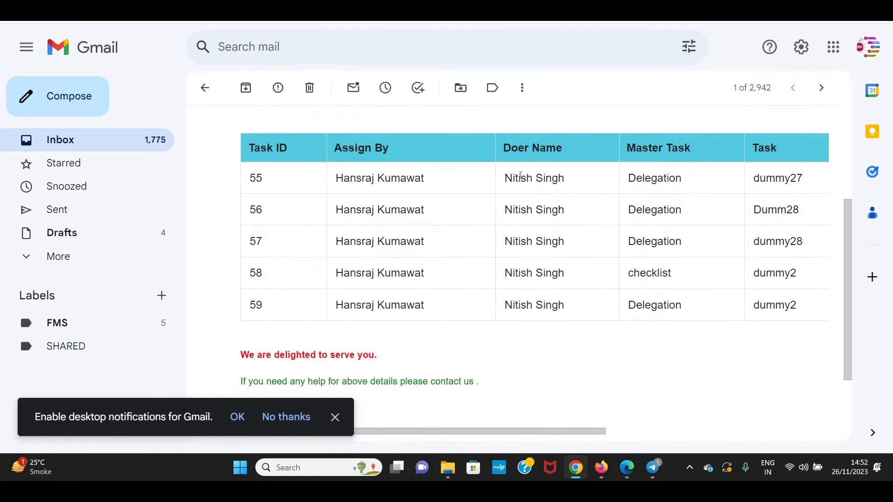
left_click_drag(521, 176, 568, 309)
scroll(695, 436, "right", 5)
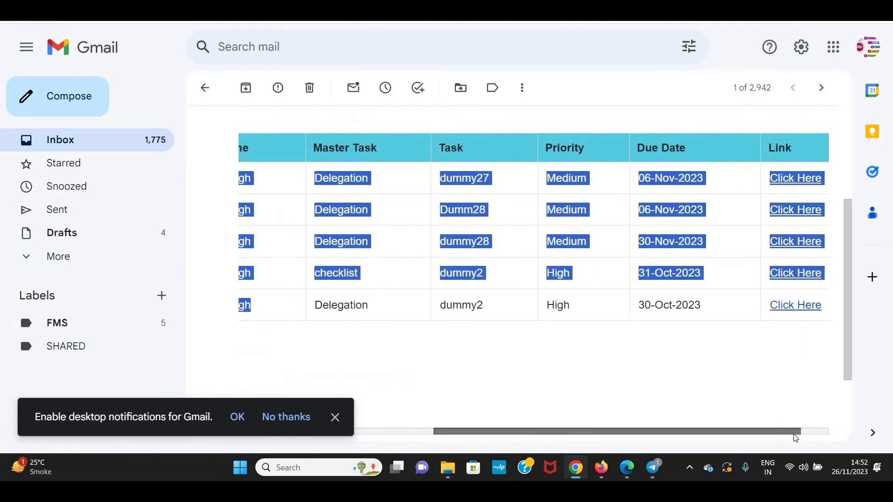
left_click(720, 406)
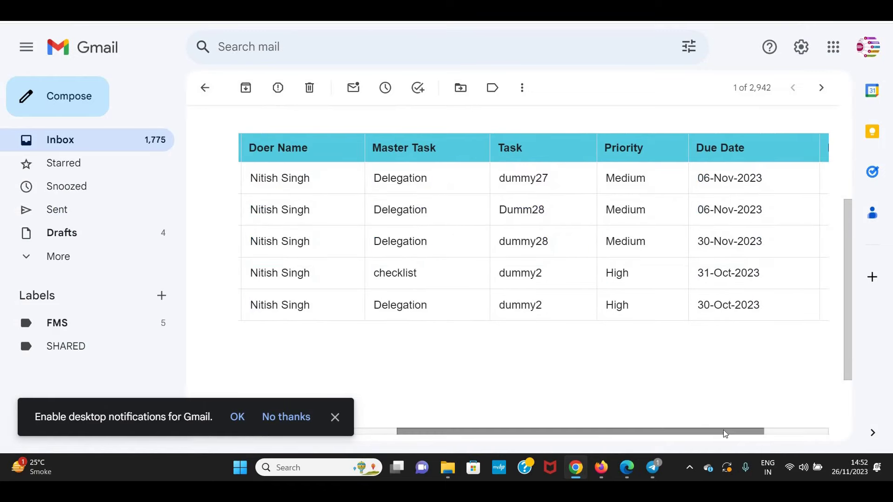
scroll(726, 431, "right", 3)
left_click(755, 305)
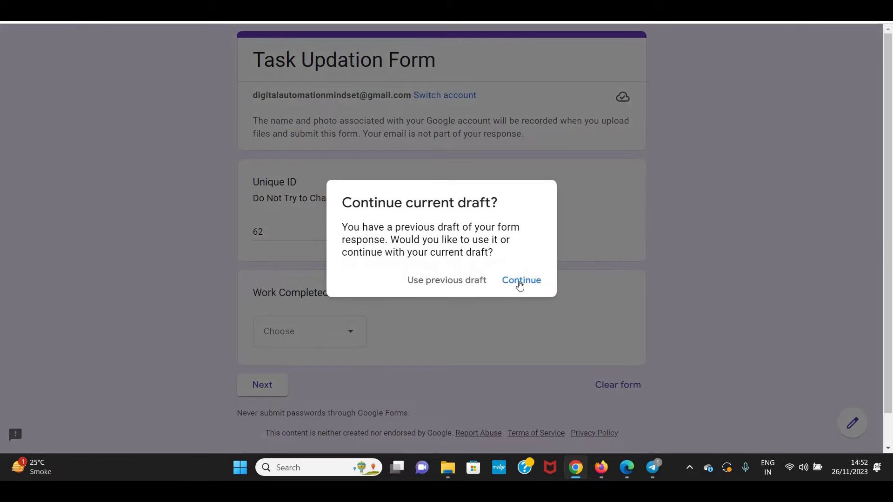
left_click(521, 280)
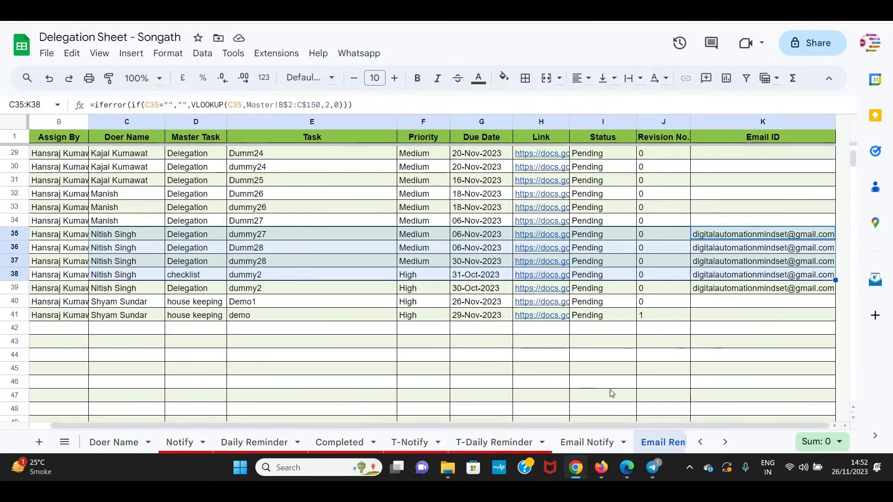
Review the pending-task (B1) and completed-task (H1) WhatsApp templates on the Template sheet, then go to Setup
left_click(726, 442)
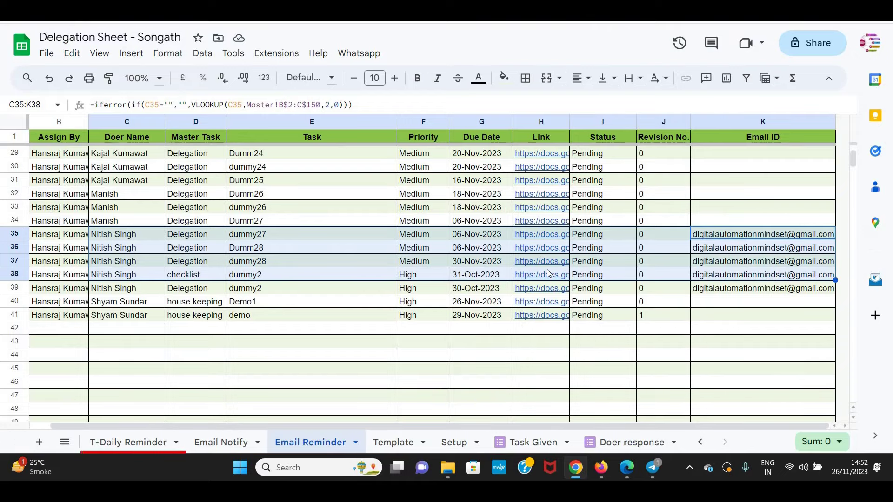
left_click(384, 442)
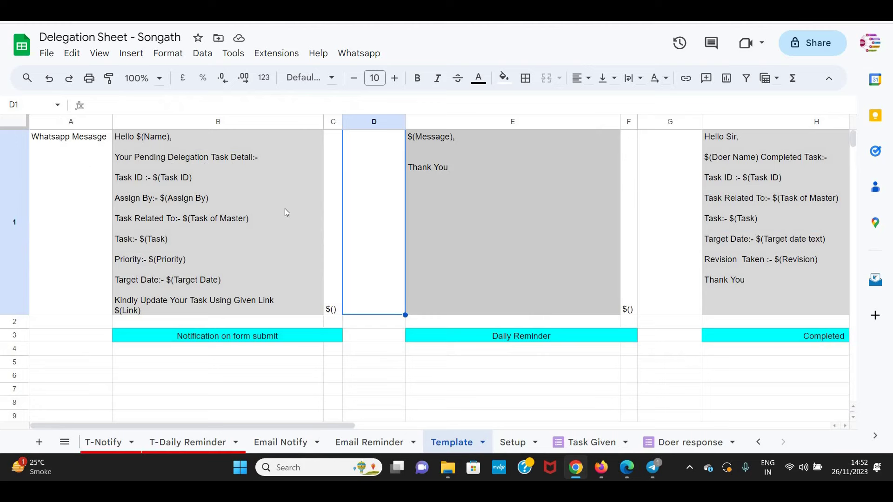
left_click(203, 219)
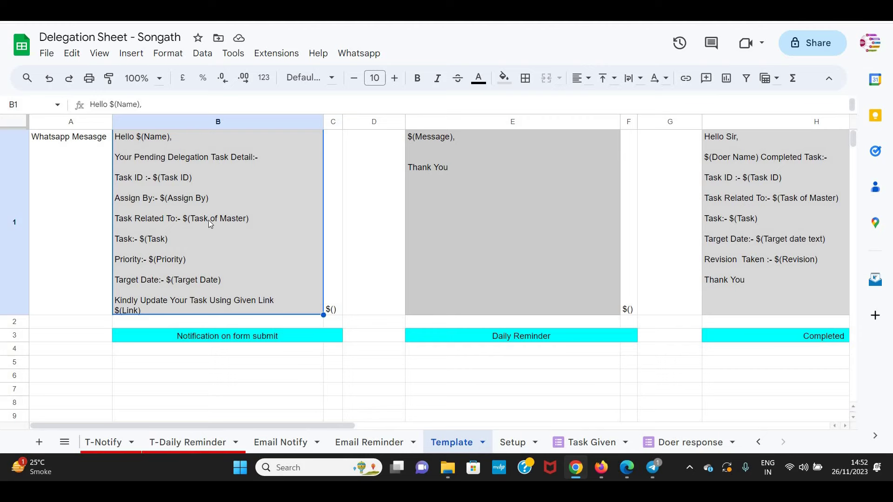
left_click(757, 218)
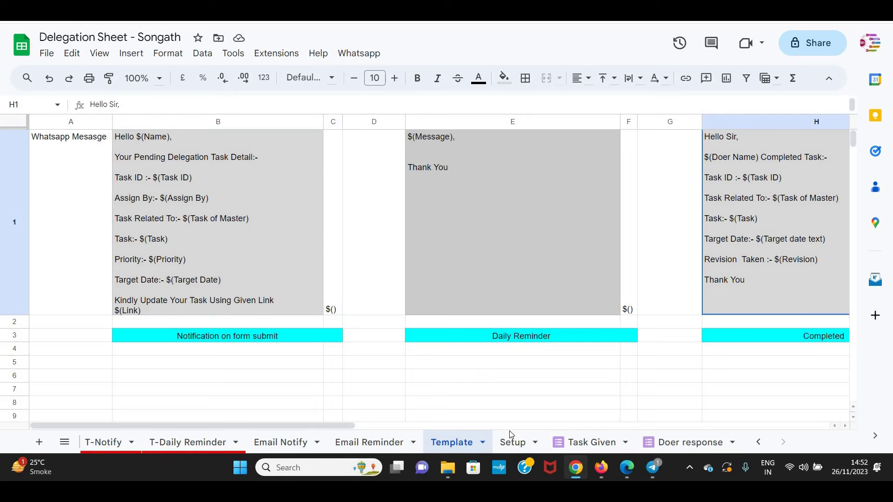
key("ctrl+Page_Down")
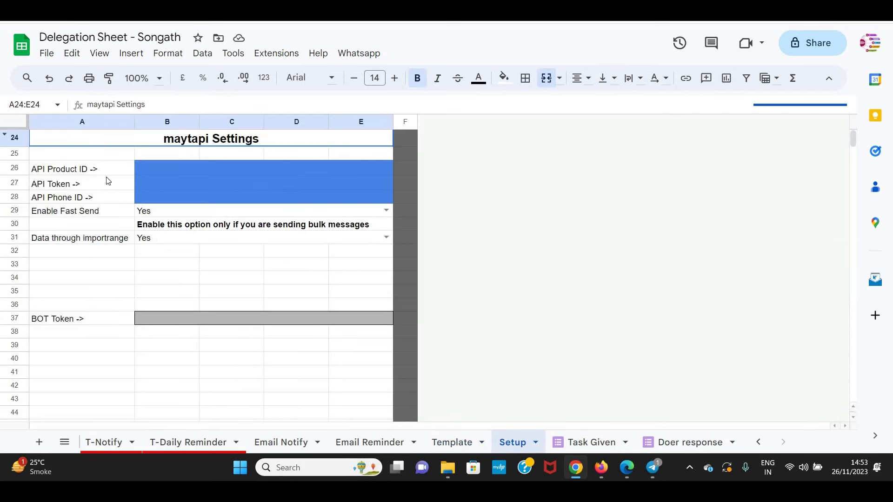
Highlight the API credential rows A26:A28 and the BOT Token row on Setup, then go to Task Given
left_click_drag(53, 171, 53, 201)
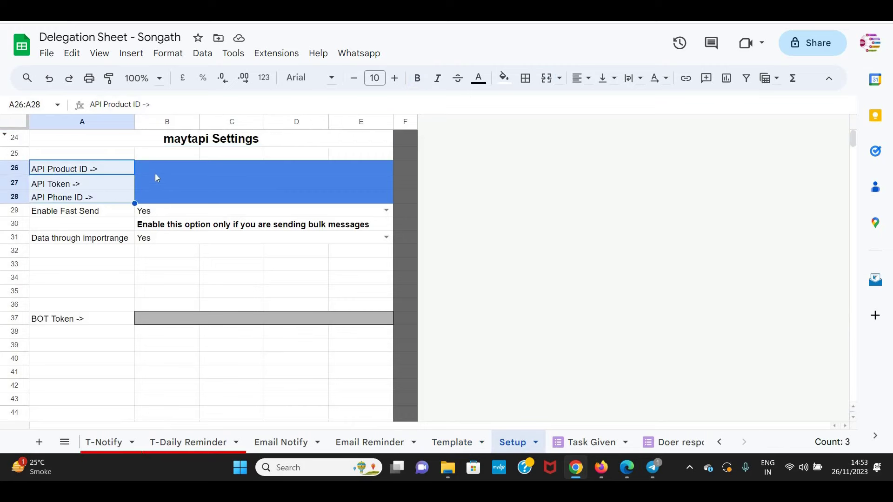
scroll(153, 257, "down", 2)
left_click(106, 259)
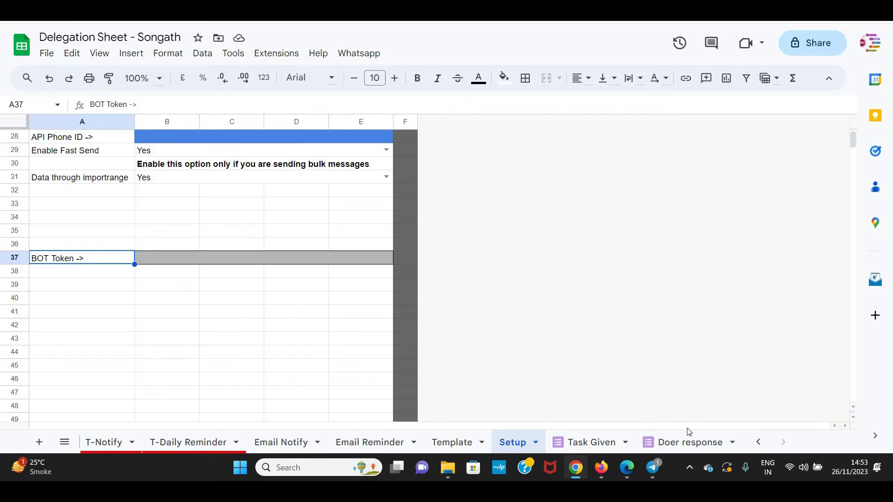
left_click(605, 441)
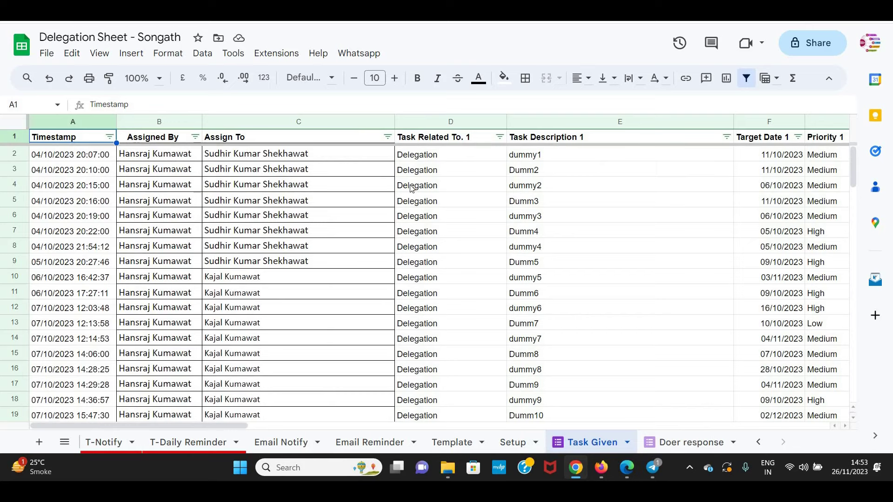
Browse the Task Given entries, marking the Dumm17 task in row 33, then open Doer response
left_click_drag(68, 161, 300, 321)
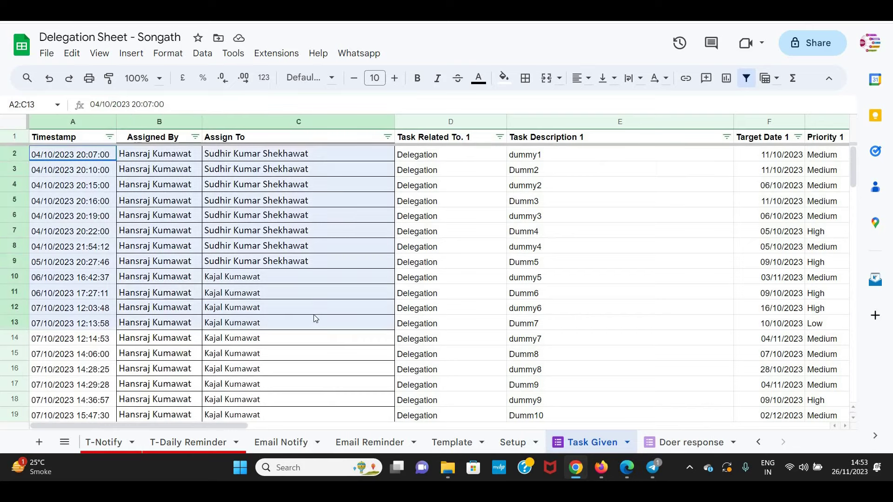
scroll(298, 228, "down", 2)
scroll(298, 226, "down", 1)
scroll(311, 314, "down", 3)
scroll(310, 314, "down", 2)
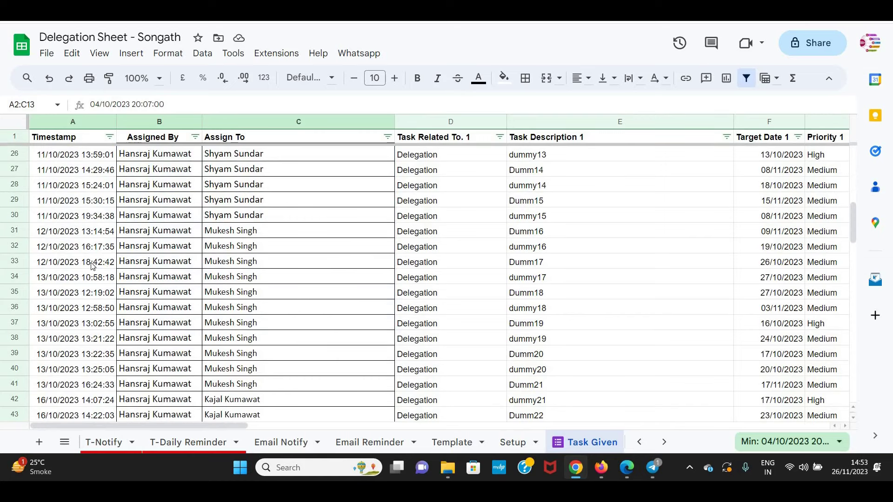
left_click_drag(91, 265, 358, 265)
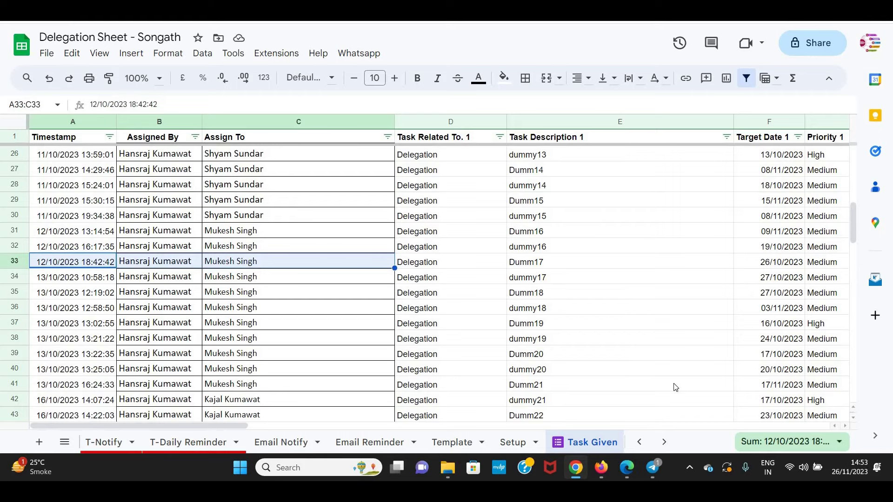
left_click(663, 442)
left_click(569, 442)
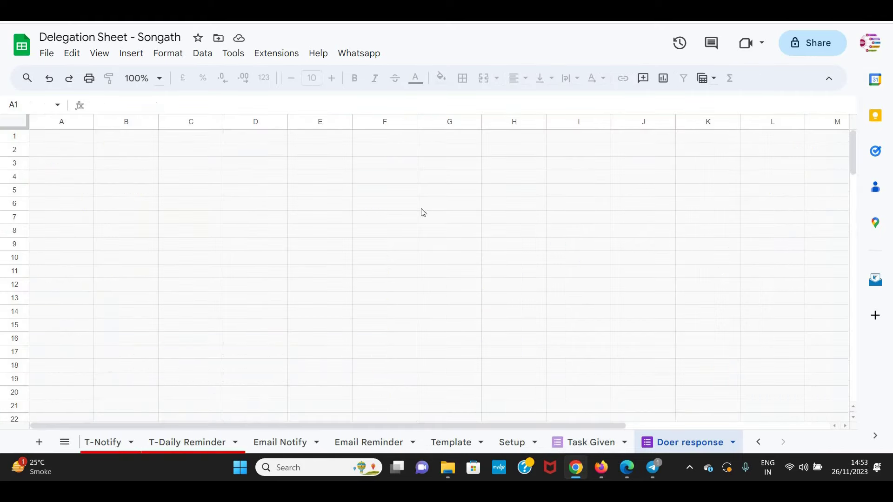
left_click_drag(79, 153, 239, 275)
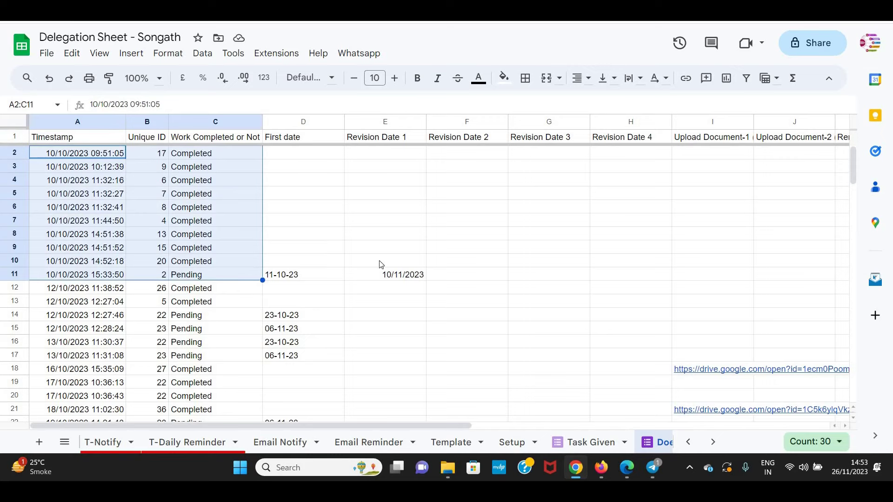
scroll(412, 275, "down", 3)
scroll(413, 274, "down", 4)
scroll(412, 275, "down", 7)
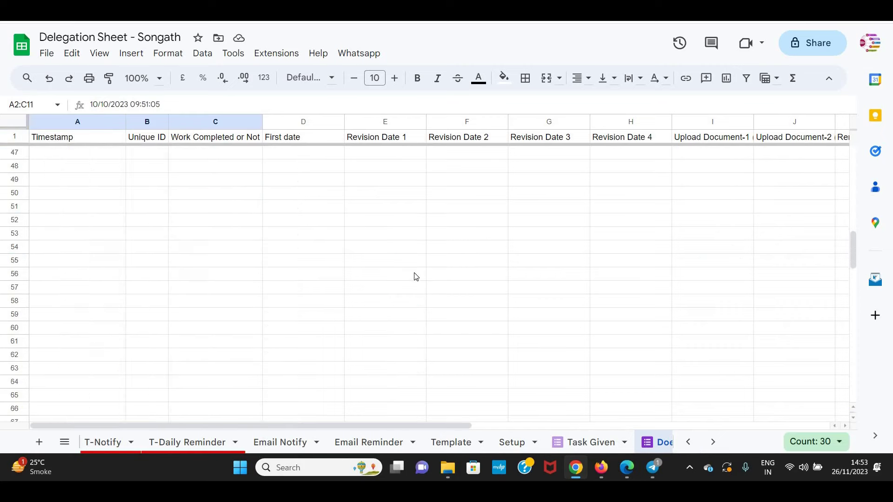
scroll(417, 276, "up", 5)
scroll(416, 277, "up", 6)
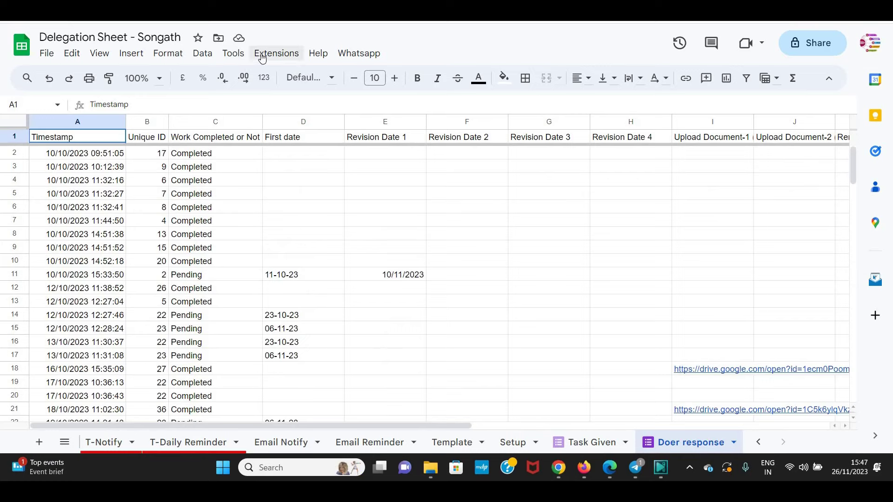
Launch Apps Script for the Delegation Sheet from the Extensions menu
left_click(276, 55)
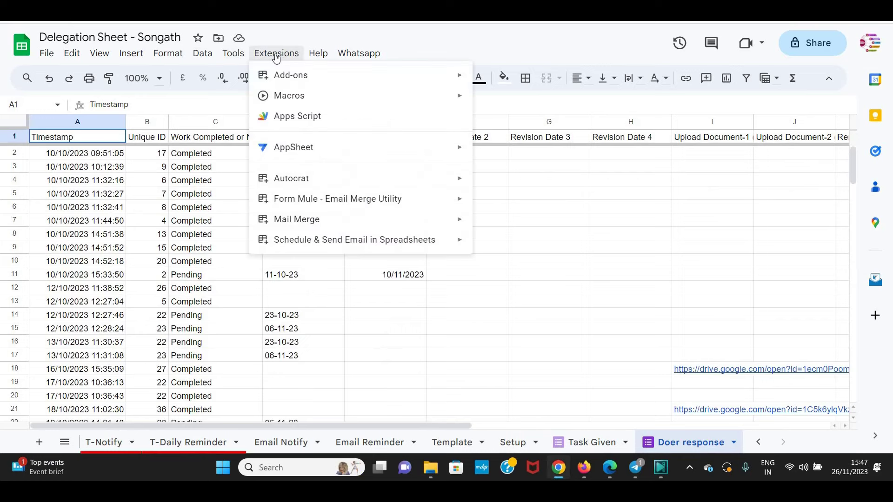
left_click(311, 121)
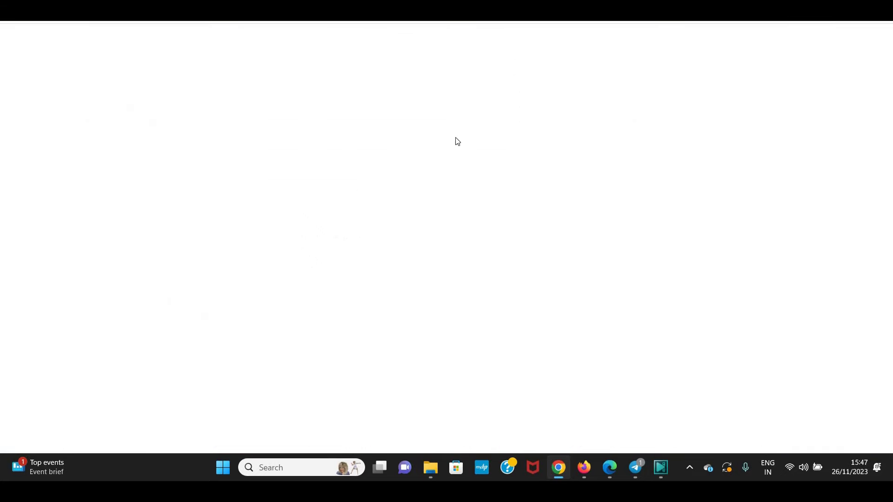
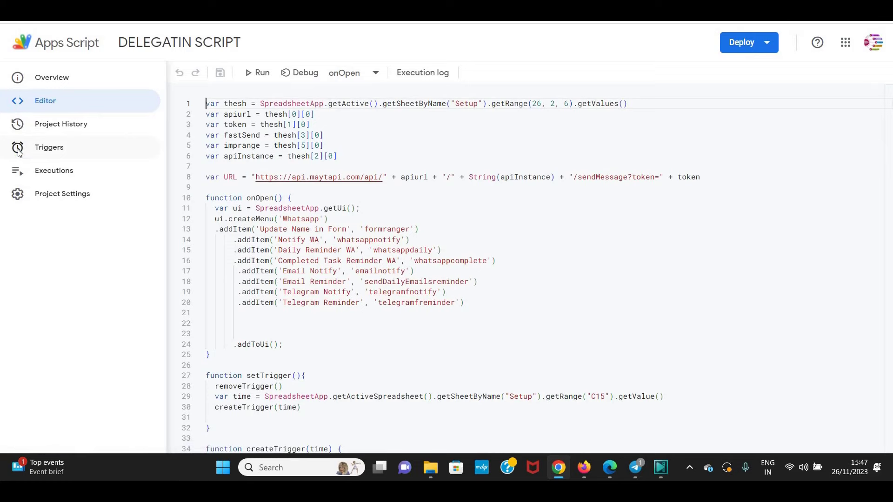
Show the Triggers page and point out the existing On form submit trigger running whatsappfnotify
left_click(14, 153)
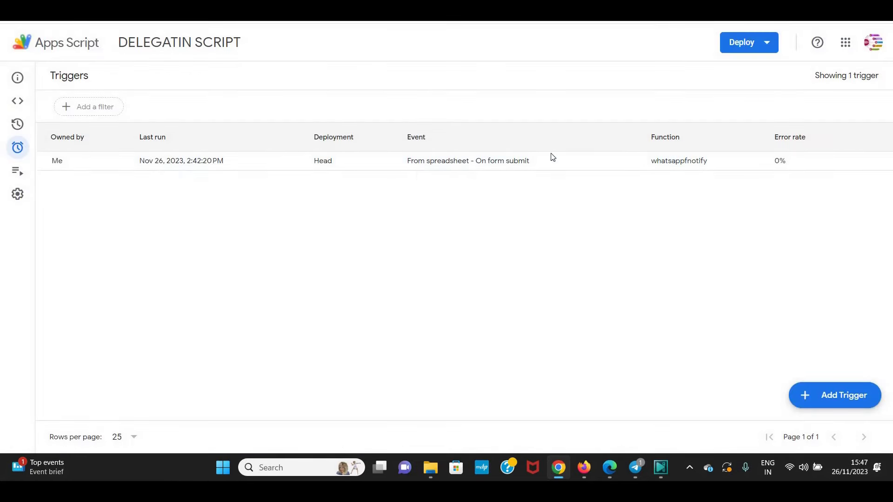
mouse_move(460, 161)
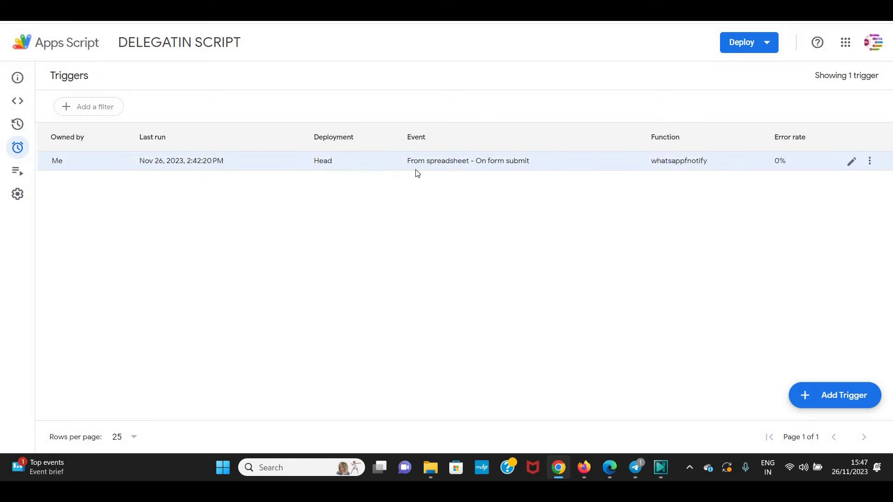
left_click_drag(417, 165, 560, 173)
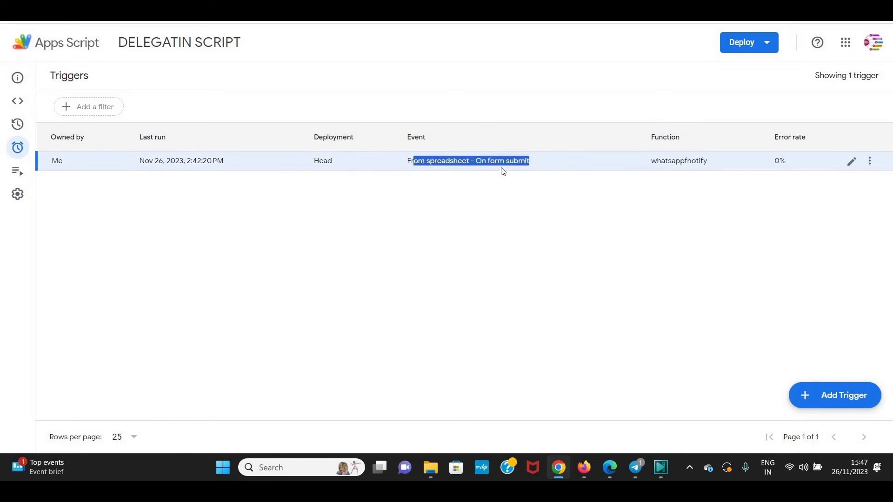
double_click(687, 161)
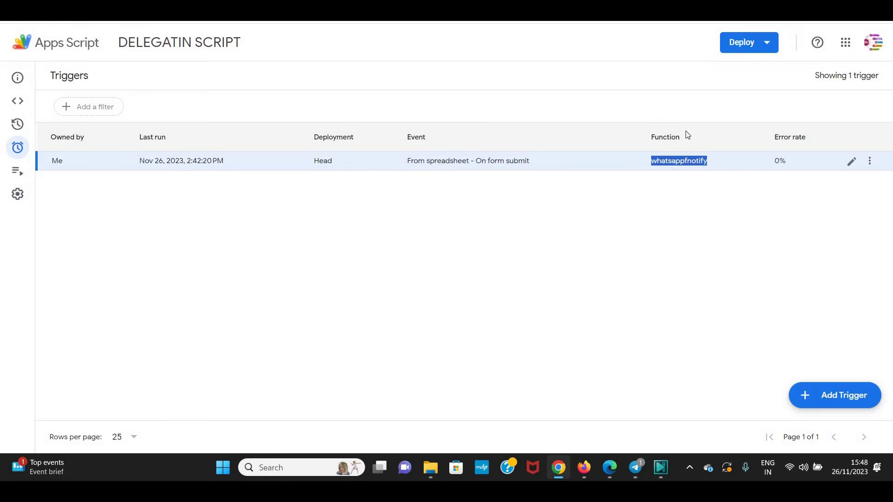
Create a whatsappfdaily trigger, Time-driven with a Day timer, running between 9am and 10am
left_click(844, 397)
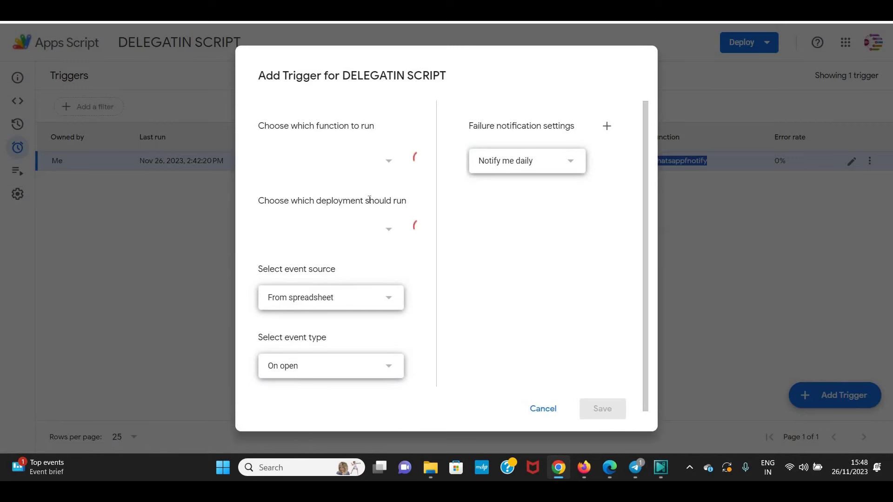
left_click(369, 164)
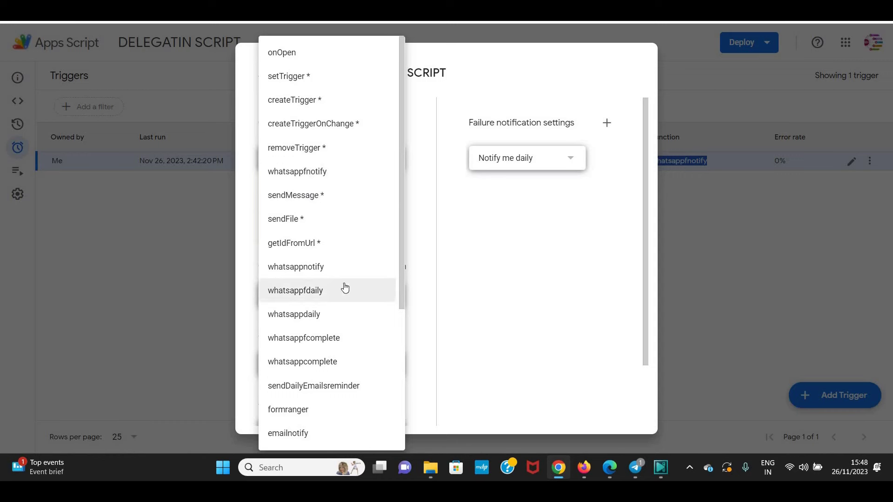
scroll(343, 287, "down", 1)
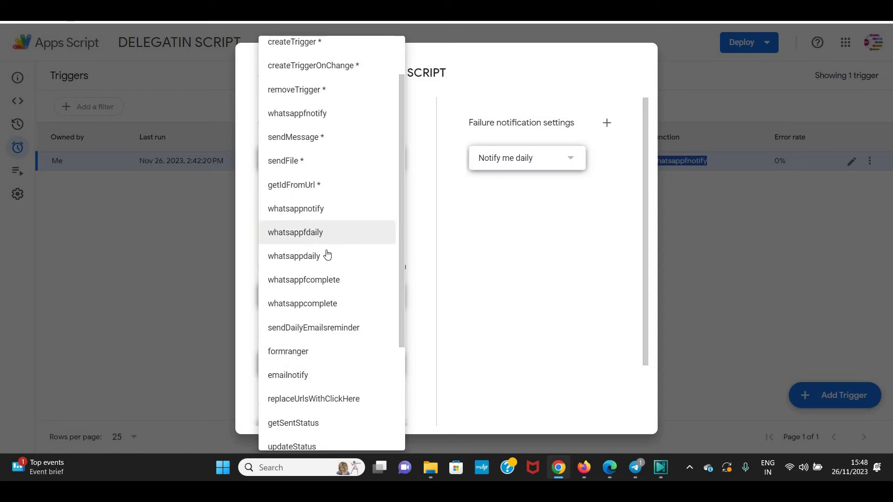
left_click(296, 237)
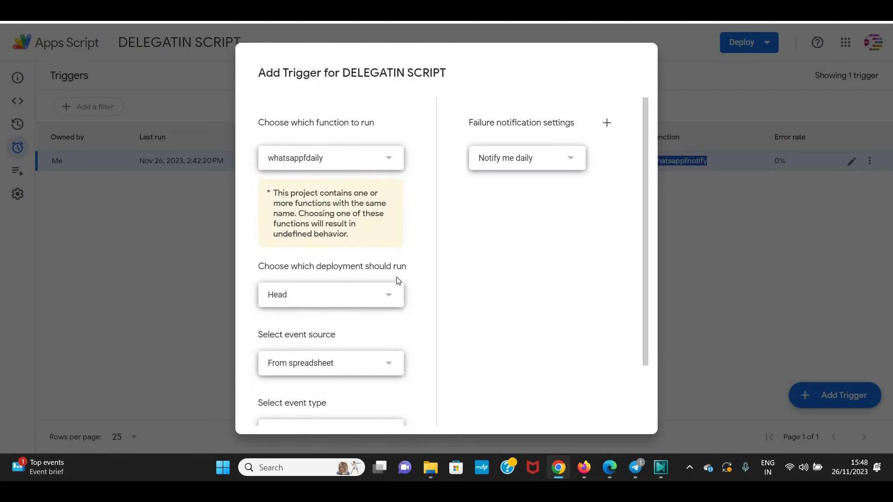
scroll(335, 296, "down", 1)
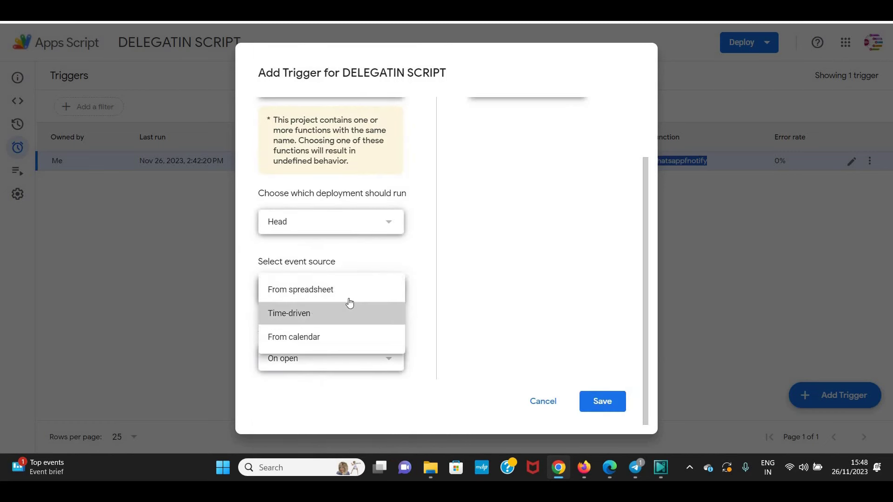
left_click(349, 307)
scroll(325, 297, "down", 3)
left_click(370, 293)
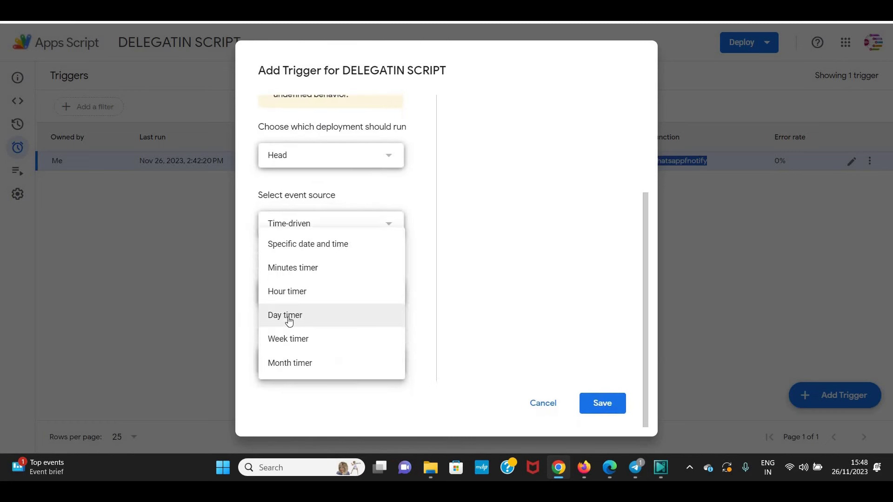
left_click(289, 316)
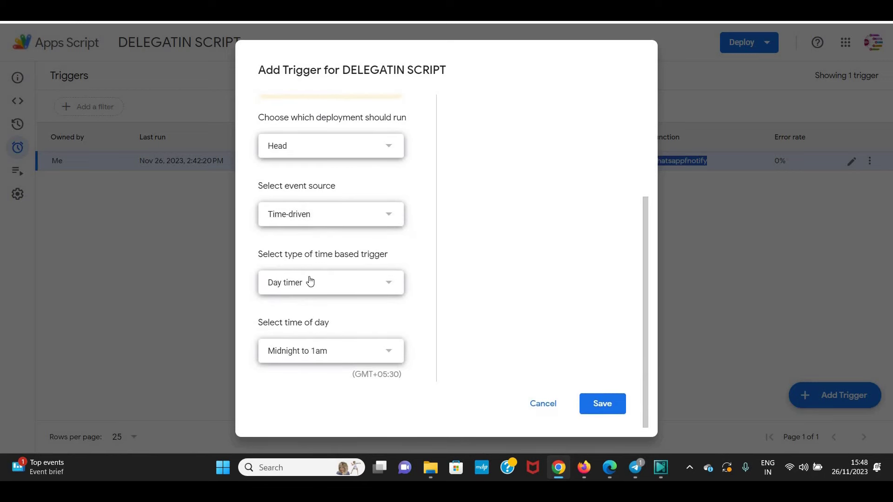
left_click(307, 363)
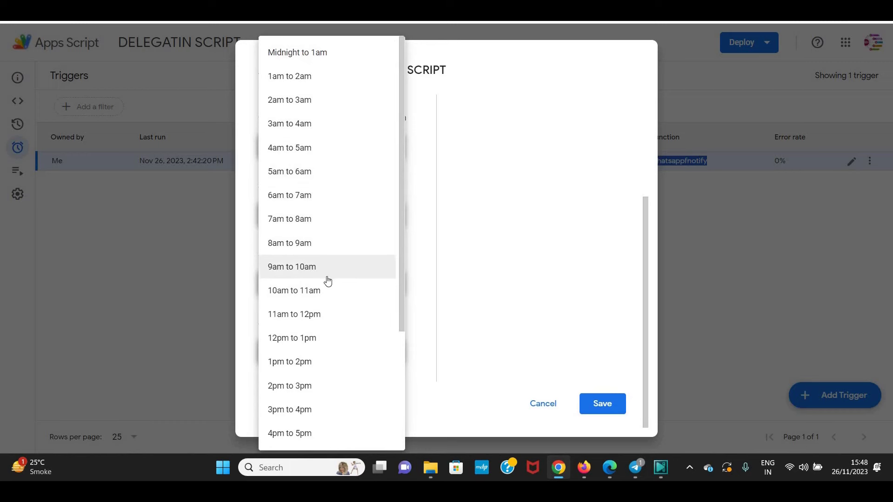
left_click(292, 268)
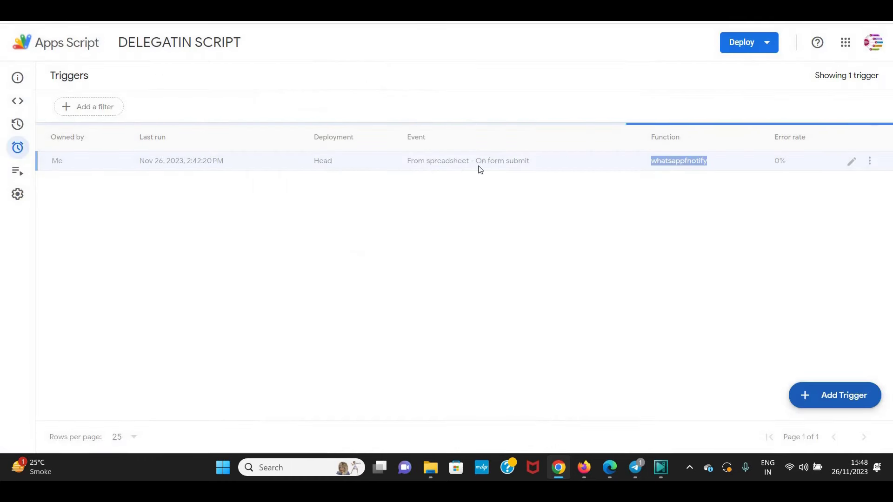
Point out the form-submit whatsappfnotify trigger and the new whatsappfdaily trigger in the list
left_click_drag(474, 181, 526, 181)
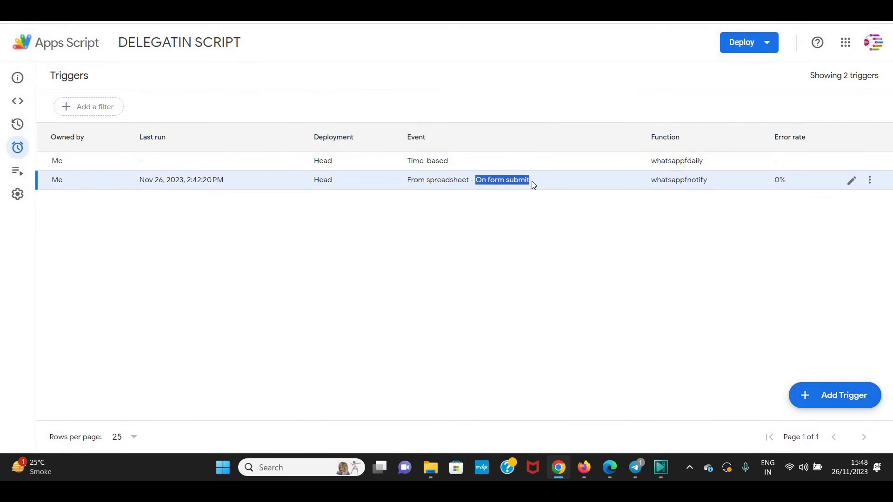
left_click_drag(707, 180, 659, 183)
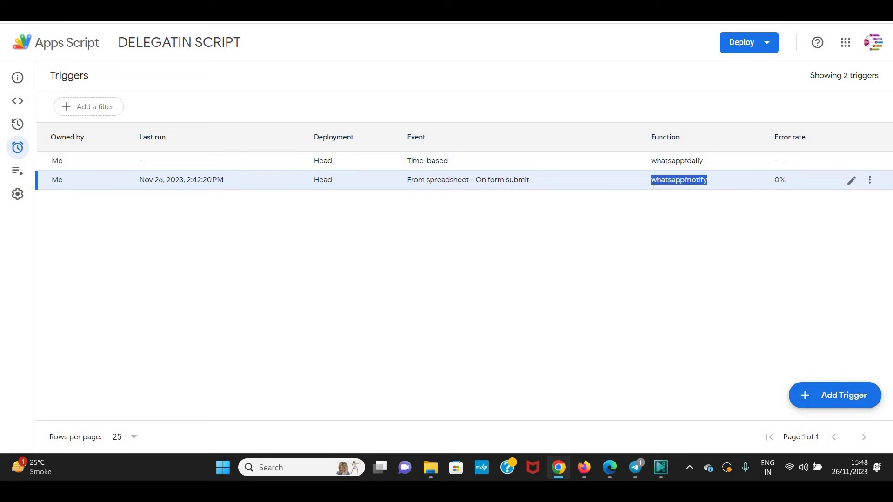
left_click_drag(704, 161, 650, 162)
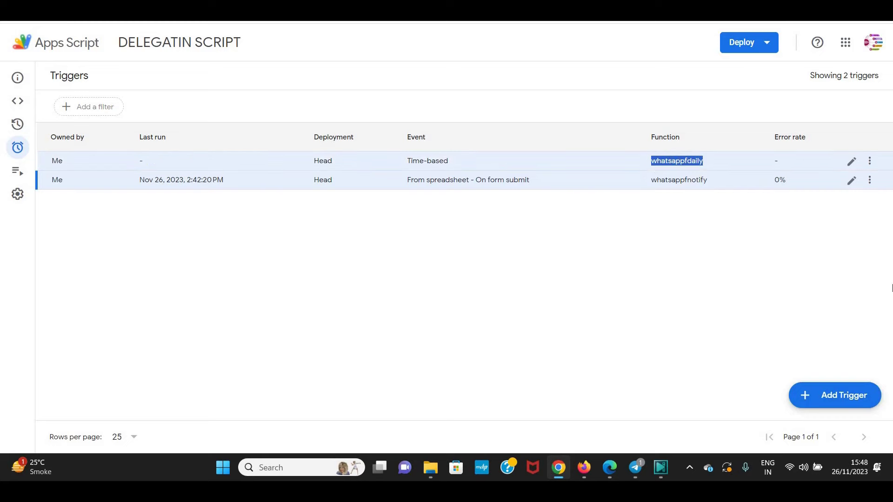
Save a whatsappcomplete trigger firing From spreadsheet on each form submit
left_click(837, 393)
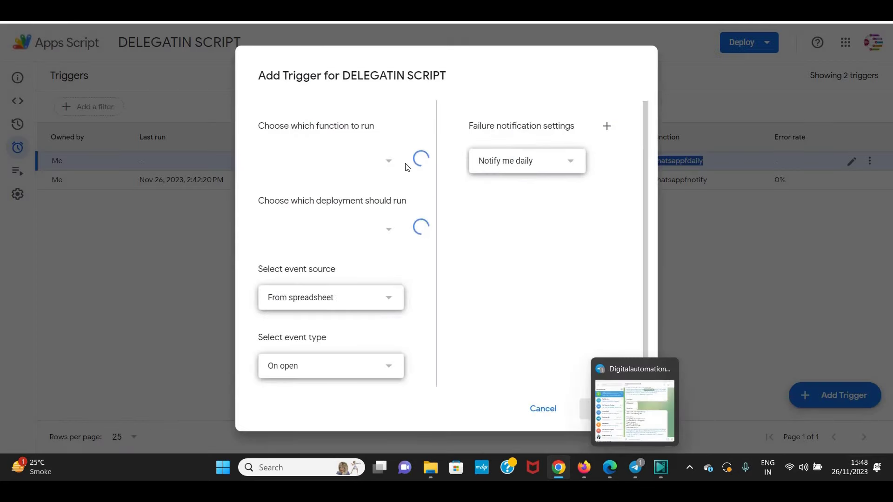
left_click(370, 168)
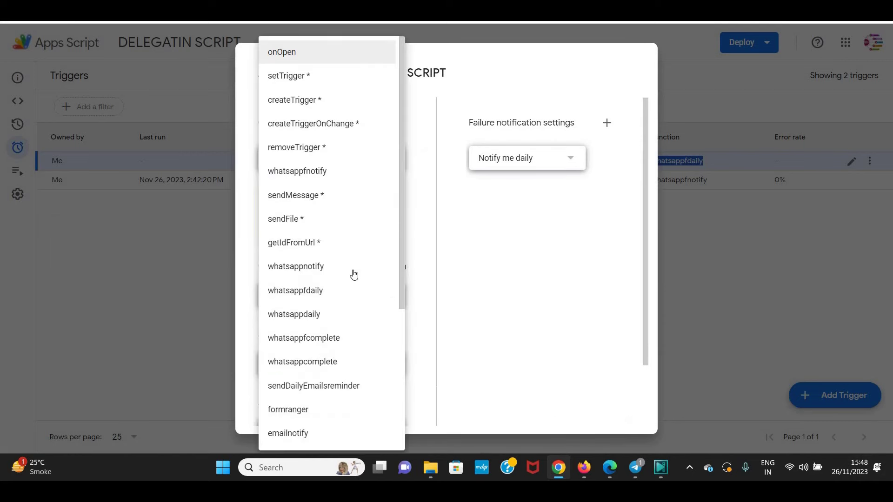
scroll(353, 275, "down", 2)
scroll(355, 273, "down", 2)
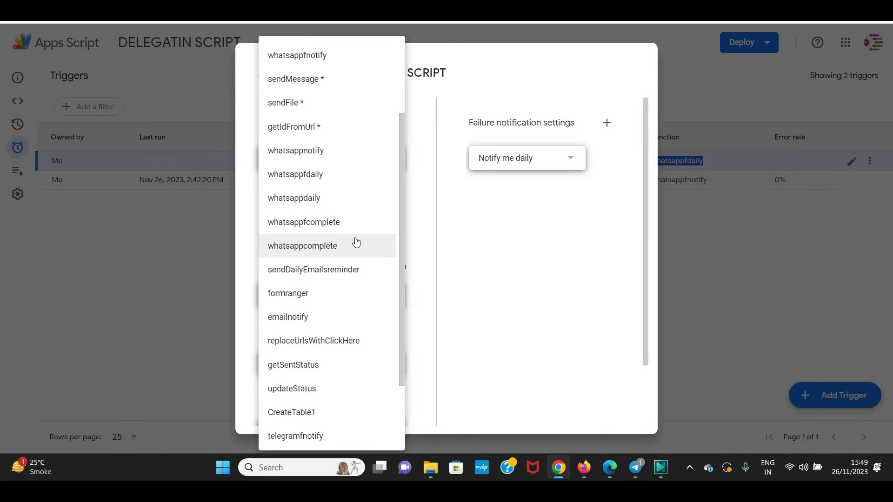
left_click(321, 248)
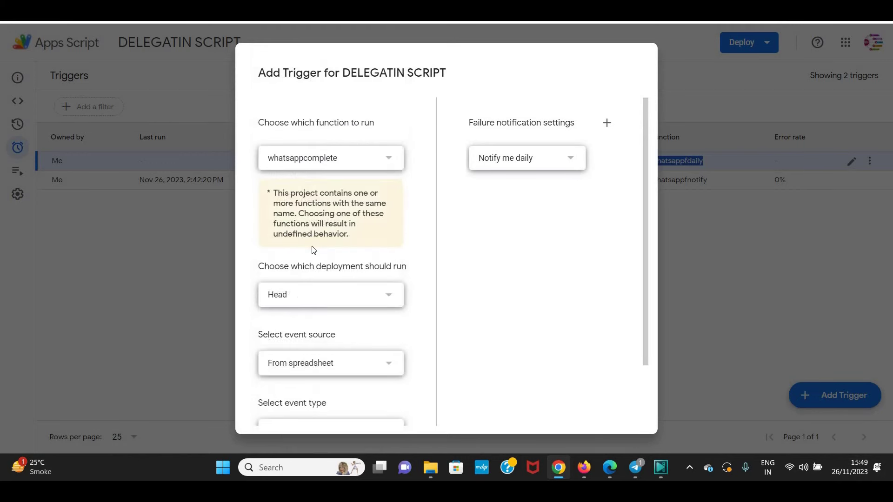
scroll(345, 219, "down", 3)
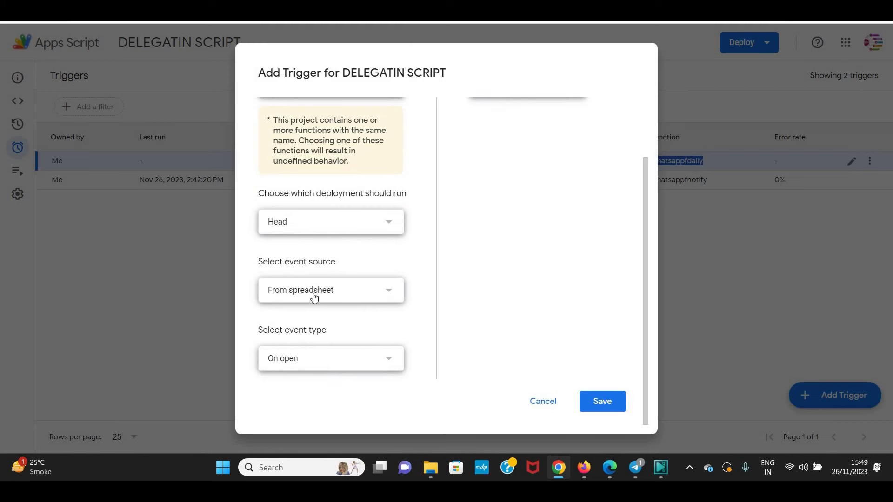
left_click(321, 364)
left_click(299, 424)
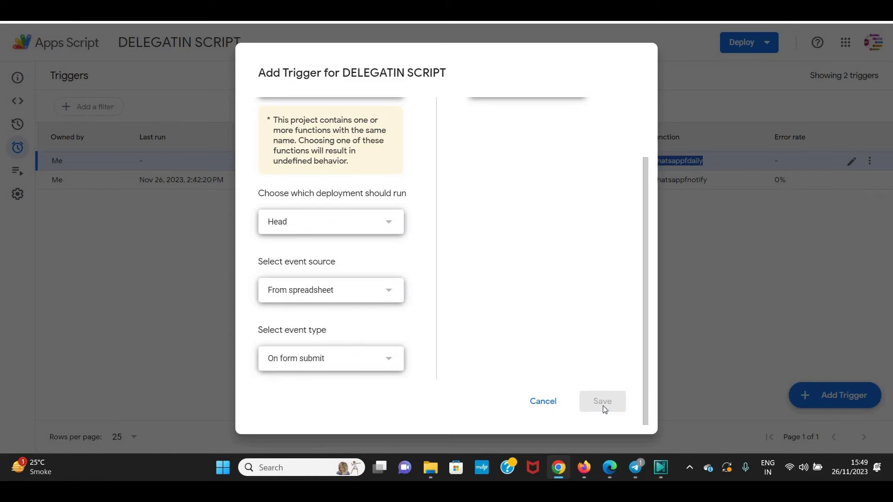
left_click(754, 244)
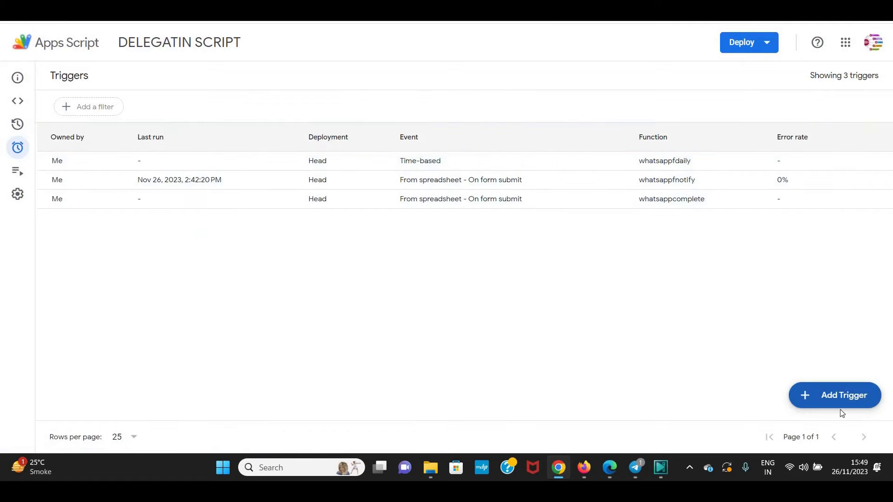
Start a new trigger for the sendDailyEmailsreminder function
left_click(839, 394)
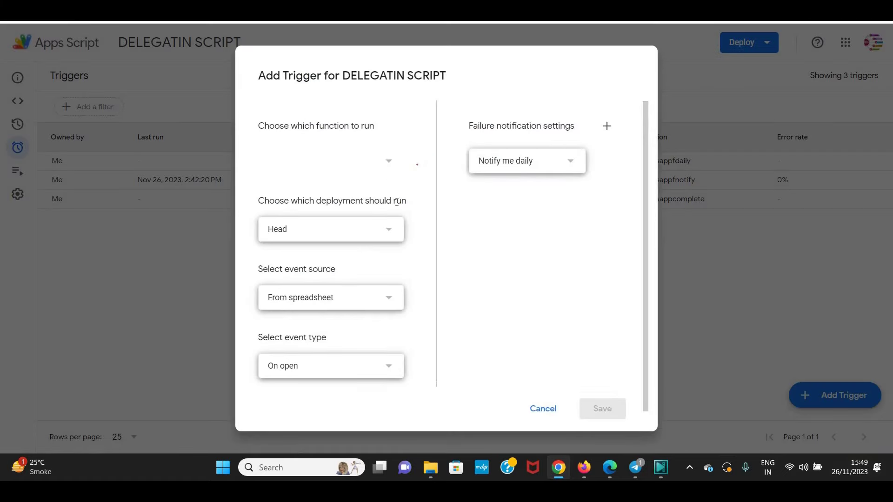
left_click(341, 159)
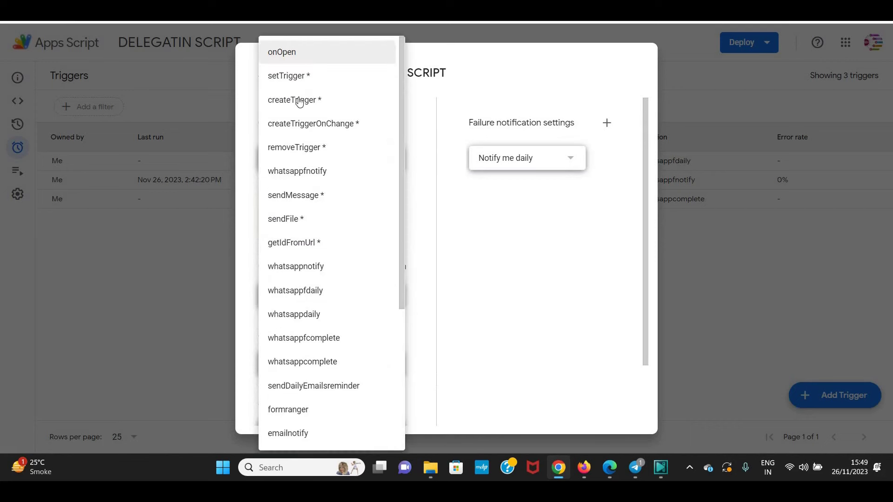
scroll(328, 303, "down", 2)
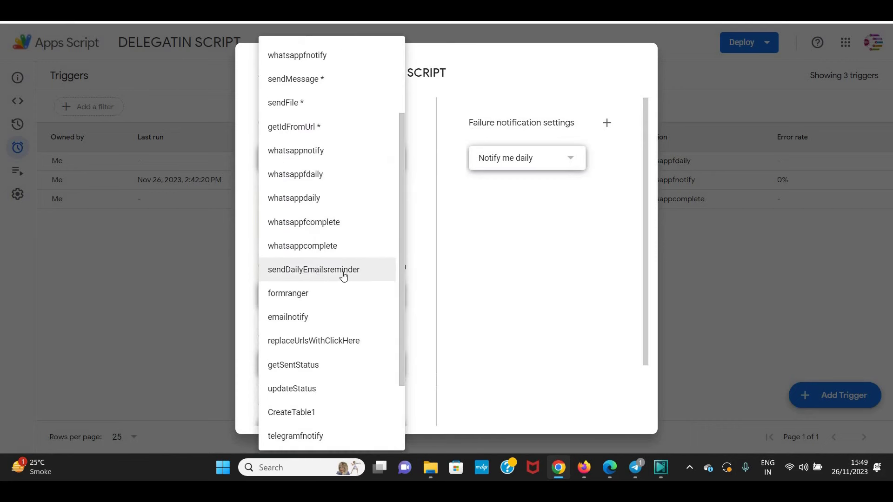
left_click(305, 278)
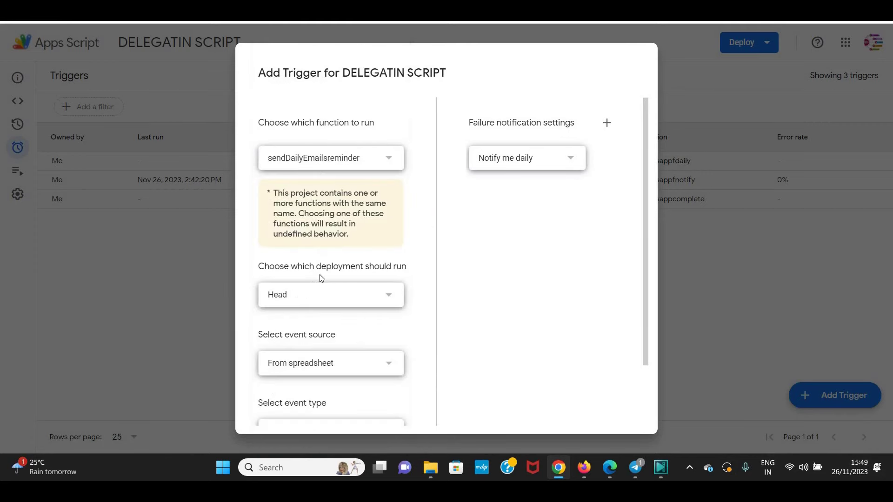
Make it a Time-driven Day timer trigger running between 9am and 10am
scroll(321, 278, "down", 2)
left_click(315, 295)
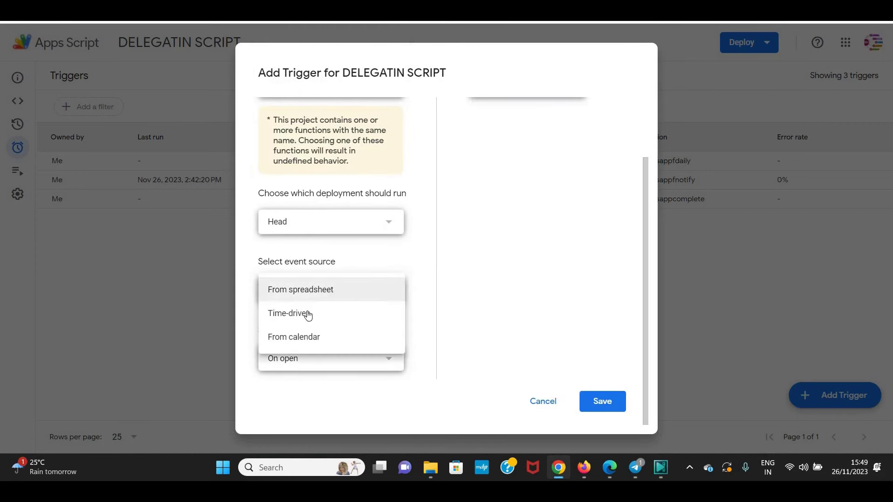
left_click(306, 313)
scroll(322, 296, "down", 2)
left_click(322, 296)
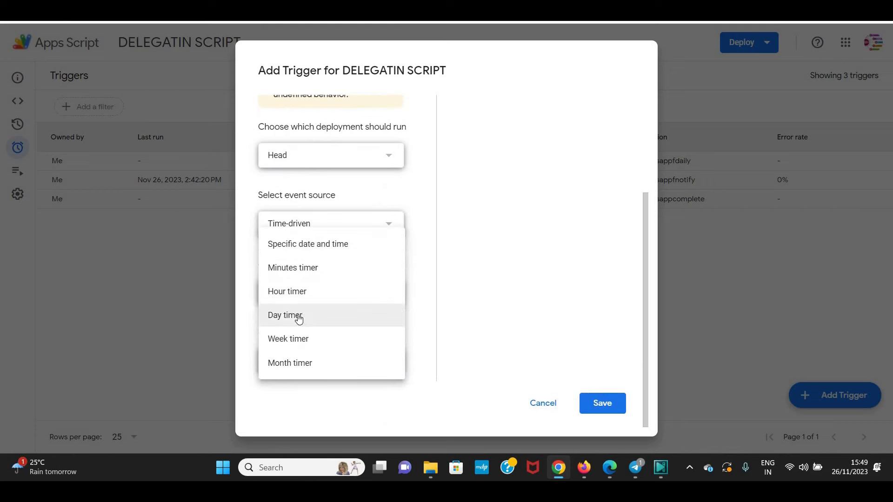
left_click(320, 317)
left_click(327, 348)
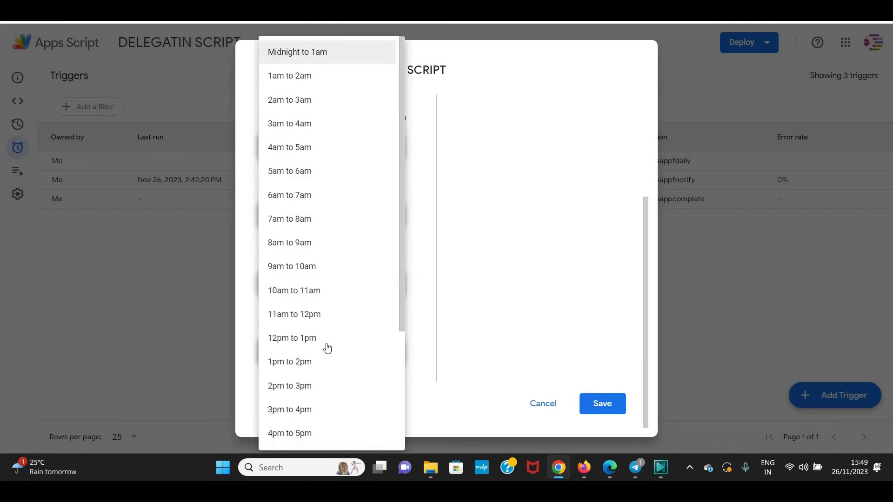
left_click(299, 266)
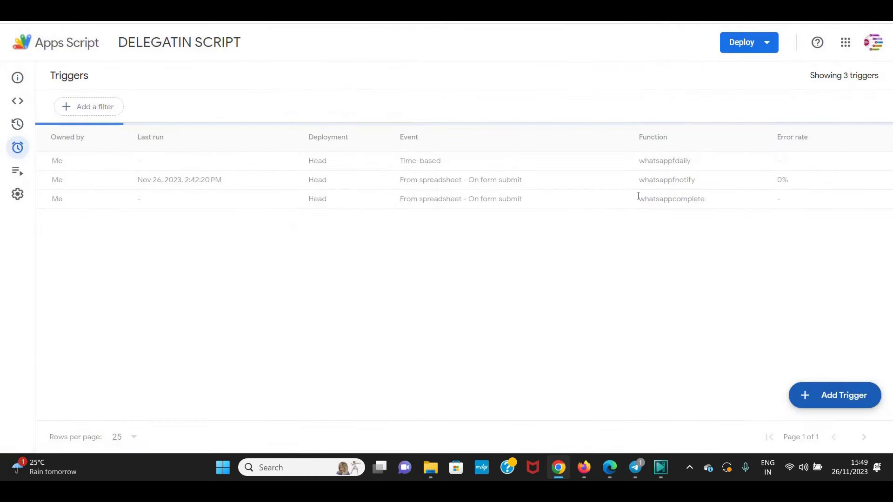
left_click(837, 394)
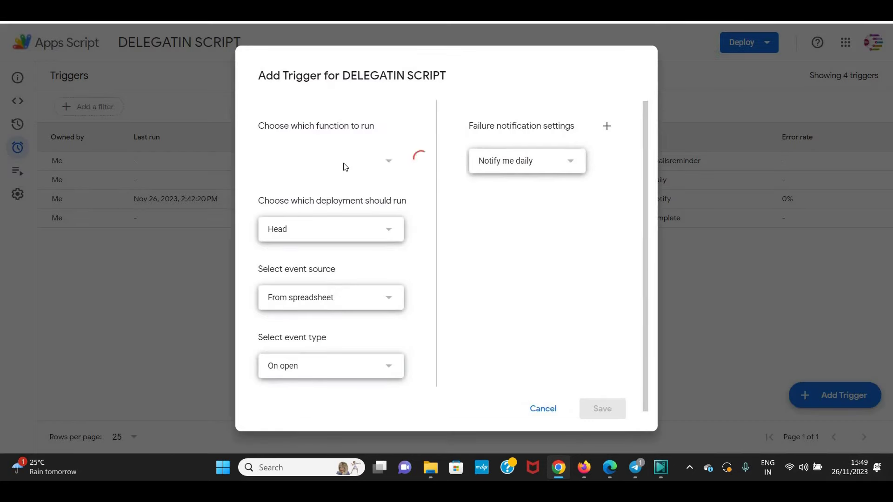
Save an emailnotify trigger firing From spreadsheet On form submit
left_click(359, 163)
scroll(329, 307, "down", 2)
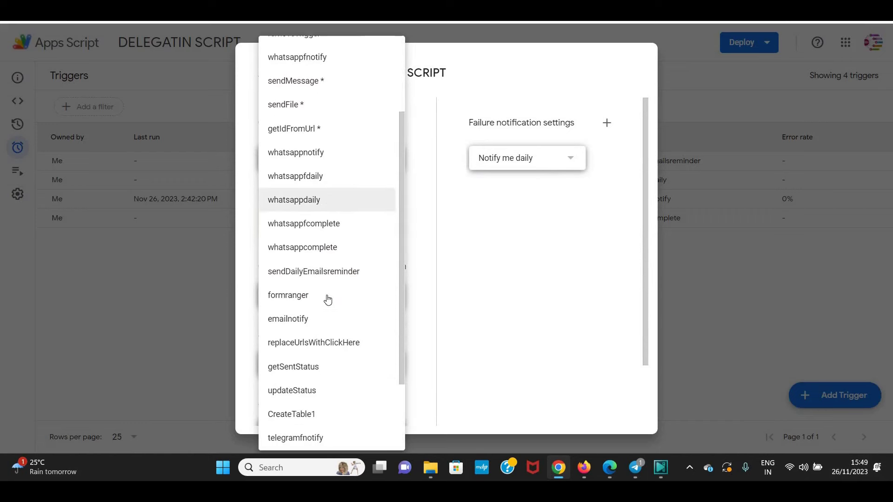
scroll(320, 354, "down", 1)
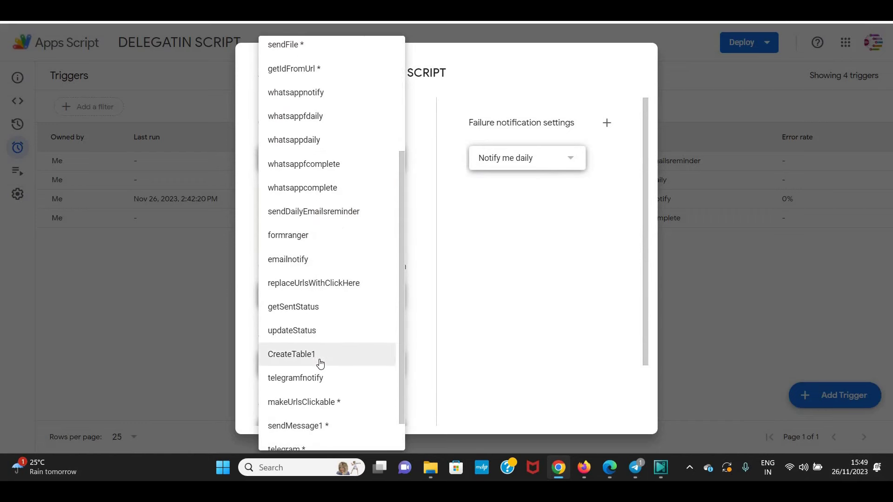
scroll(333, 421, "up", 2)
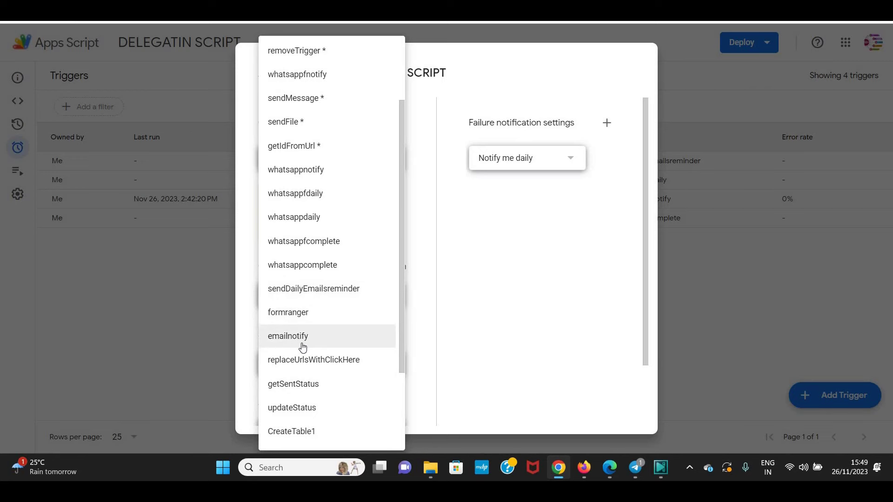
left_click(303, 347)
scroll(281, 304, "down", 2)
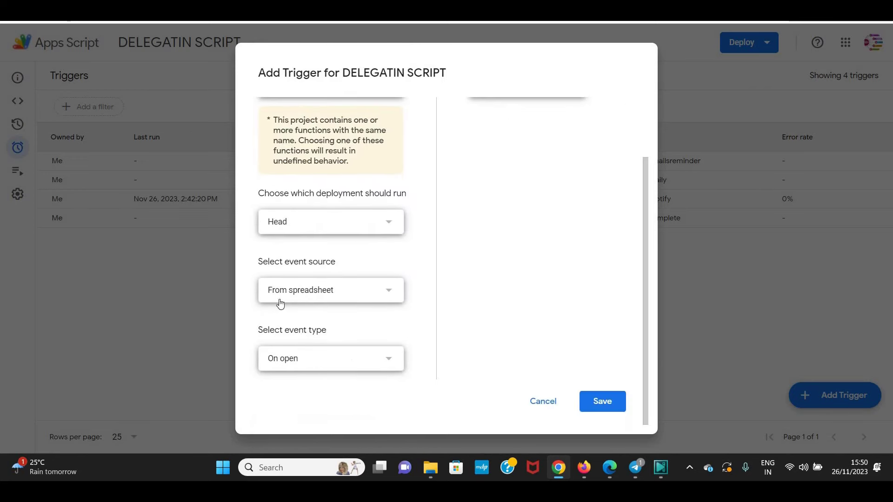
left_click(325, 367)
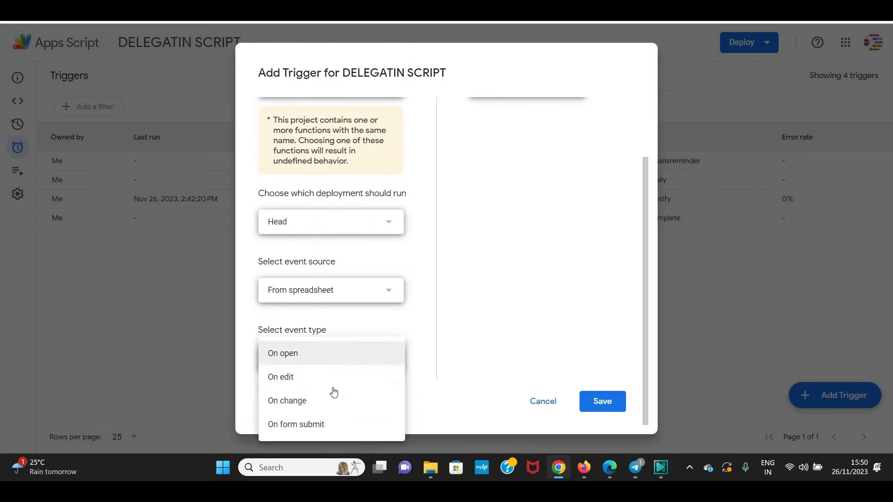
left_click(309, 426)
left_click(606, 406)
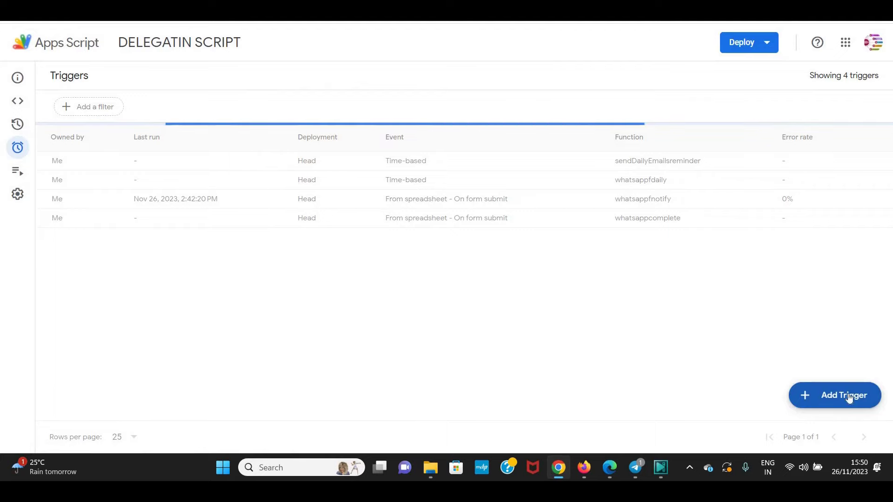
Save a telegramfnotify trigger firing From spreadsheet On form submit
left_click(848, 397)
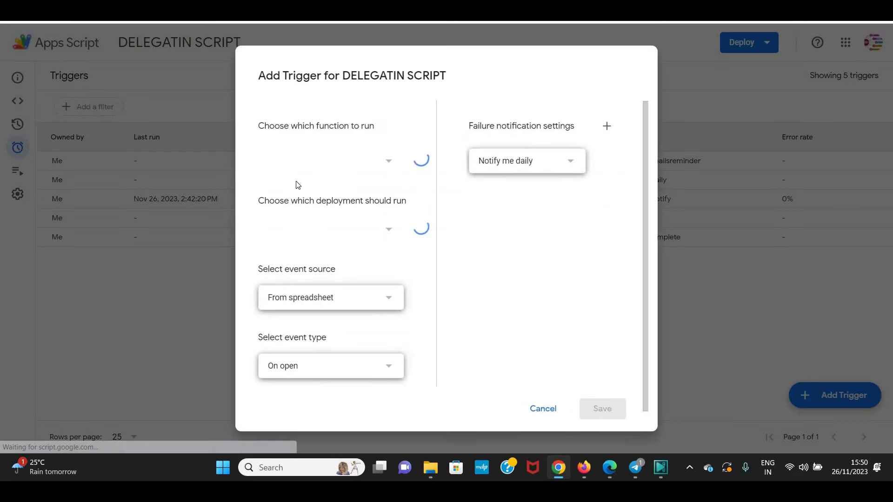
left_click(365, 164)
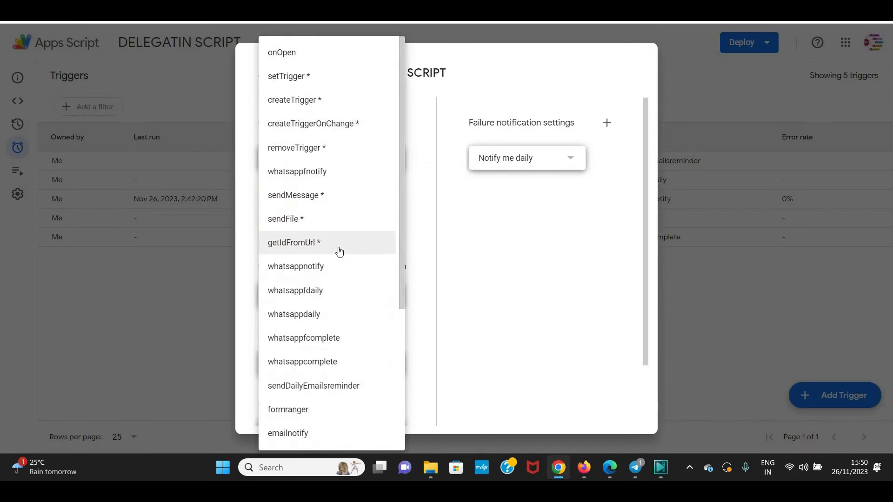
scroll(339, 251, "down", 1)
scroll(339, 251, "down", 3)
scroll(340, 251, "down", 1)
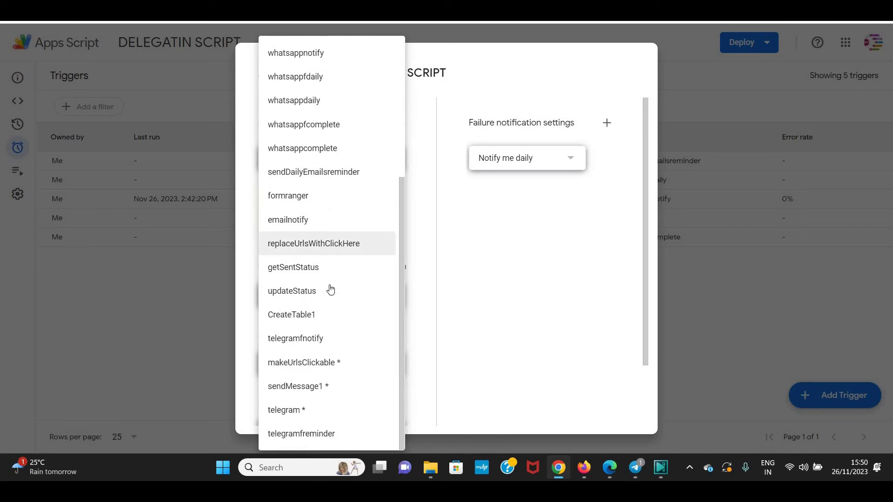
left_click(311, 347)
scroll(334, 302, "down", 1)
scroll(321, 304, "down", 1)
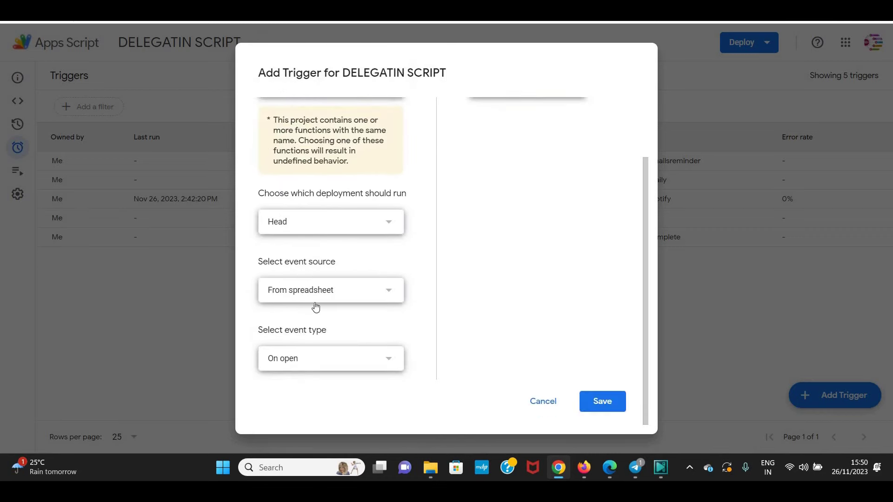
left_click(314, 358)
left_click(303, 429)
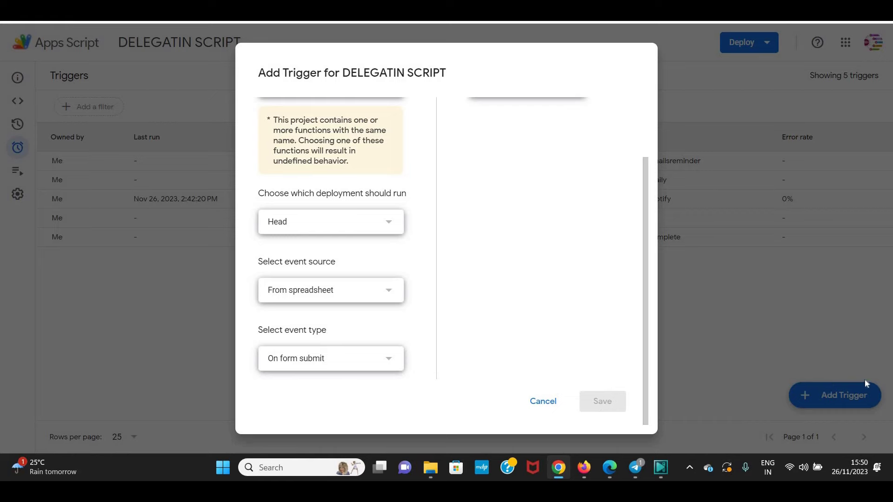
left_click(820, 392)
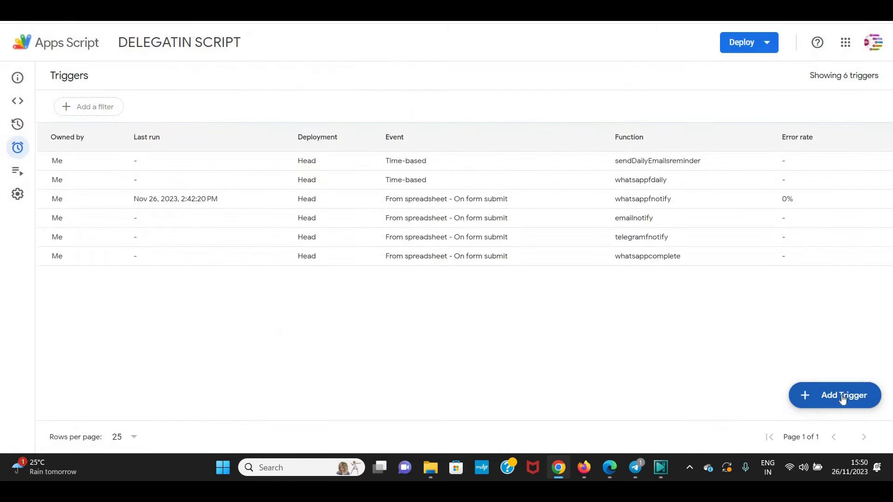
Start another new trigger and bring up its list of functions
left_click(839, 398)
left_click(350, 163)
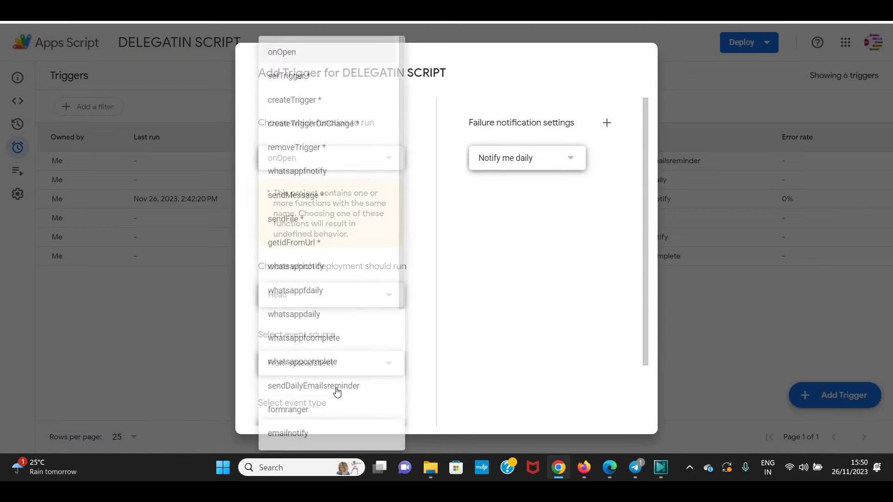
scroll(335, 391, "down", 5)
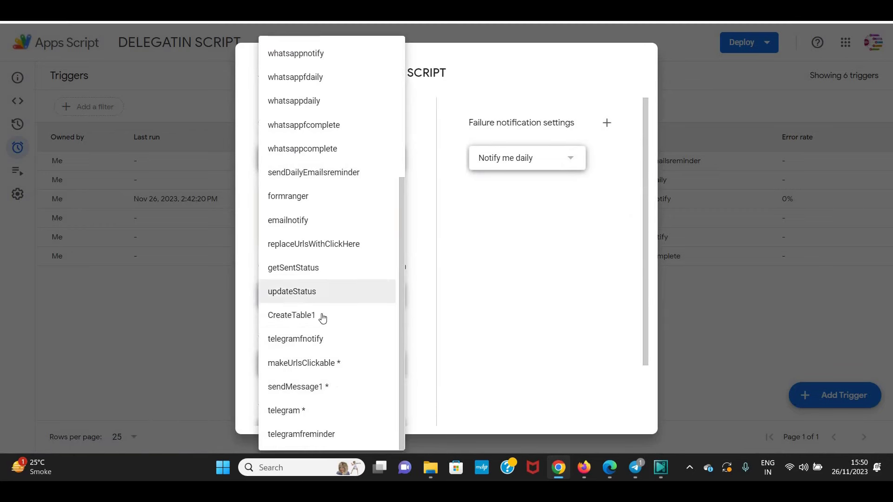
Save telegramfreminder as a Time-driven Day timer trigger running 9am to 10am
left_click(312, 435)
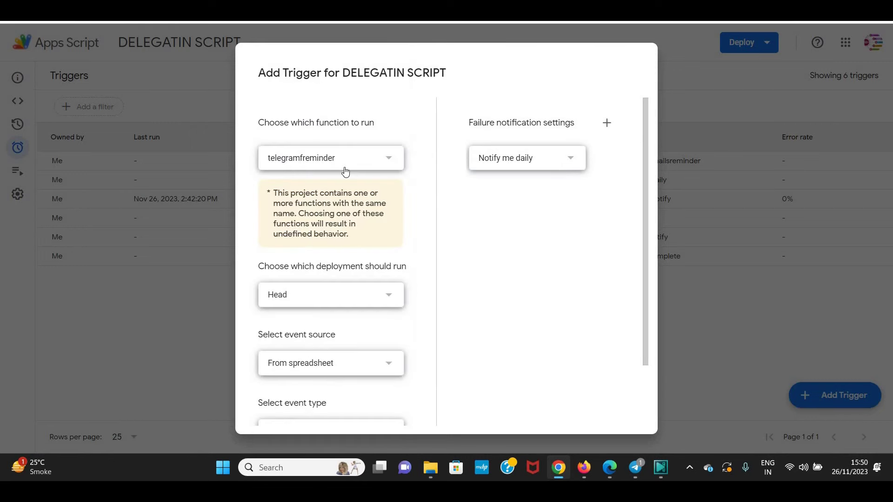
scroll(378, 350, "down", 3)
left_click(371, 293)
left_click(294, 313)
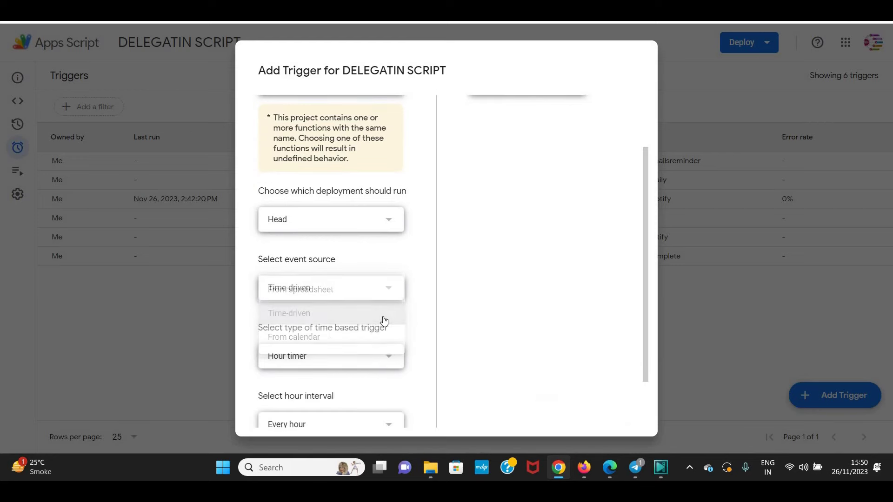
left_click(287, 349)
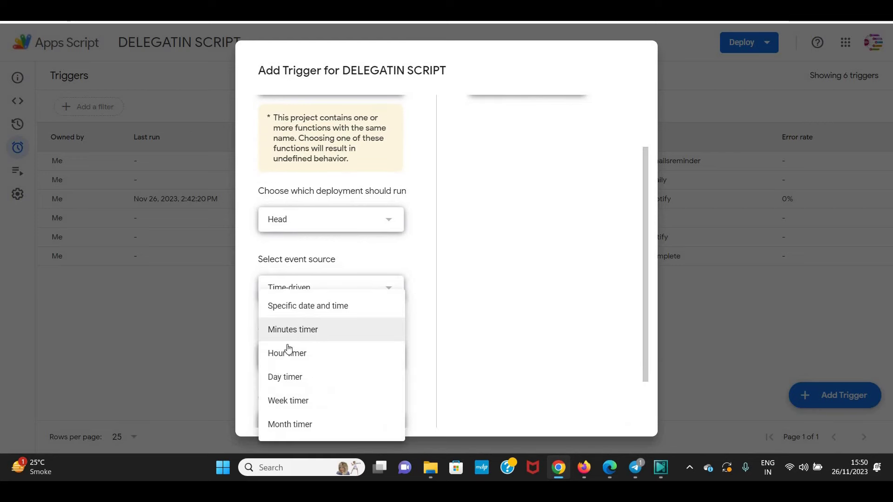
left_click(292, 387)
scroll(372, 325, "down", 2)
left_click(314, 354)
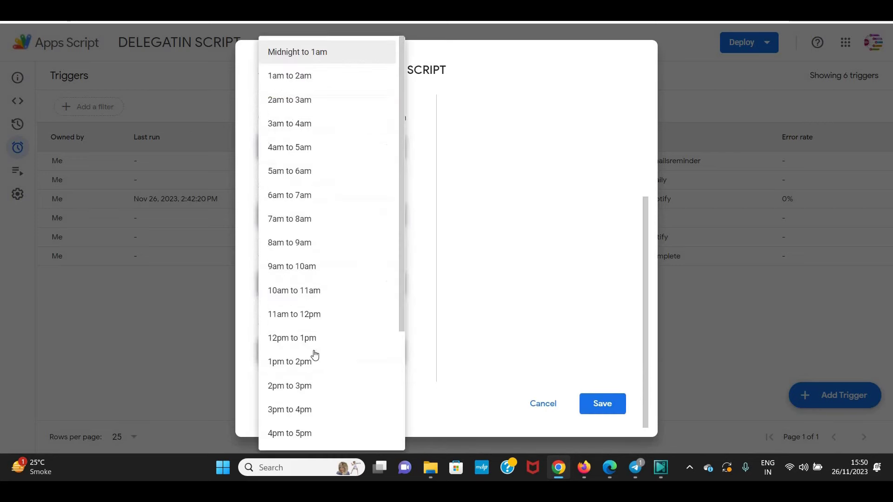
left_click(277, 266)
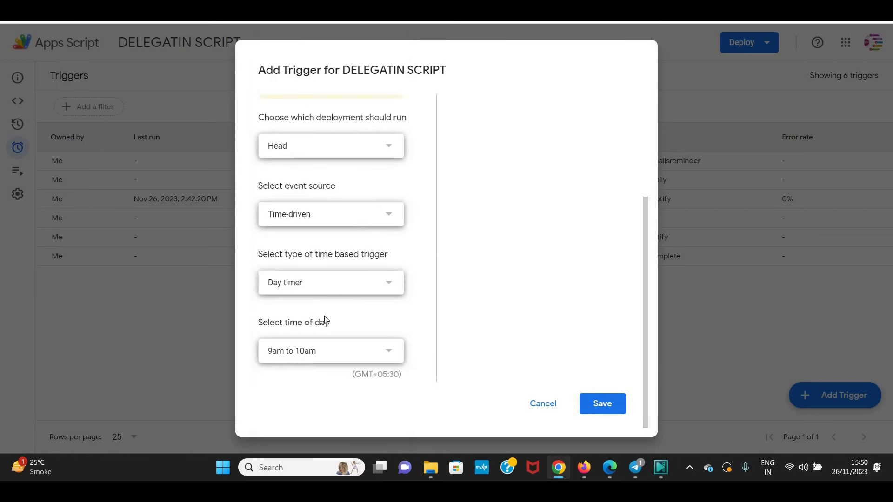
left_click(600, 413)
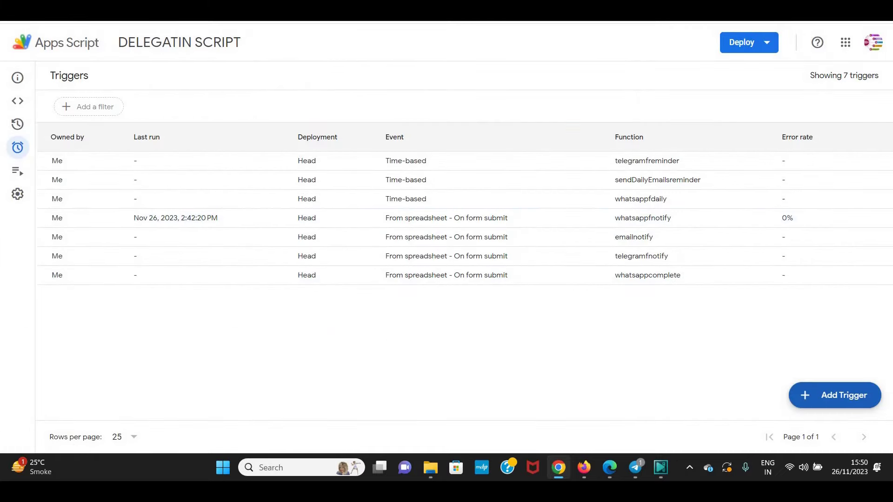
Switch to the Delegation Sheet spreadsheet and navigate the sheet tabs back to Task Given
key("ctrl+Tab")
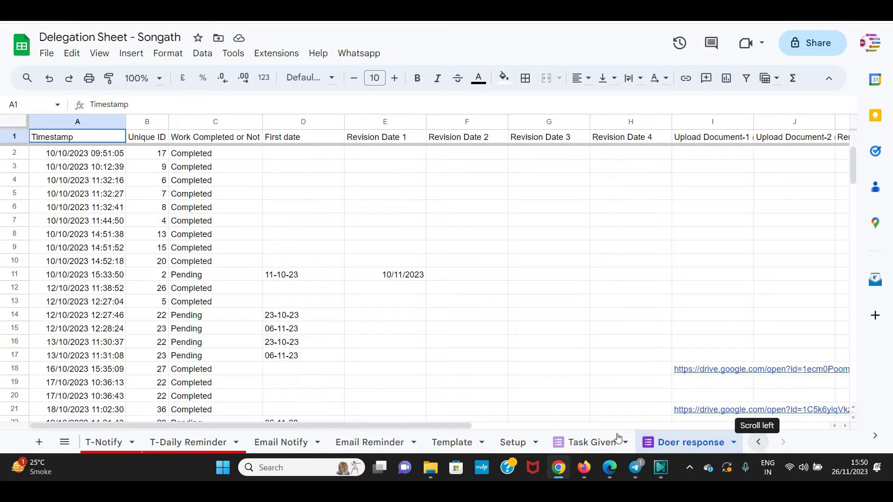
left_click(618, 441)
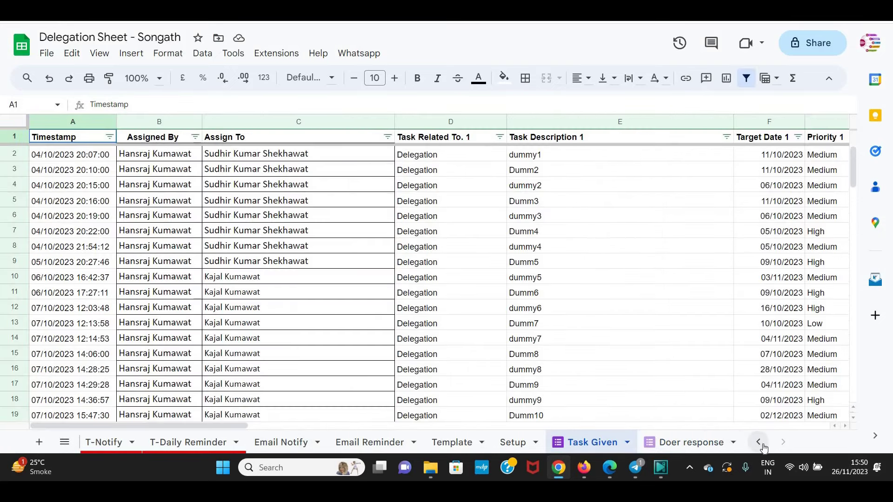
left_click(764, 448)
left_click(153, 443)
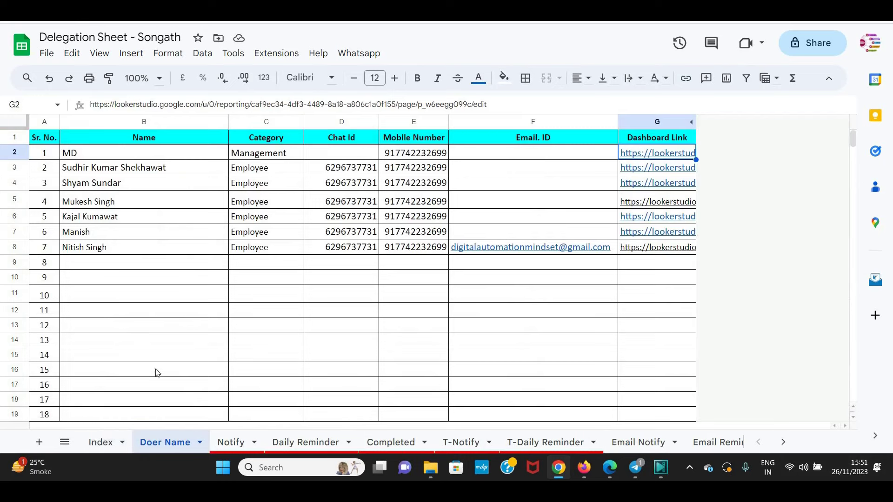
left_click(779, 443)
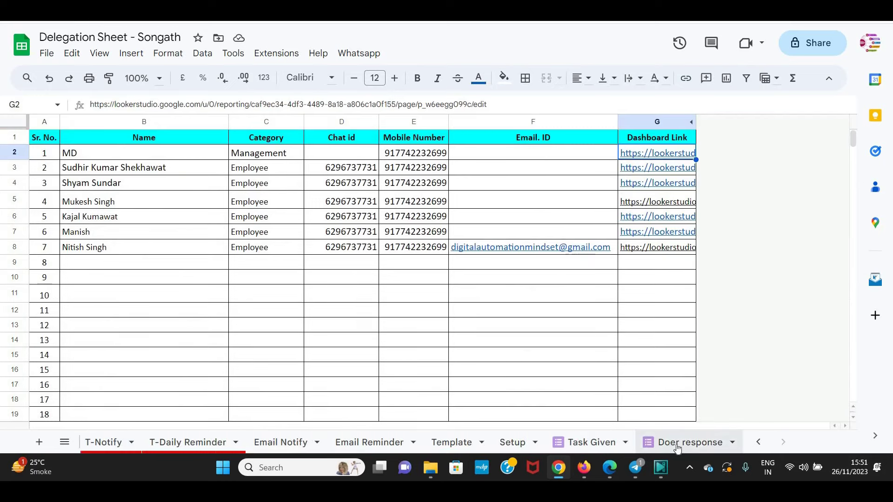
left_click(604, 444)
left_click(276, 54)
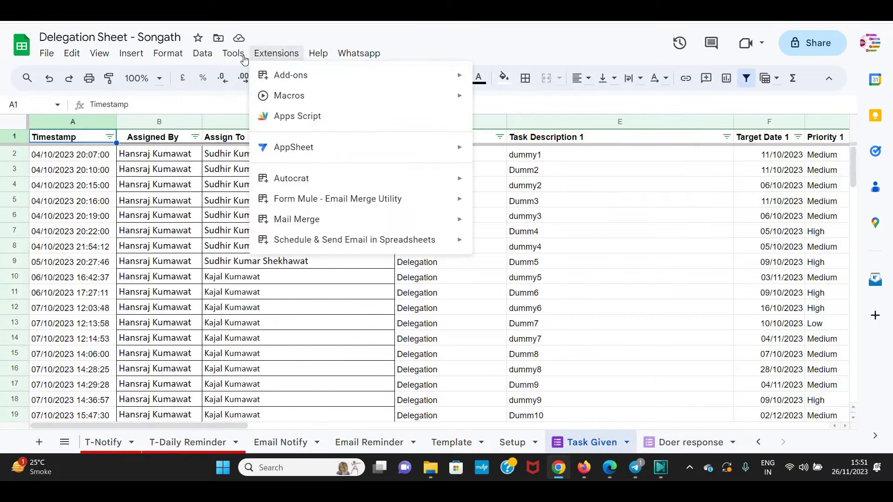
Open the linked form and delete four Assign To options, leaving two names
mouse_move(233, 53)
left_click(457, 97)
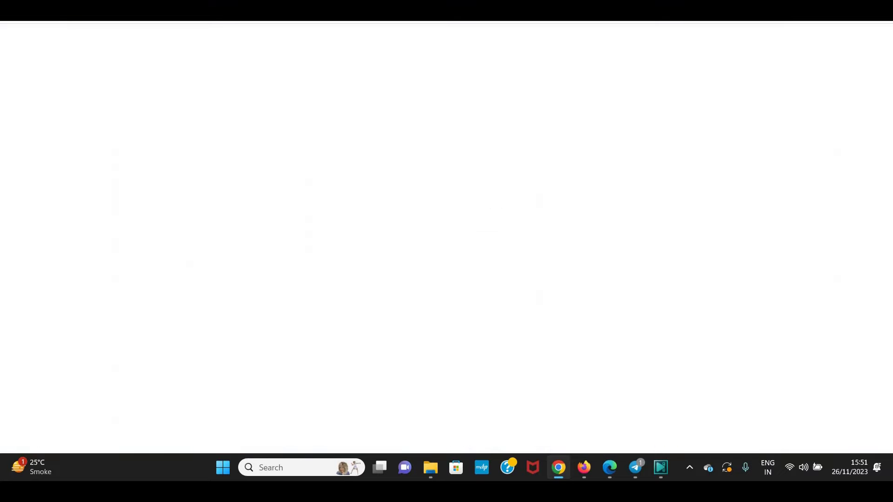
scroll(308, 277, "down", 1)
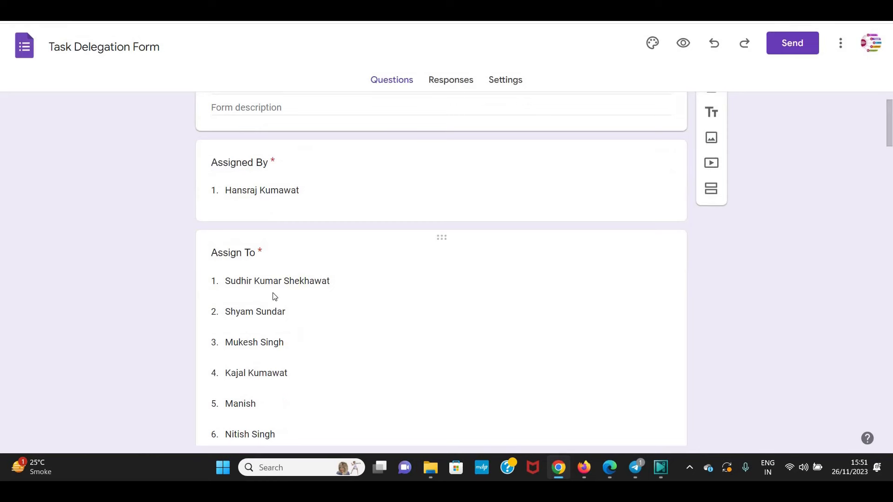
scroll(263, 302, "down", 2)
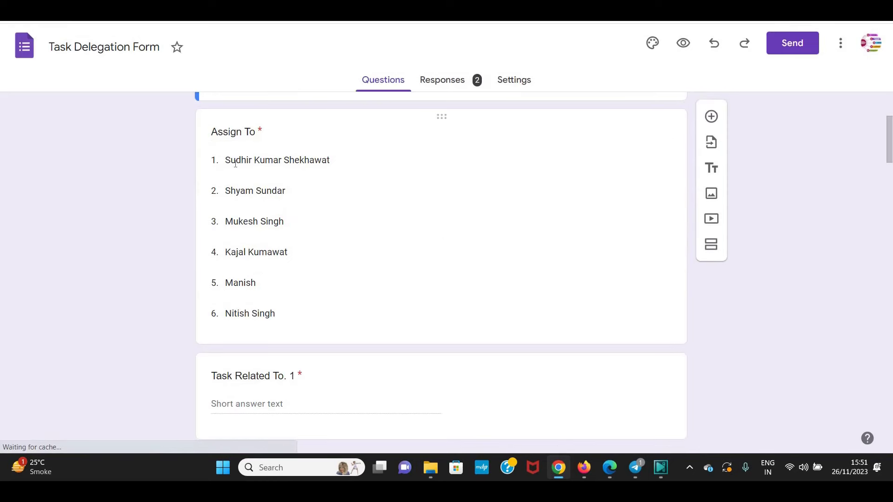
left_click(348, 159)
left_click(656, 181)
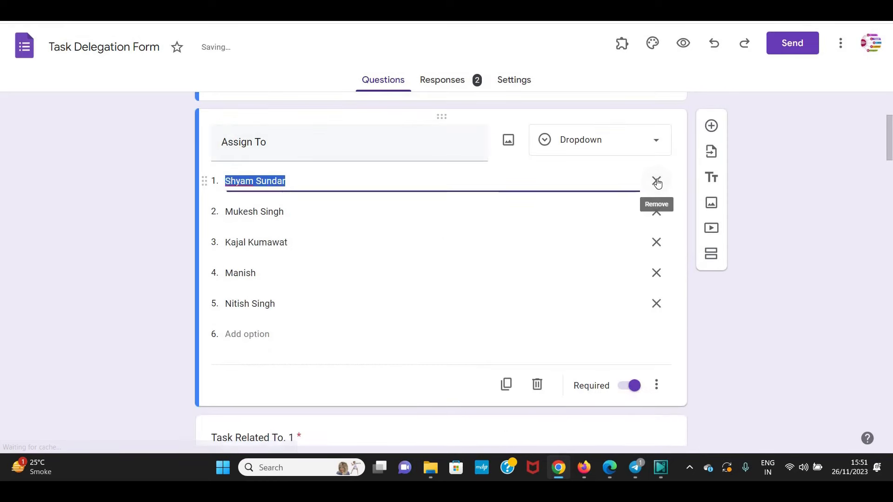
left_click(656, 181)
left_click(656, 181)
left_click(657, 180)
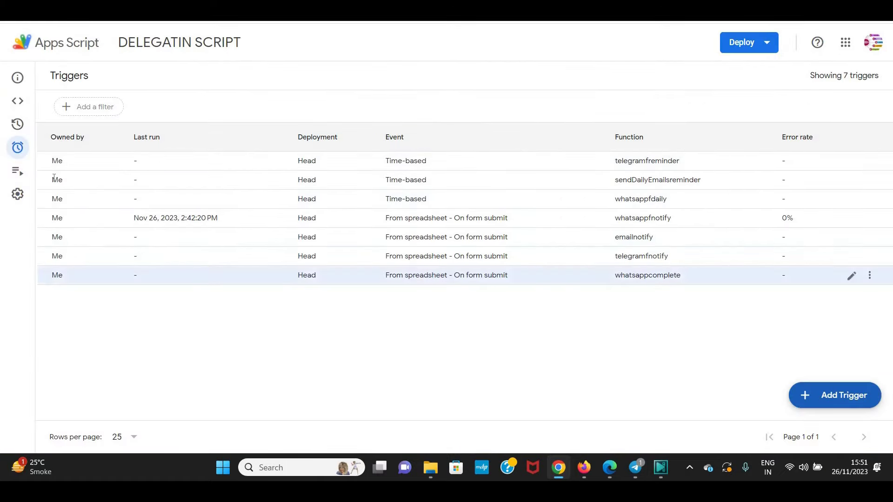
Return to the Triggers page and start a new trigger for formranger
left_click(19, 107)
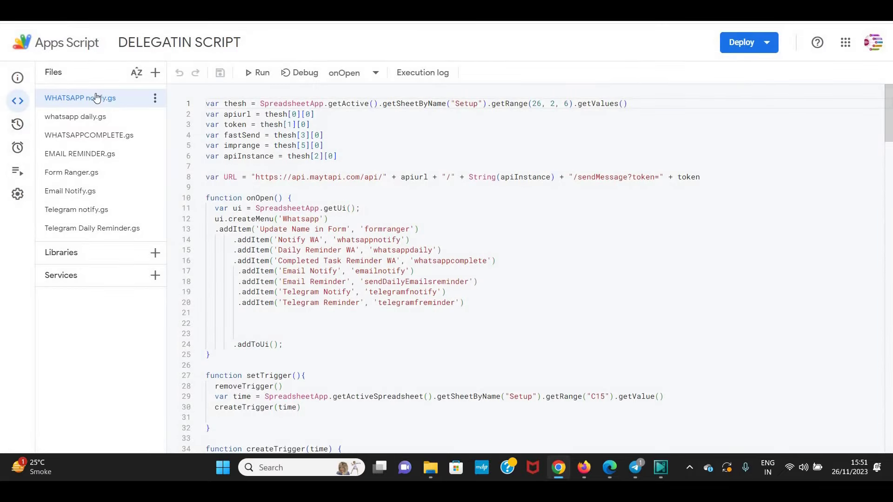
left_click(18, 147)
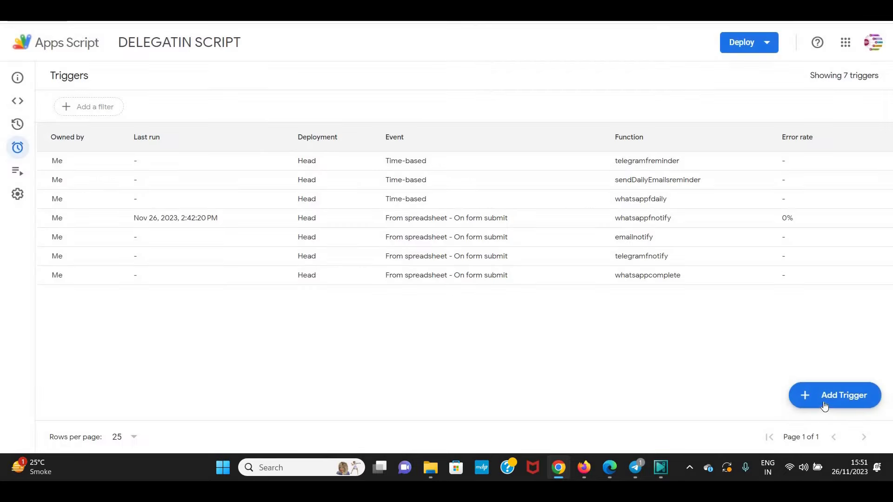
left_click(830, 396)
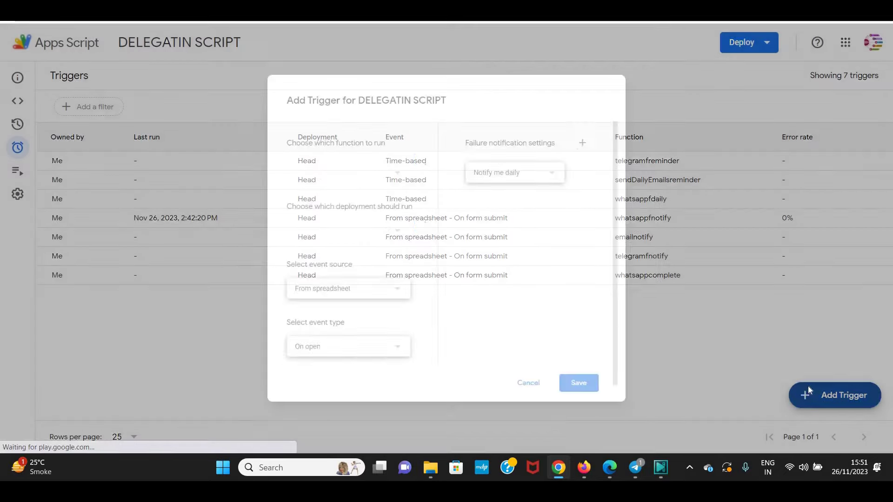
left_click(358, 162)
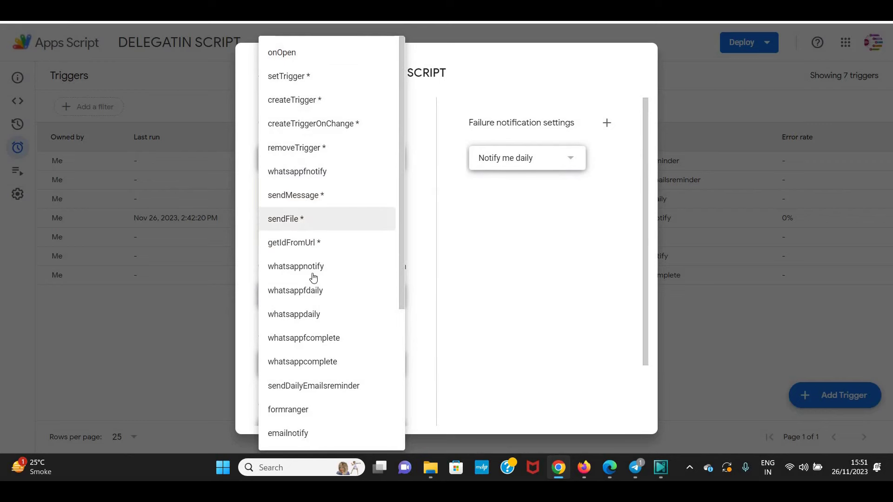
scroll(297, 323, "down", 3)
left_click(292, 298)
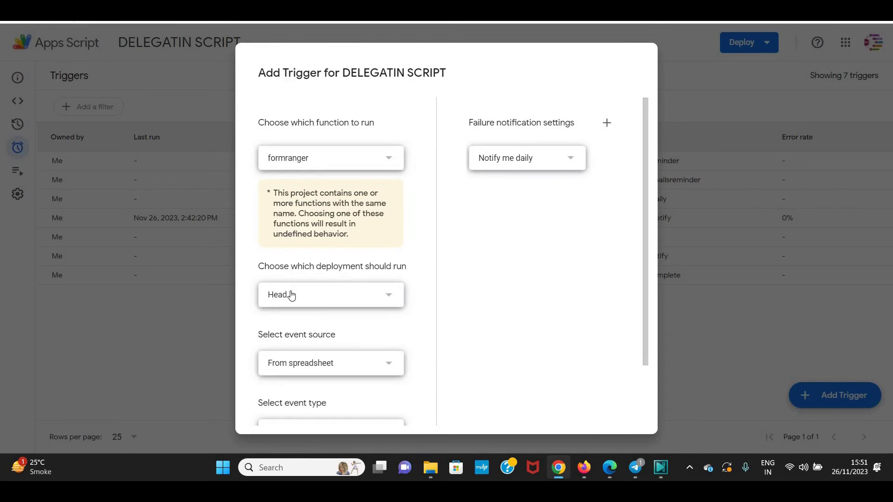
Make it a Time-driven Minutes timer running every 5 minutes and save
scroll(377, 311, "down", 2)
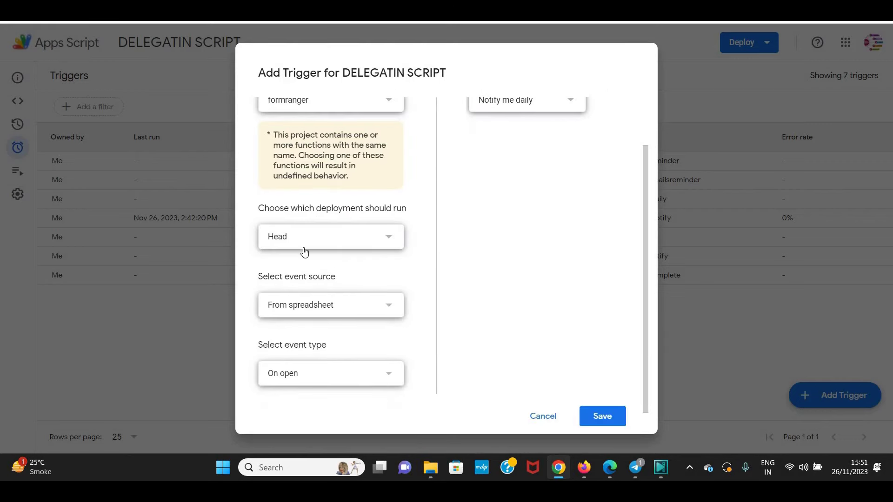
left_click(305, 321)
left_click(295, 328)
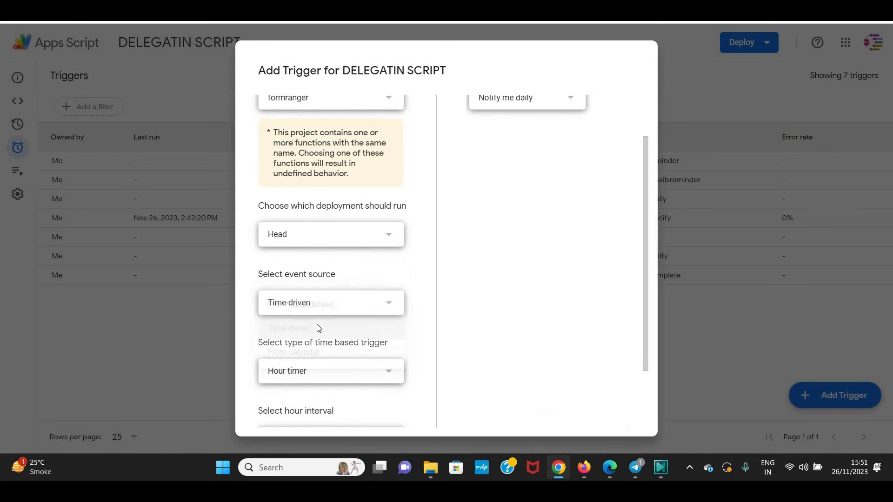
scroll(307, 312, "down", 2)
left_click(297, 298)
left_click(310, 272)
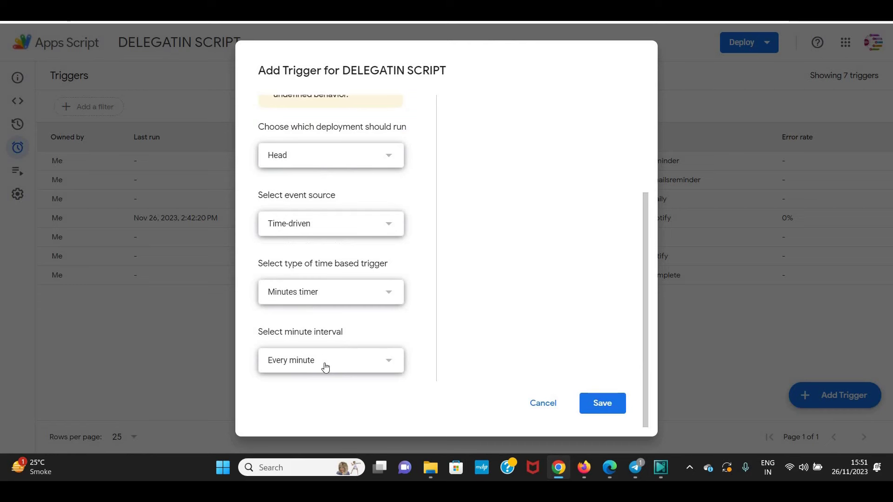
left_click(326, 368)
left_click(295, 353)
left_click(602, 403)
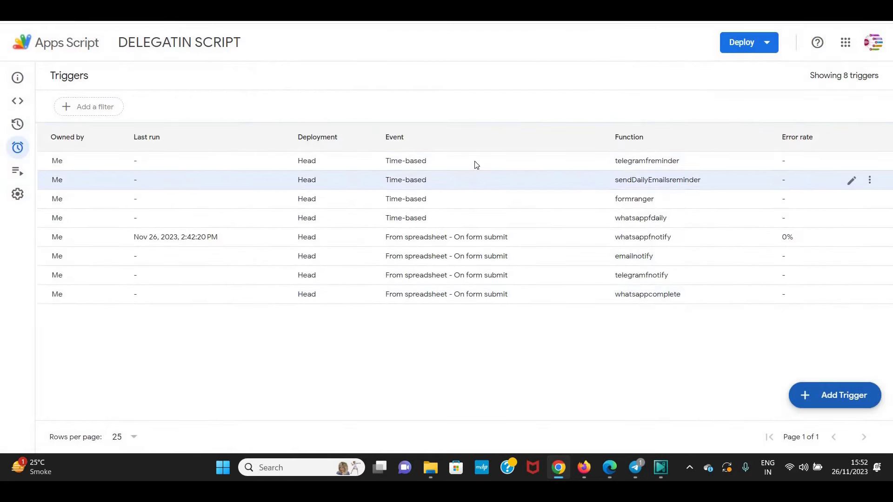
Run Whatsapp > Update Name in Form so the form's assignee names match the sheet
key("ctrl+Tab")
key("ctrl+Tab")
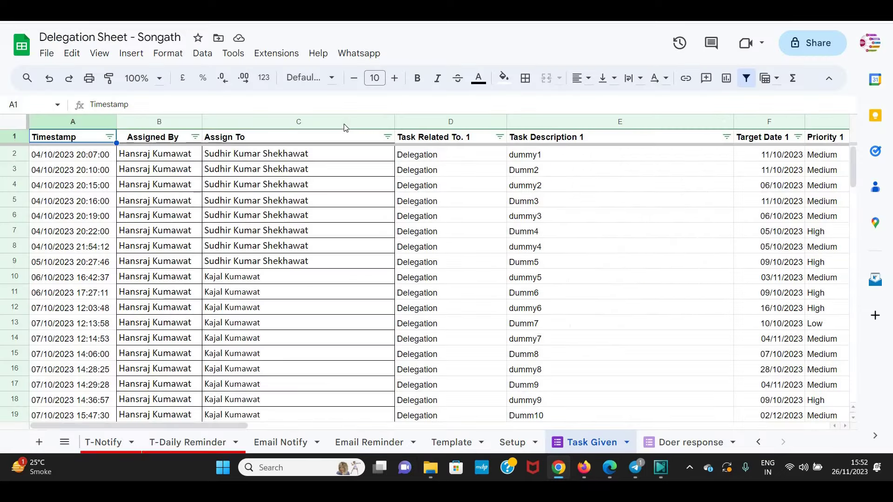
left_click(358, 53)
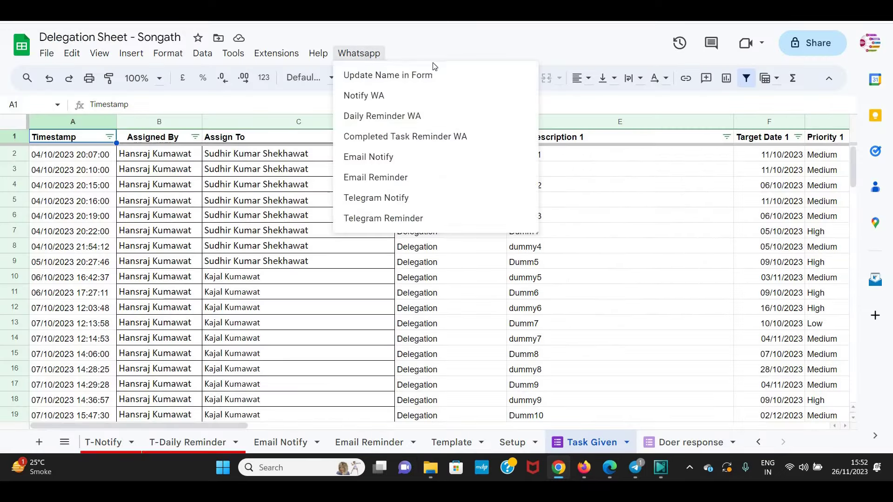
left_click(395, 76)
key("ctrl+shift+Tab")
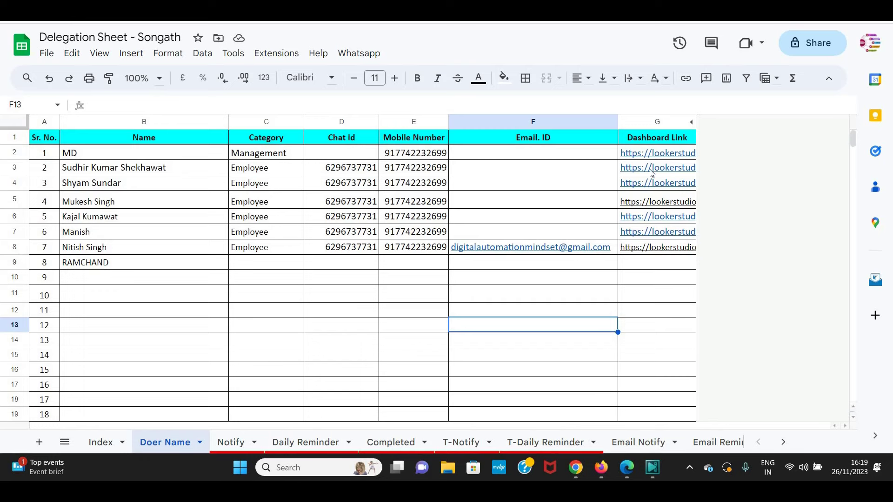
Review dashboard links G3:G8 and the new doer's row B9:G9, which has no link
left_click_drag(651, 173, 655, 247)
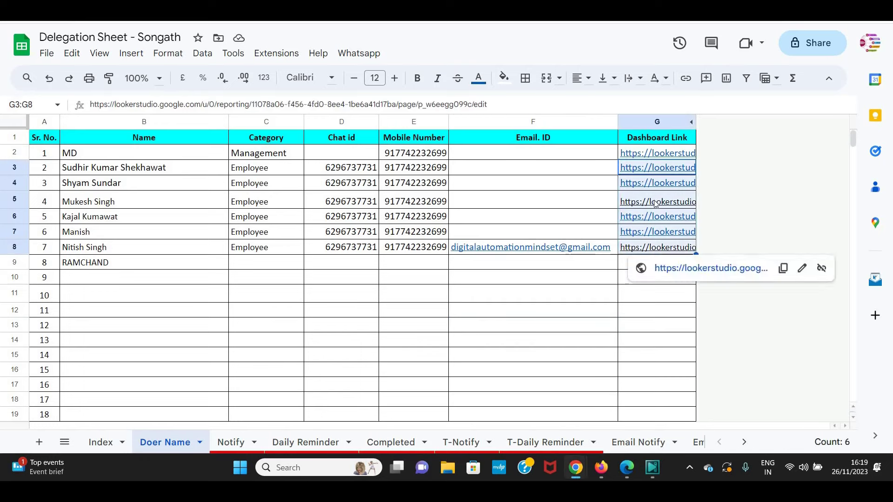
left_click(665, 172)
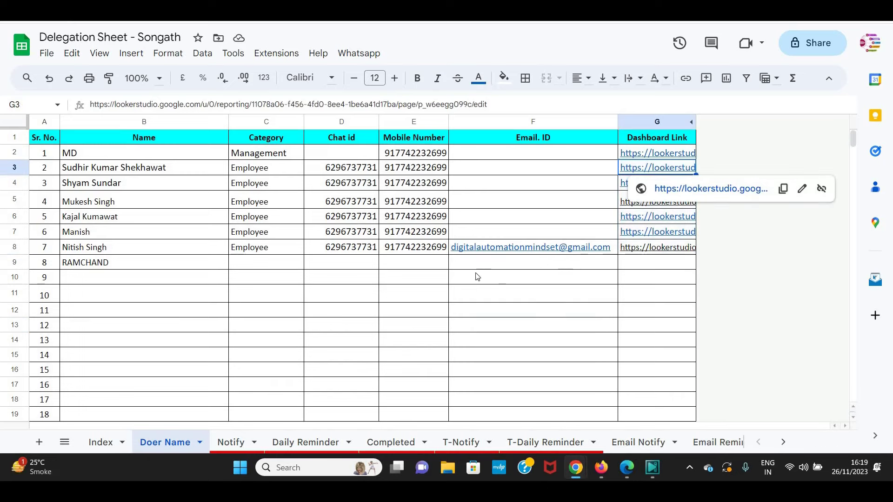
left_click(97, 264)
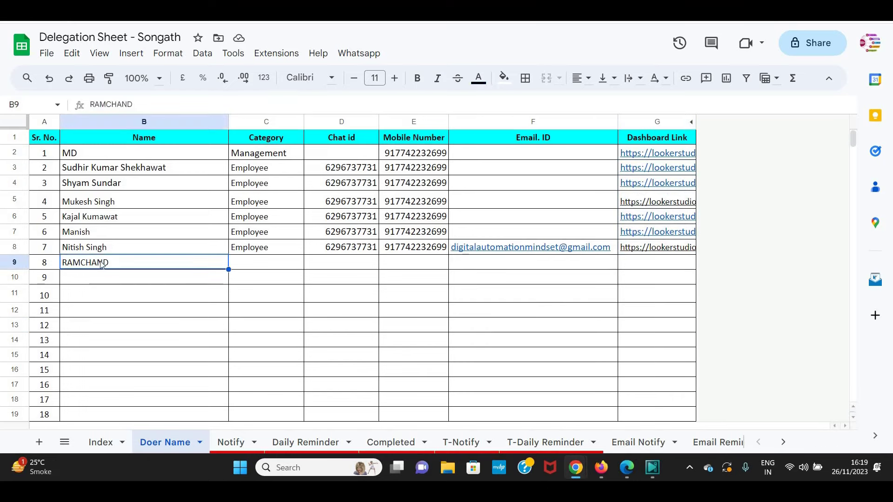
left_click_drag(102, 264, 656, 268)
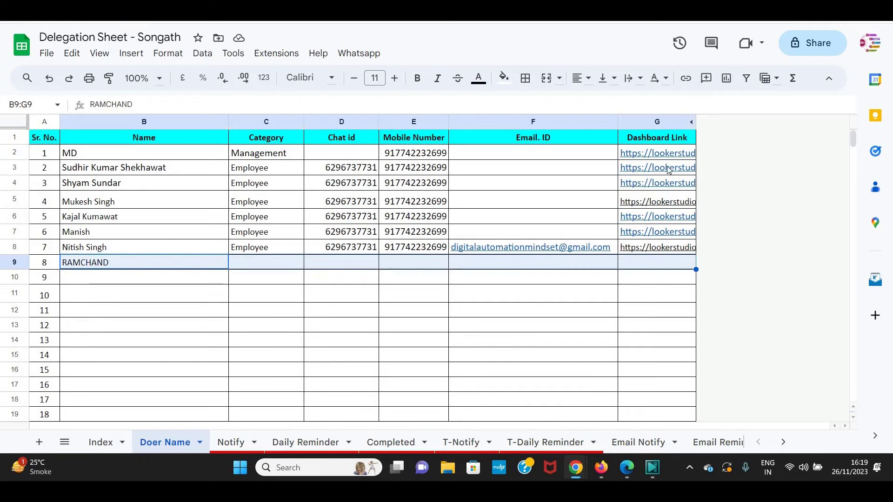
key("ctrl+Tab")
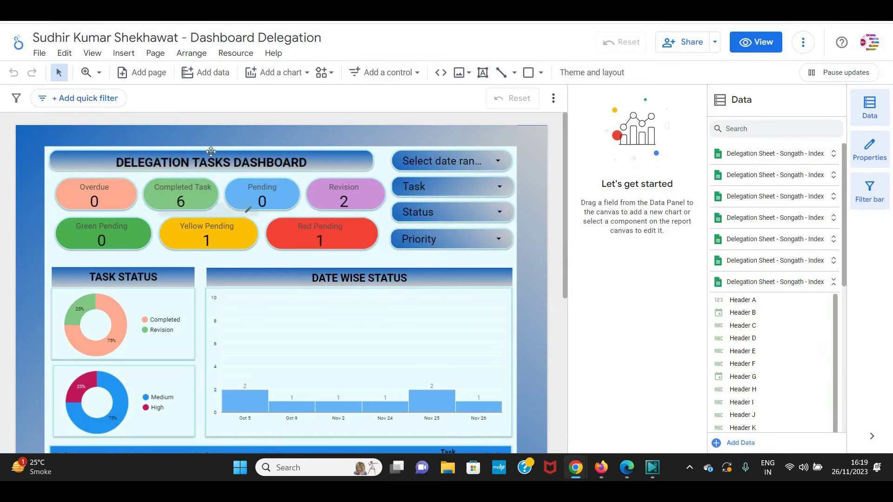
Duplicate the Delegation Tasks dashboard report with Make a copy > Copy report
scroll(474, 278, "down", 3)
scroll(473, 278, "up", 3)
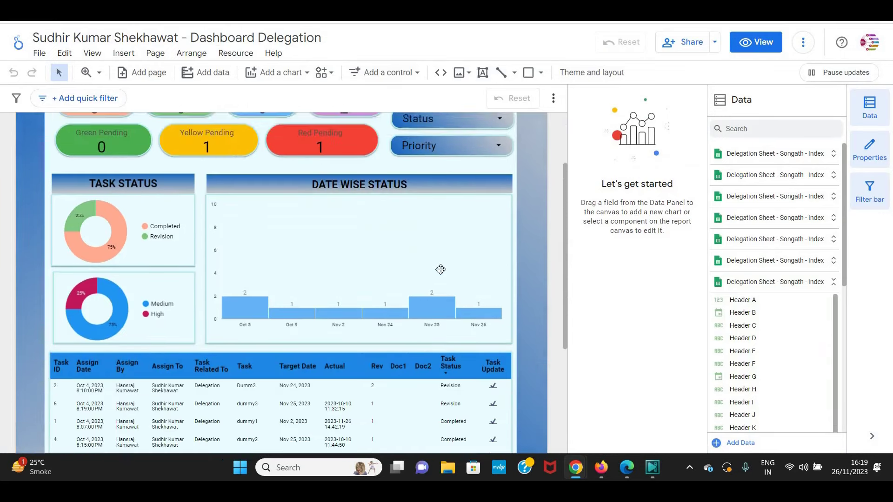
left_click(805, 43)
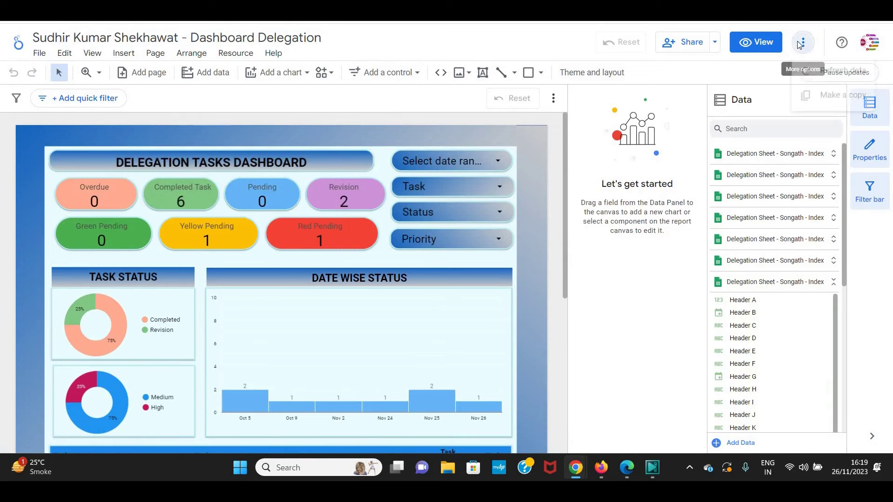
left_click(839, 102)
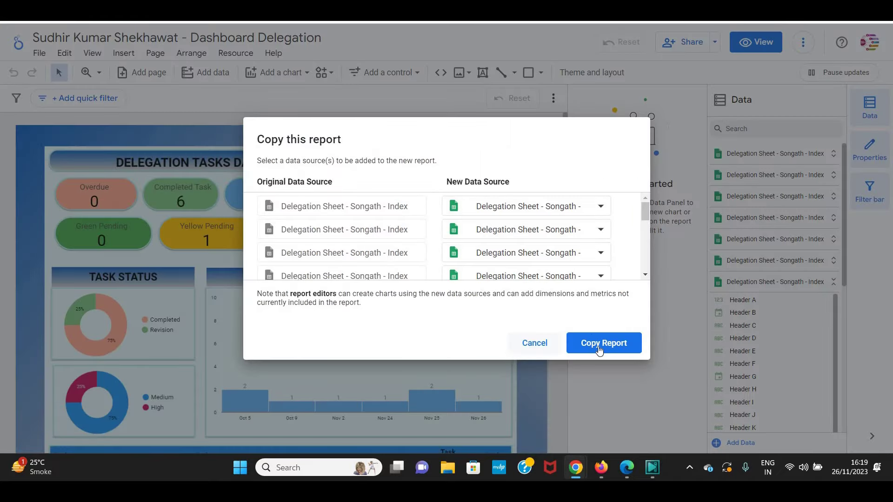
left_click(600, 344)
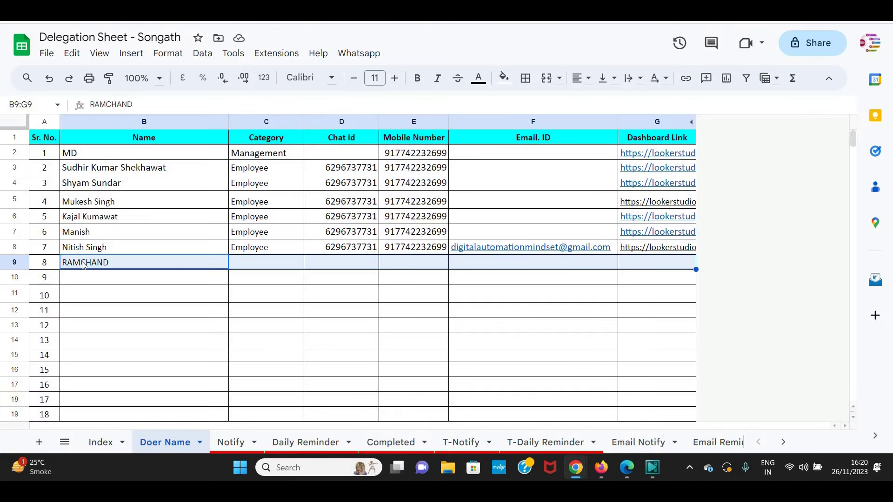
Retitle the copied report with the new doer's name from cell B9, followed by '- Dashboard Delegation'
left_click(84, 264)
double_click(97, 101)
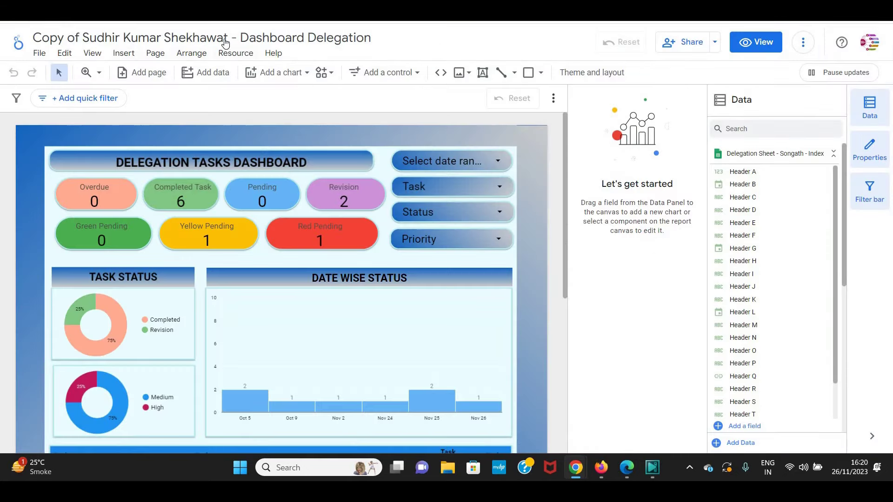
left_click(225, 43)
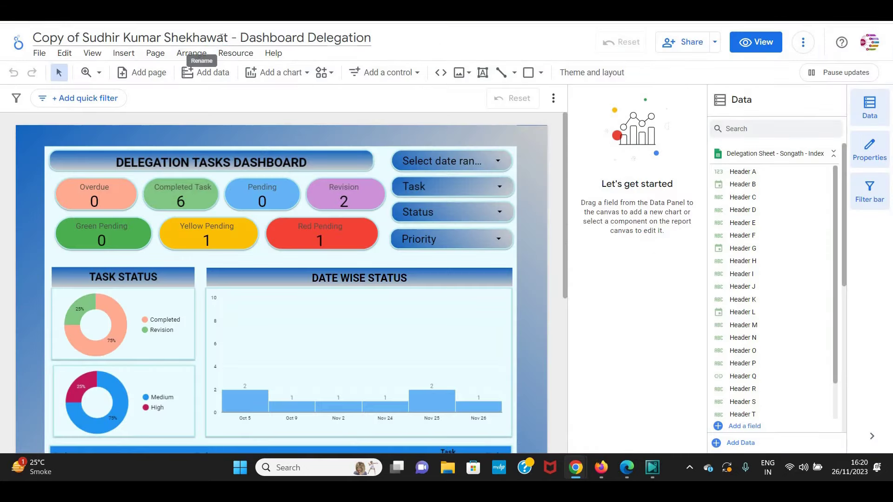
left_click_drag(227, 38, 33, 39)
key("ctrl+v")
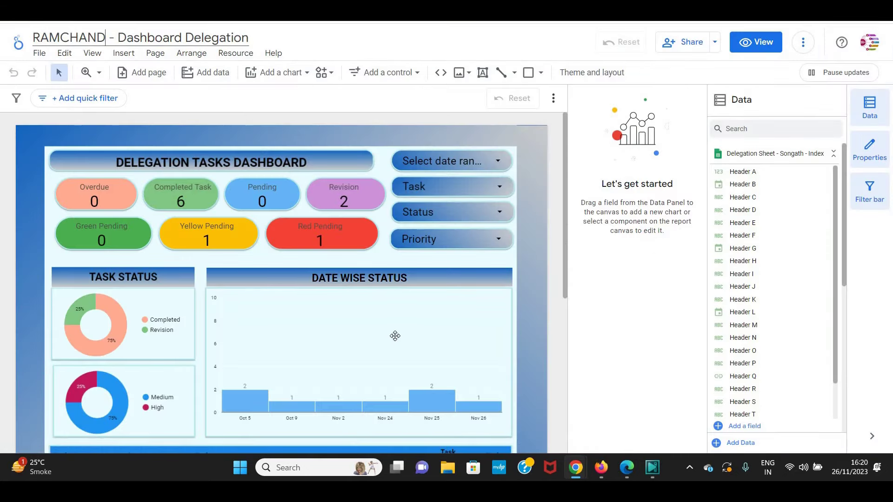
In the task table's Header T filter, delete one duplicate name clause
scroll(381, 316, "down", 5)
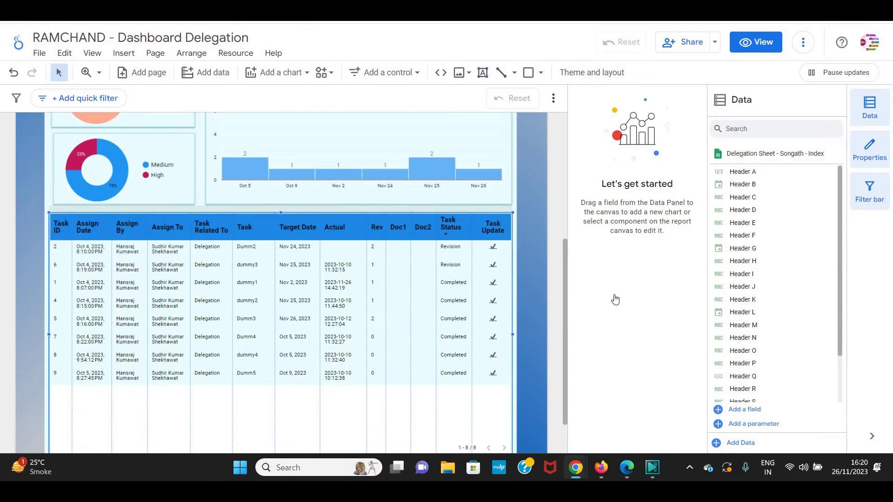
scroll(600, 377, "down", 5)
scroll(601, 381, "down", 5)
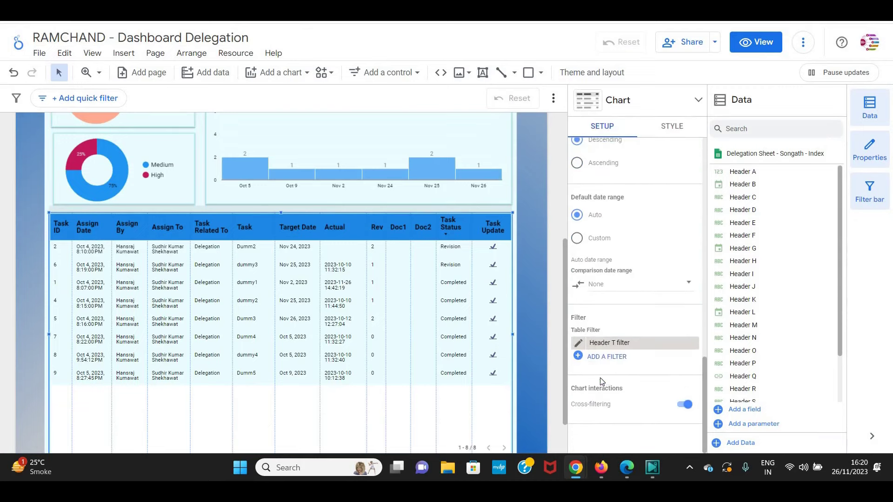
mouse_move(609, 343)
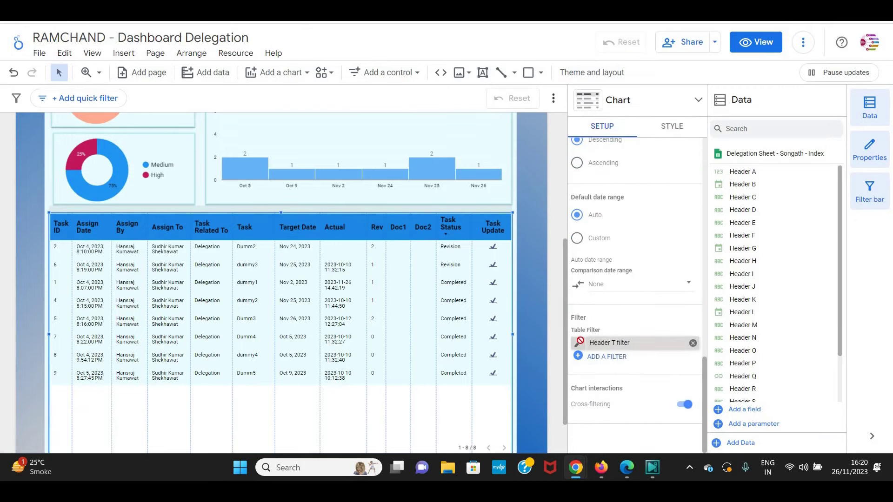
left_click(579, 344)
scroll(419, 344, "down", 5)
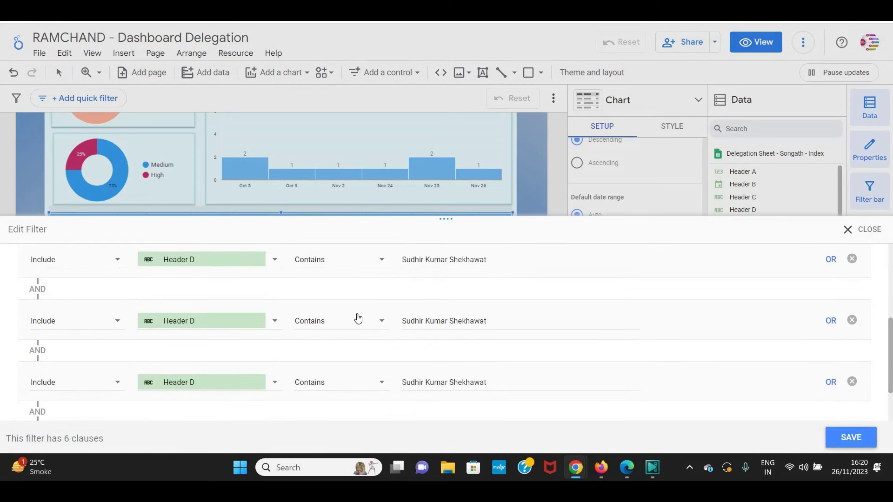
scroll(473, 315, "up", 1)
scroll(460, 335, "down", 1)
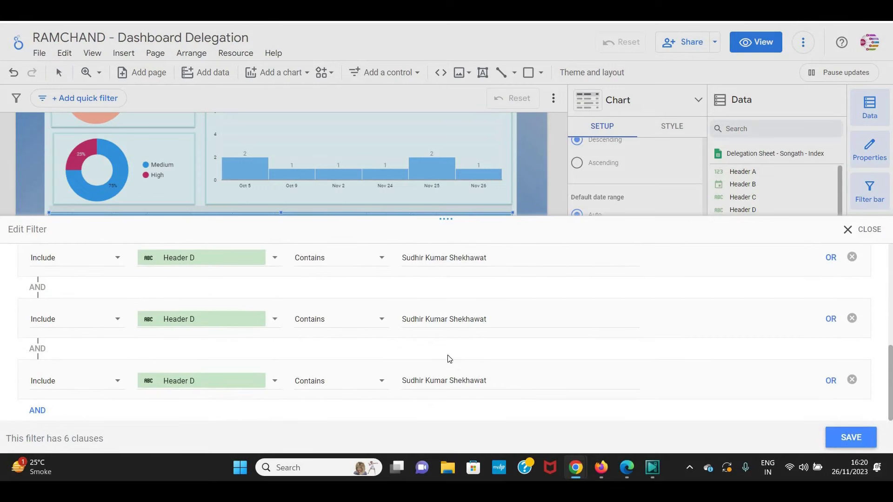
left_click(852, 380)
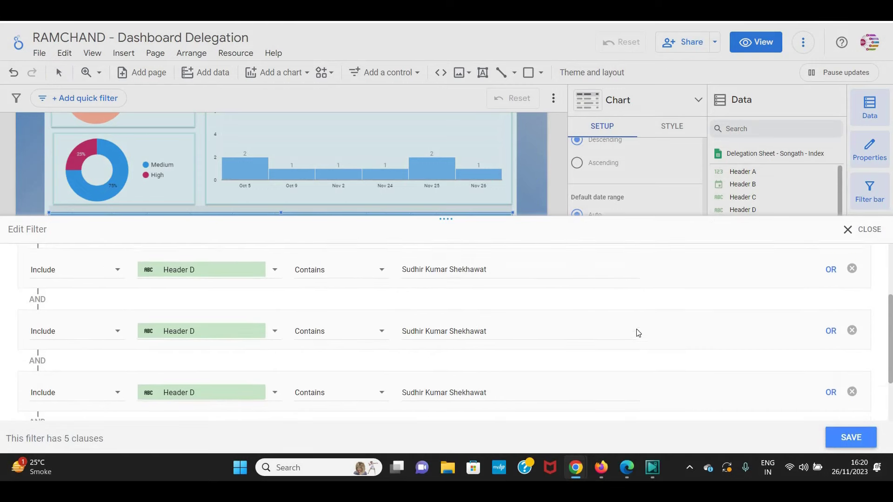
Replace the previous doer's name with the new doer's name in the remaining clauses and save
scroll(637, 331, "up", 5)
triple_click(465, 371)
type("RAMCHAND")
scroll(496, 370, "down", 1)
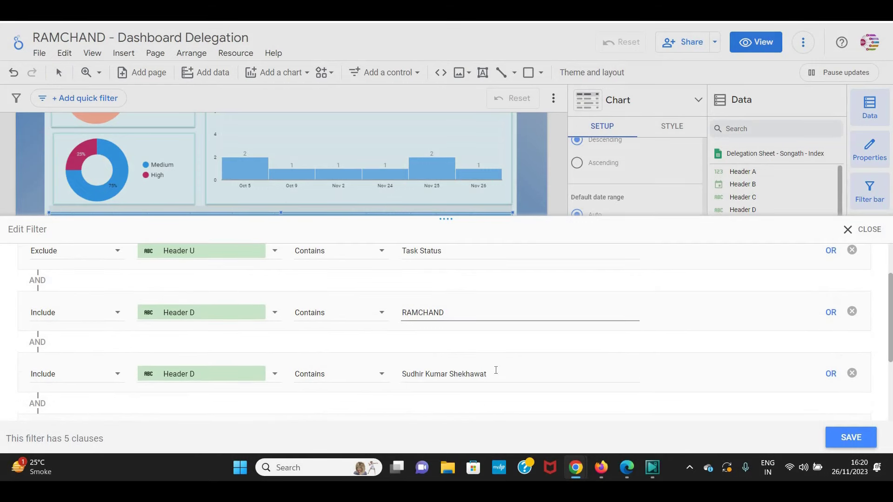
triple_click(410, 374)
type("RAMCHAND")
scroll(499, 310, "down", 2)
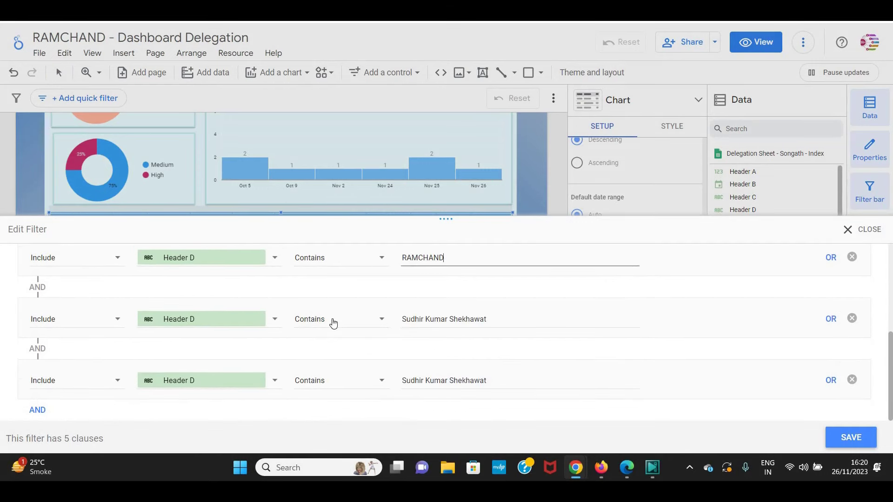
triple_click(444, 319)
type("RAMCHANDRAMCHAND")
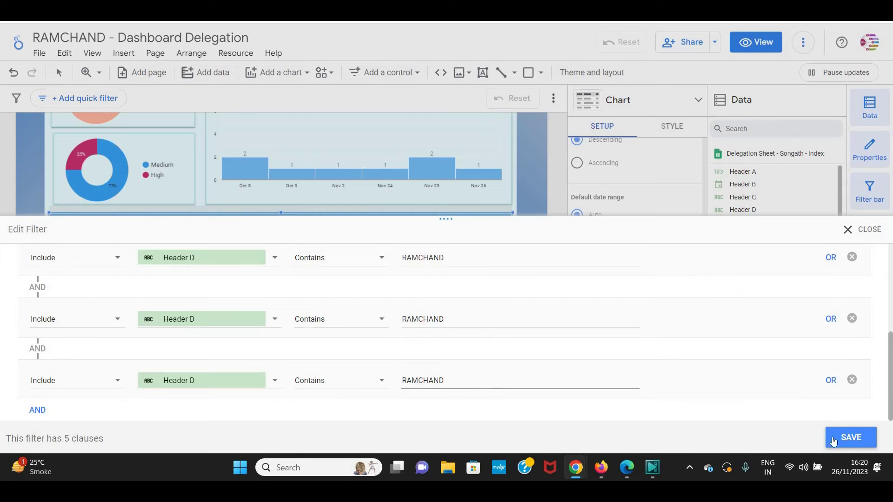
left_click(833, 441)
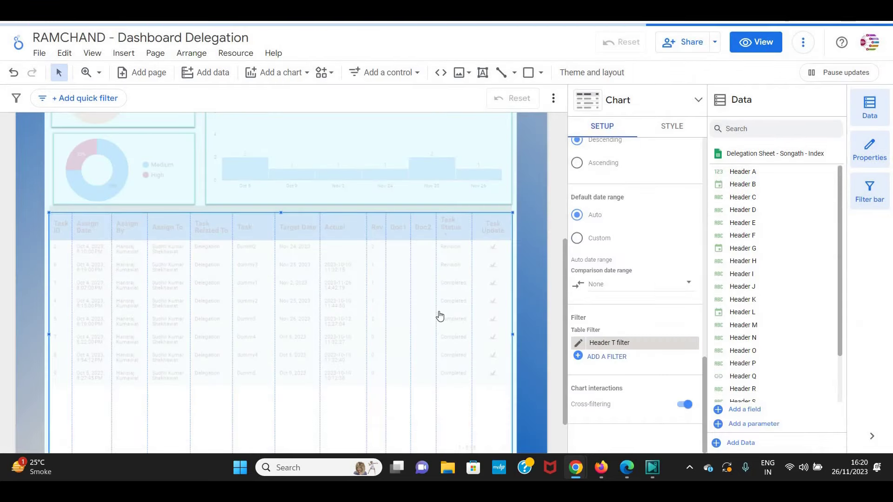
scroll(366, 227, "up", 3)
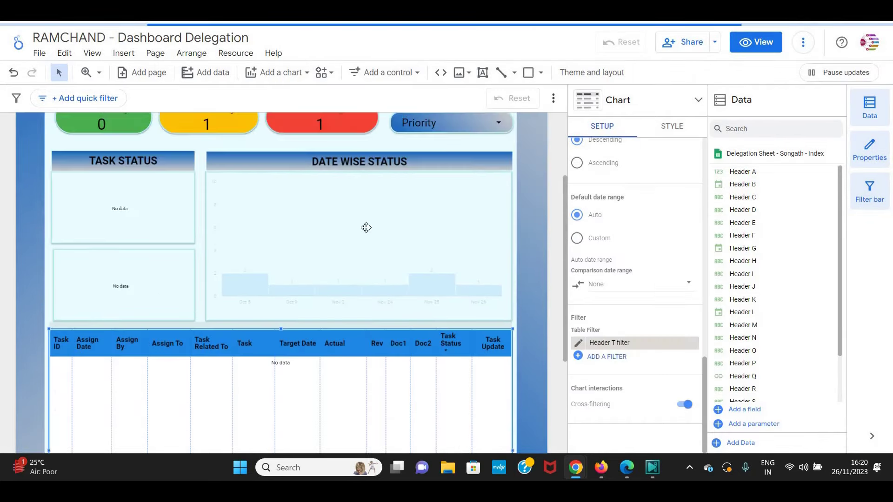
scroll(205, 298, "up", 2)
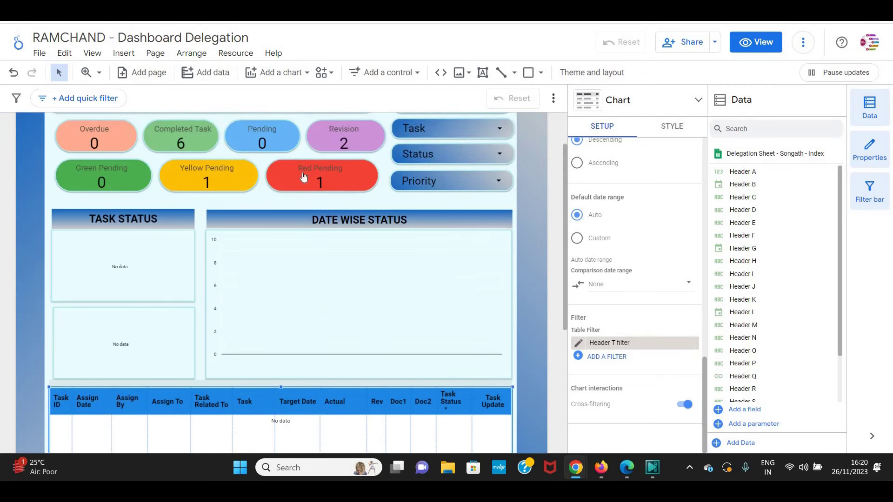
scroll(304, 176, "up", 2)
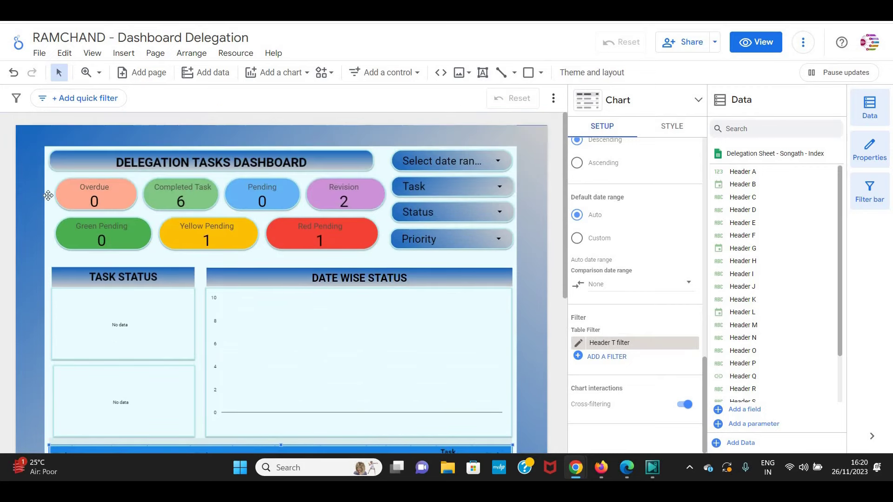
Change the Overdue scorecard's filter to match the new doer's name and save it
left_click(89, 190)
scroll(634, 365, "down", 5)
scroll(634, 365, "down", 1)
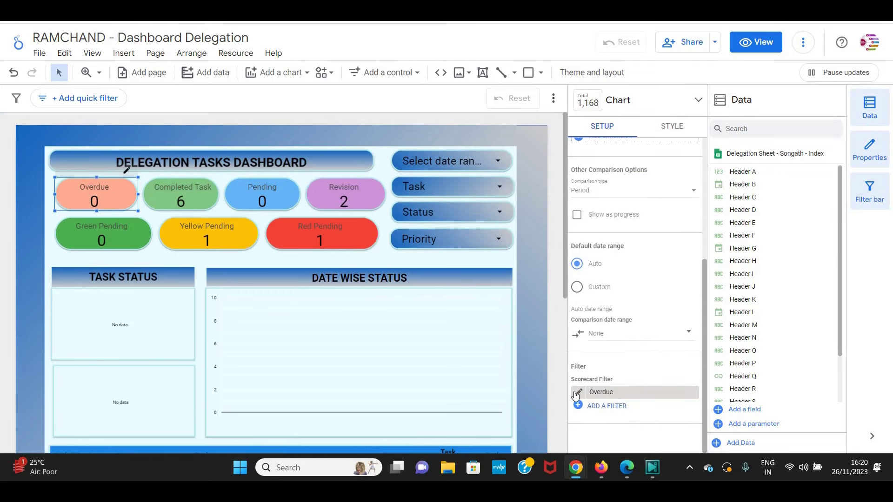
left_click(578, 393)
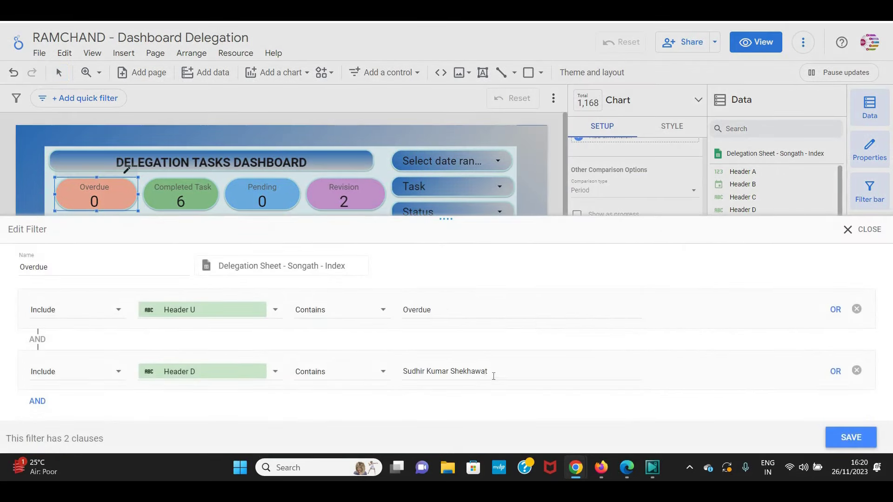
key("ctrl+a")
type("RAMCHAND")
left_click(850, 437)
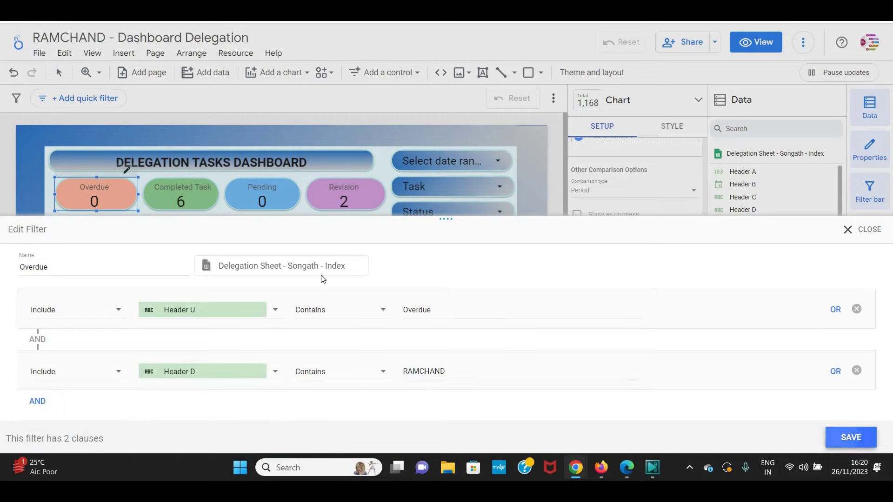
Change the Completed Task scorecard's Total Completed filter to the new doer's name
left_click(204, 205)
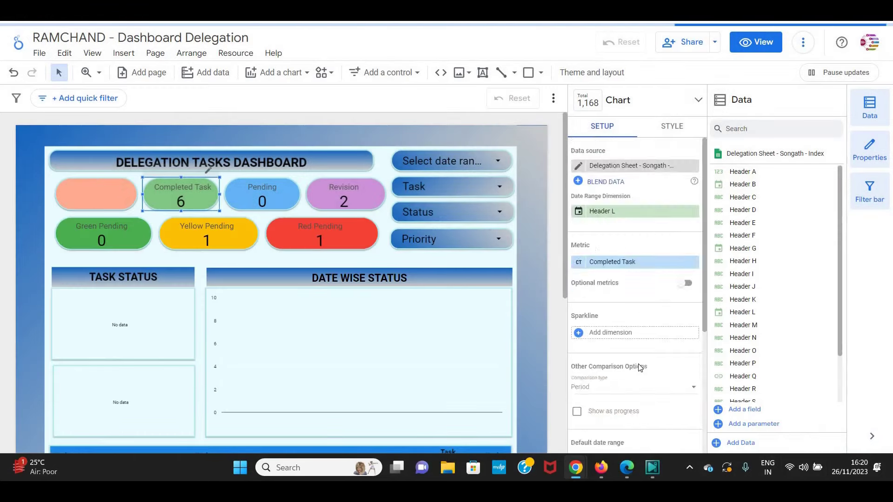
left_click(579, 393)
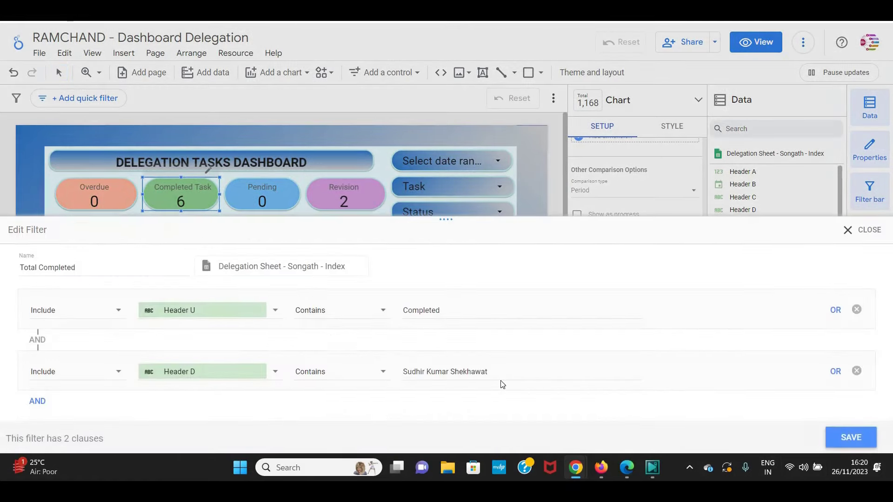
triple_click(442, 371)
type("RAMCHAND")
left_click(851, 437)
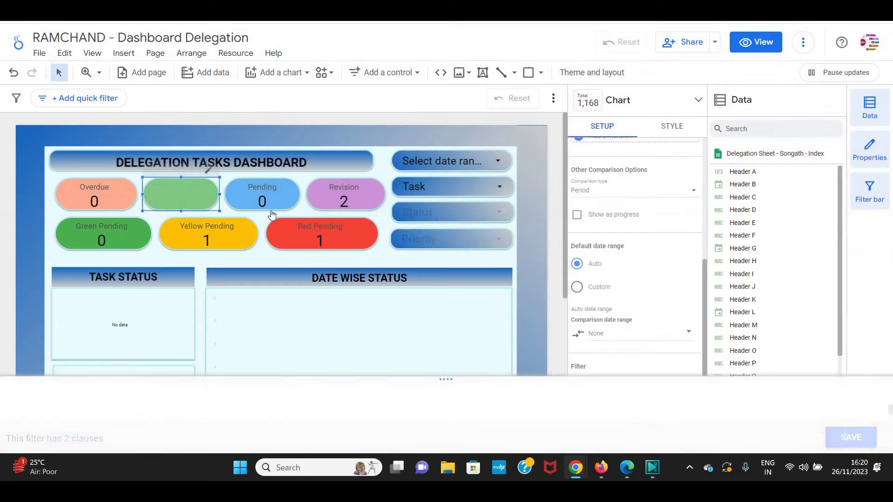
Change the Pending scorecard's filter clause to the new doer's name and save it
left_click(262, 193)
scroll(610, 356, "down", 5)
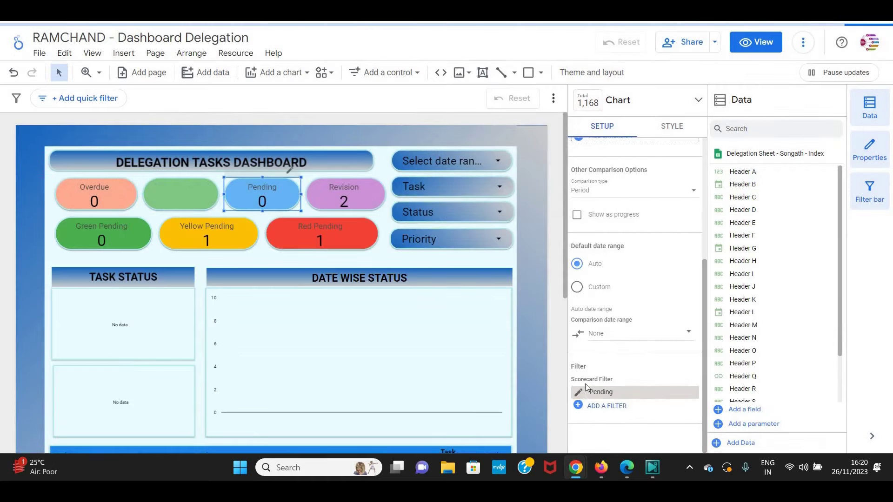
left_click(581, 393)
triple_click(442, 371)
type("RAMCHAND")
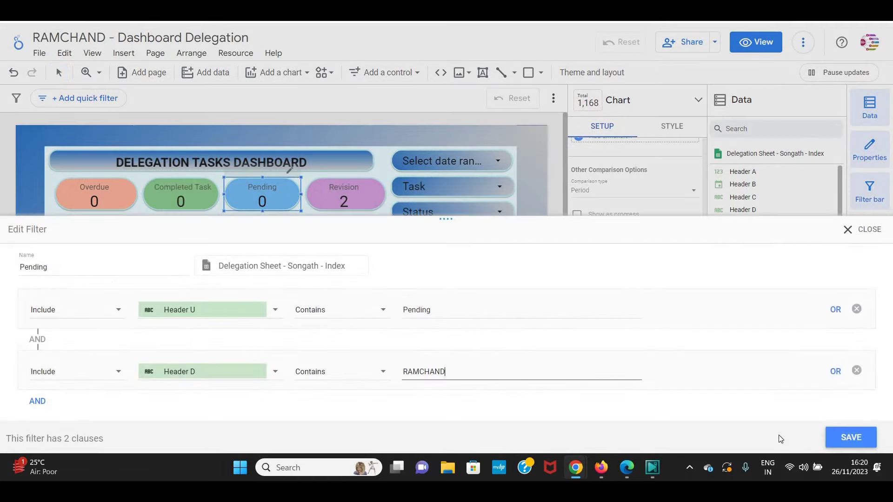
left_click(850, 438)
Change the Revision scorecard's Header D Contains value to the new doer's name and save
left_click(344, 193)
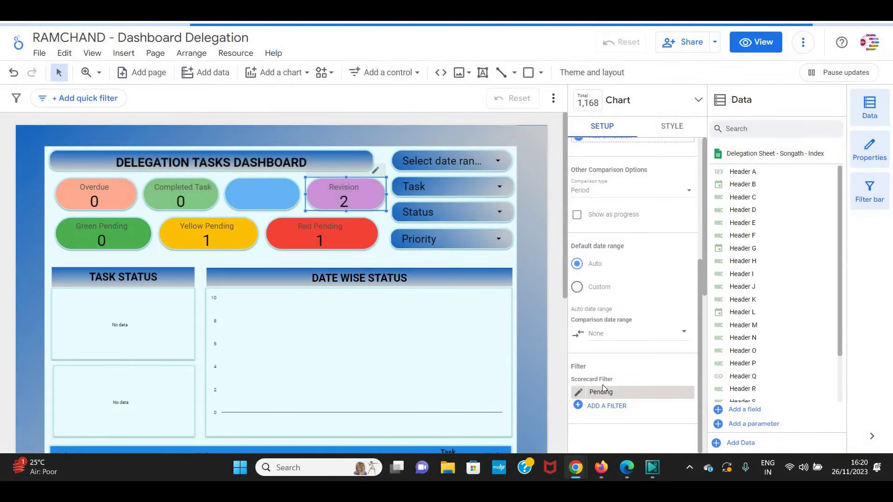
scroll(603, 389, "down", 5)
left_click(604, 392)
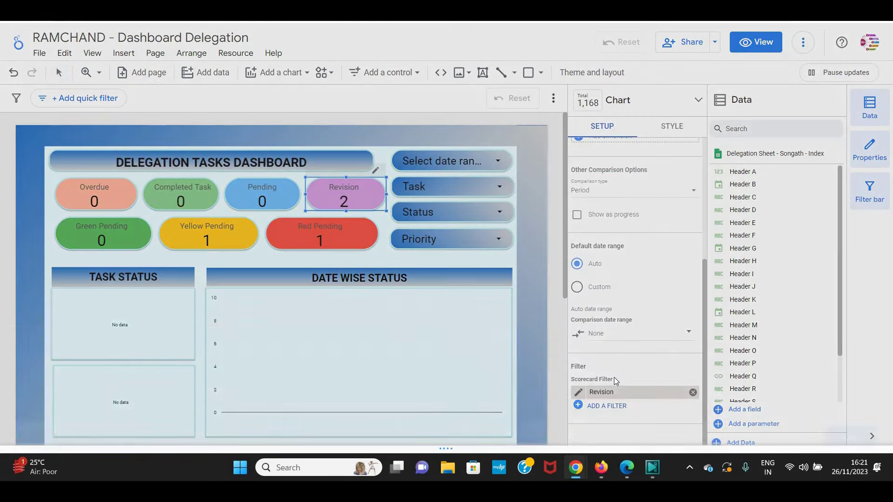
triple_click(441, 371)
type("RAMCHAND")
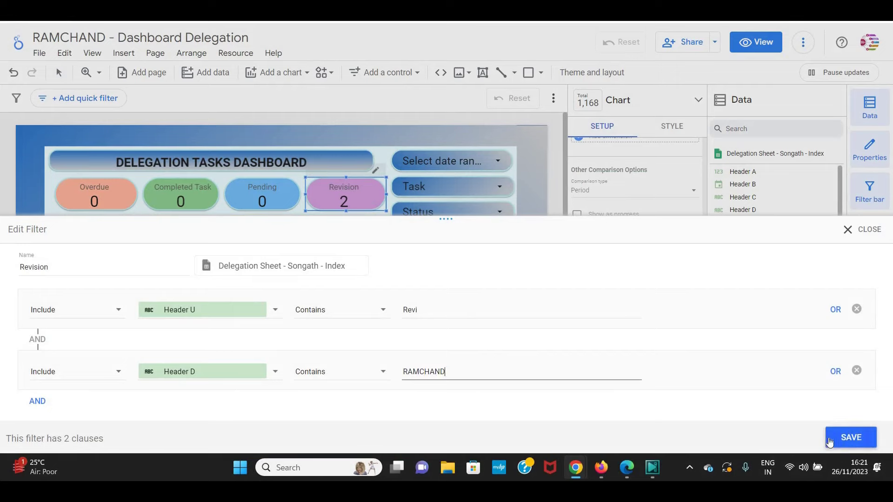
left_click(847, 437)
Point the Green Pending scorecard's filter at the new doer's name and save it
left_click(116, 234)
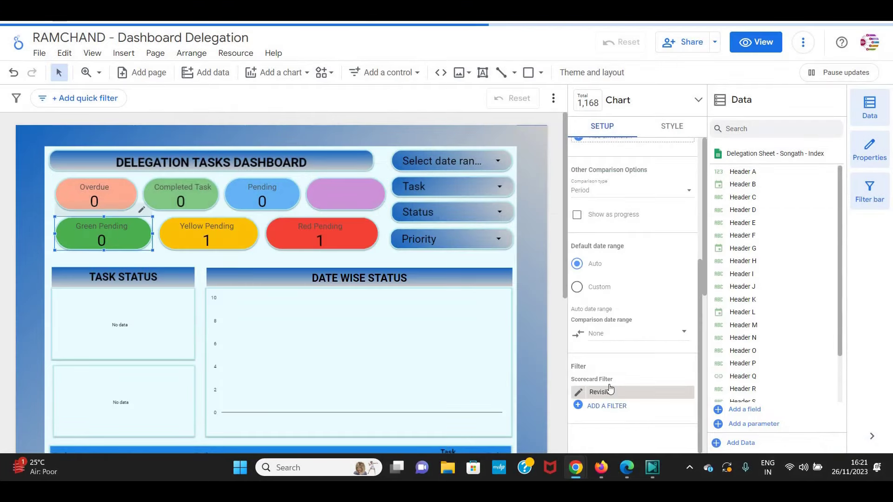
scroll(586, 396, "down", 5)
left_click(587, 394)
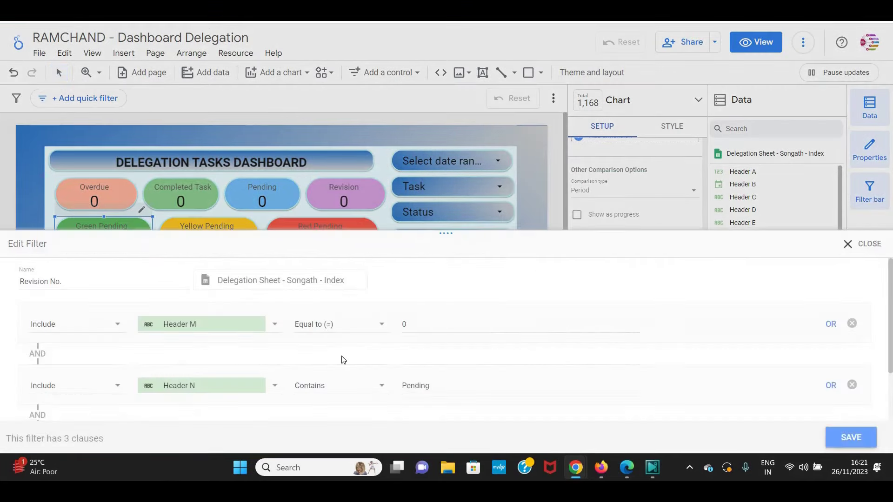
scroll(447, 369, "down", 2)
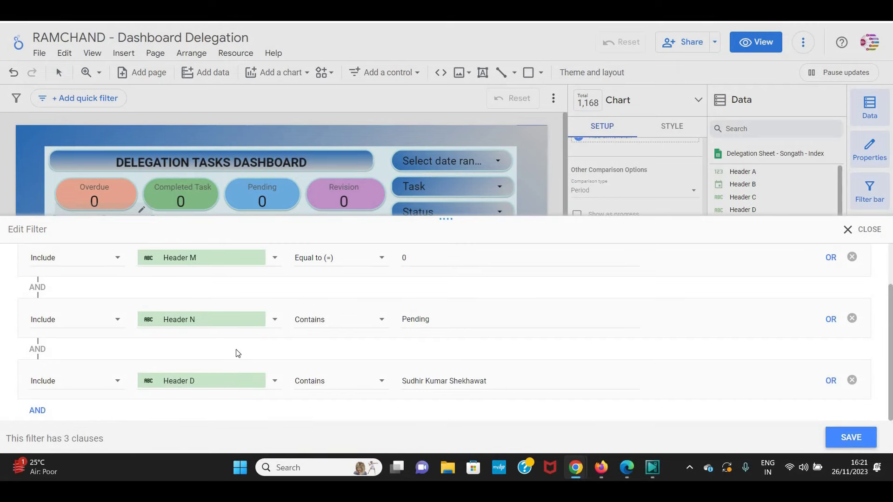
triple_click(444, 381)
type("RAMCHAND")
left_click(844, 438)
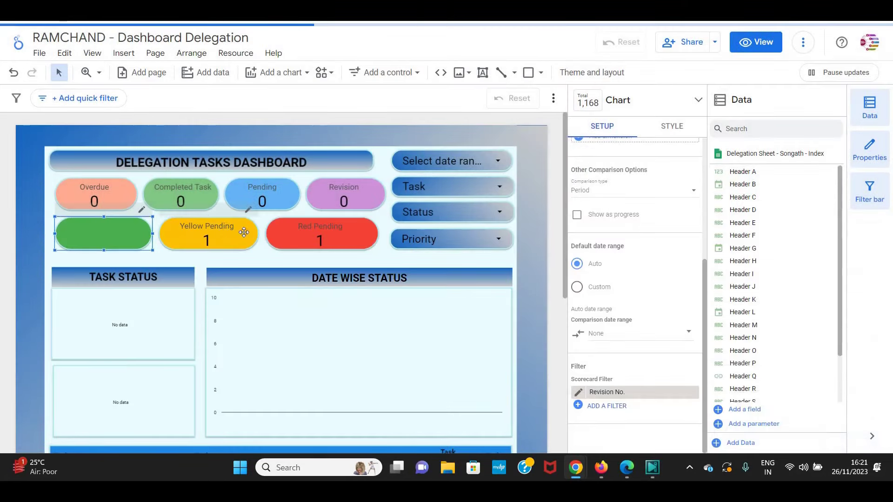
Update the Yellow Pending scorecard's name clause for the new doer and save it
scroll(614, 335, "down", 4)
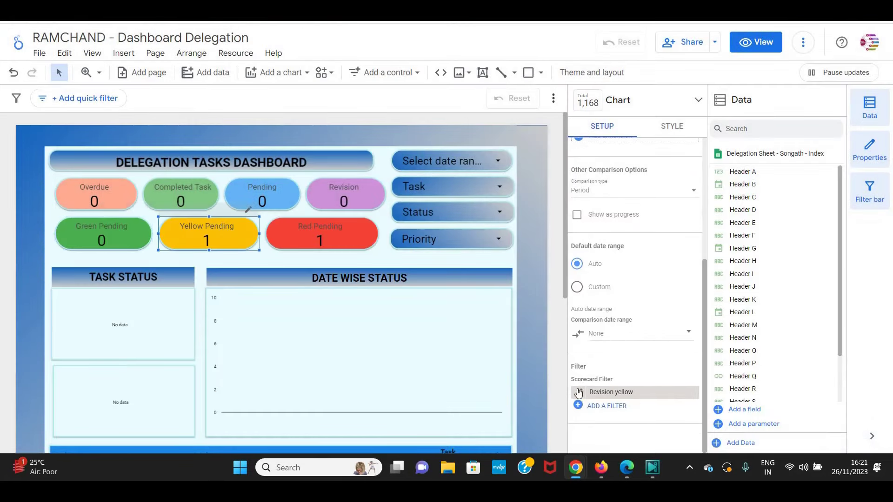
left_click(578, 392)
triple_click(511, 381)
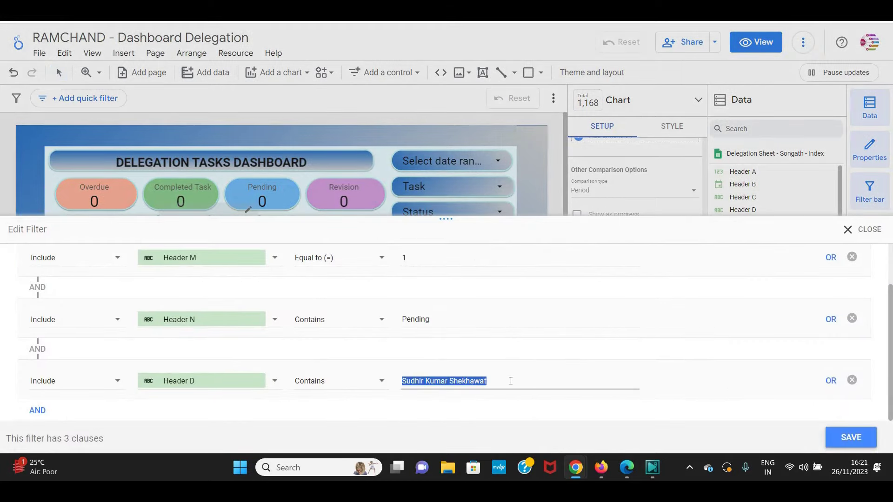
type("v")
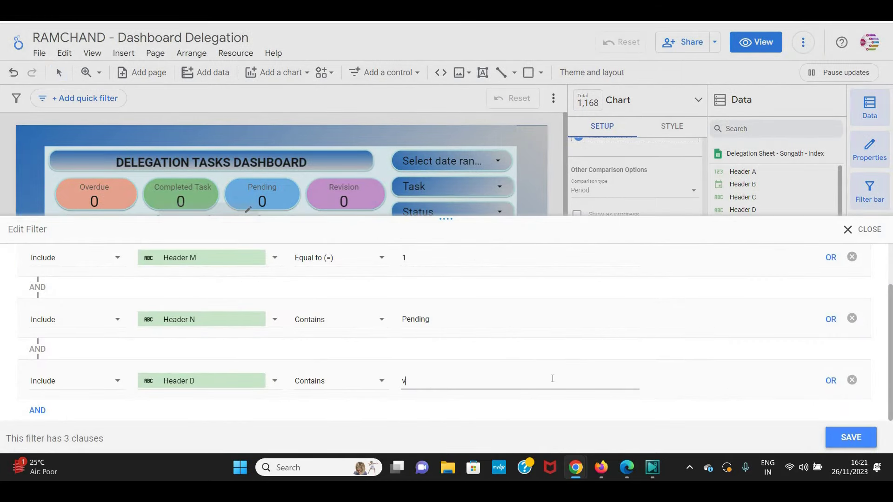
left_click(841, 441)
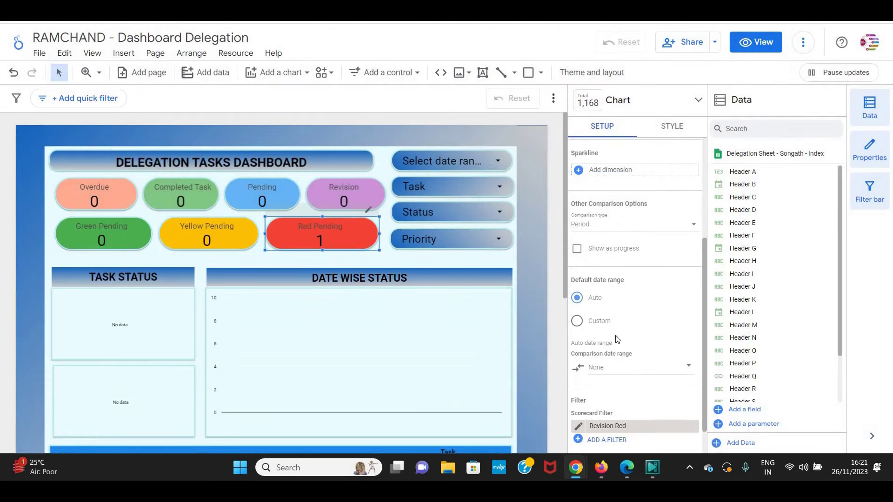
Replace the Red Pending scorecard's filter name with the new doer's name
left_click(599, 391)
scroll(600, 386, "down", 5)
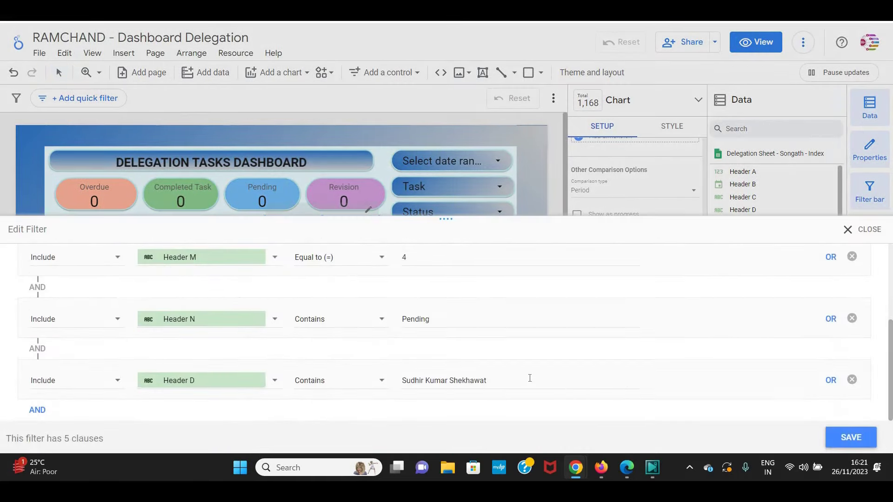
left_click(528, 379)
key("ctrl+a")
type("RAMCHAND")
left_click(838, 433)
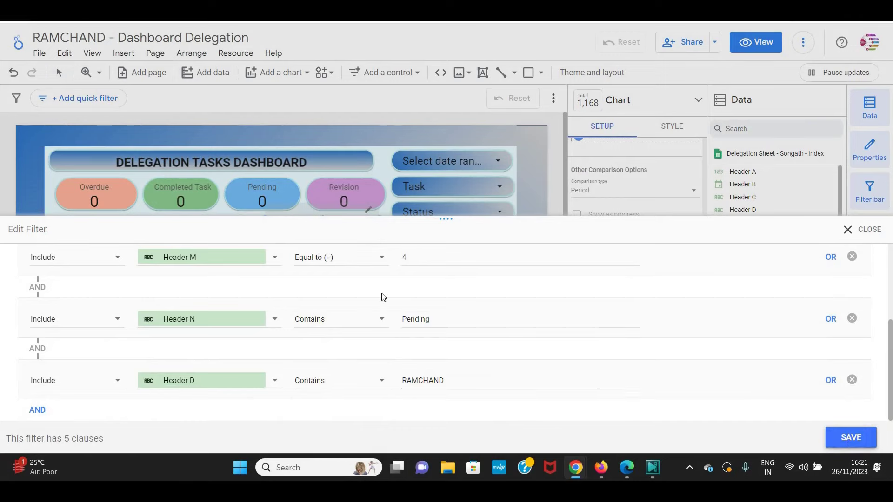
Save the Status control's Header T filter so it targets the new doer
left_click(455, 209)
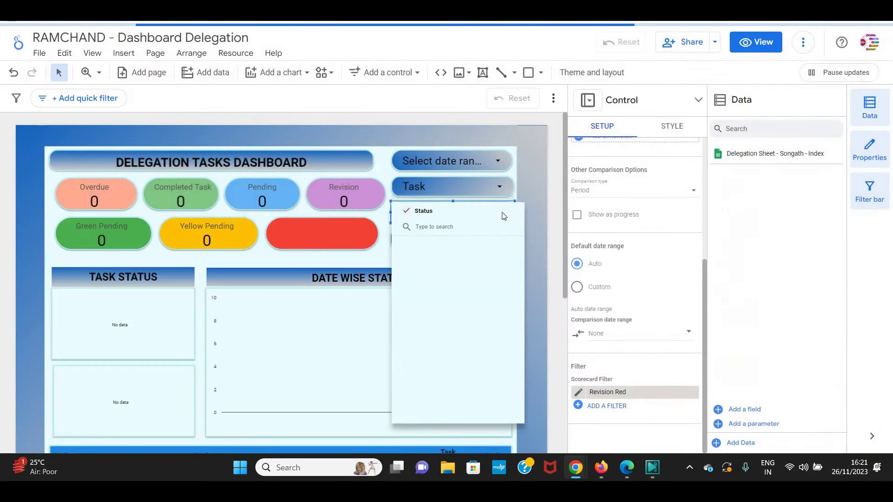
scroll(592, 317, "down", 3)
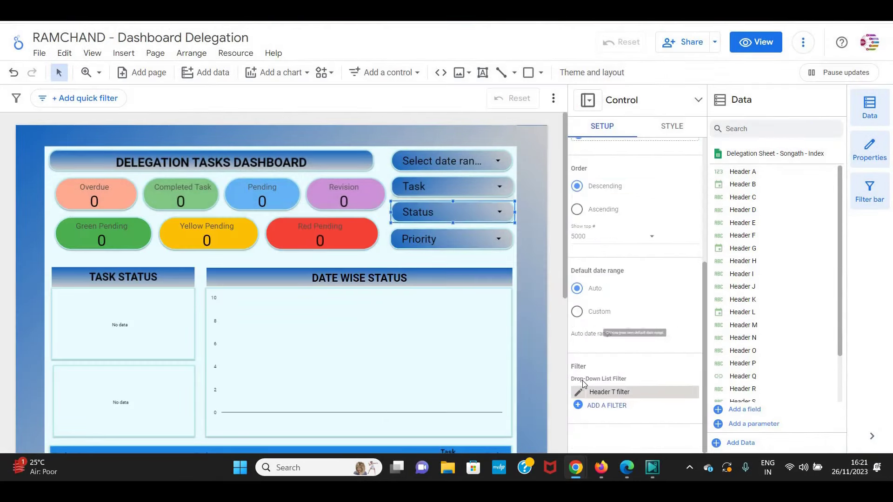
left_click(605, 393)
scroll(418, 325, "down", 4)
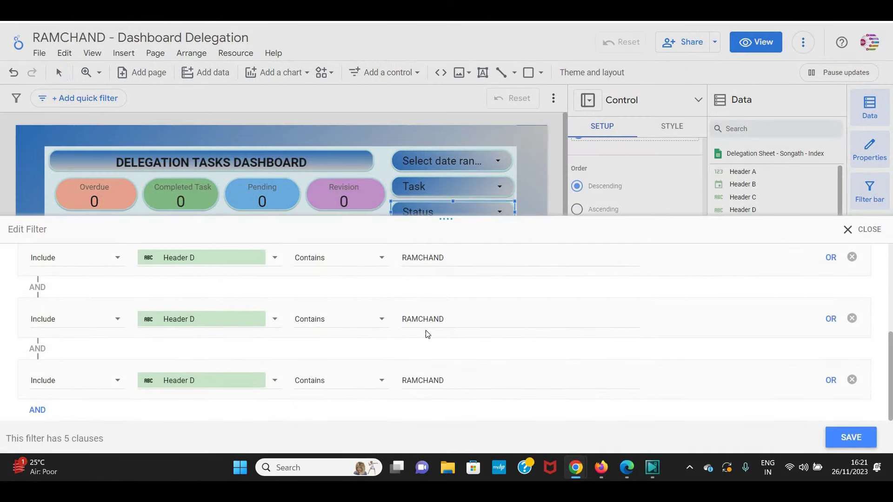
left_click(851, 436)
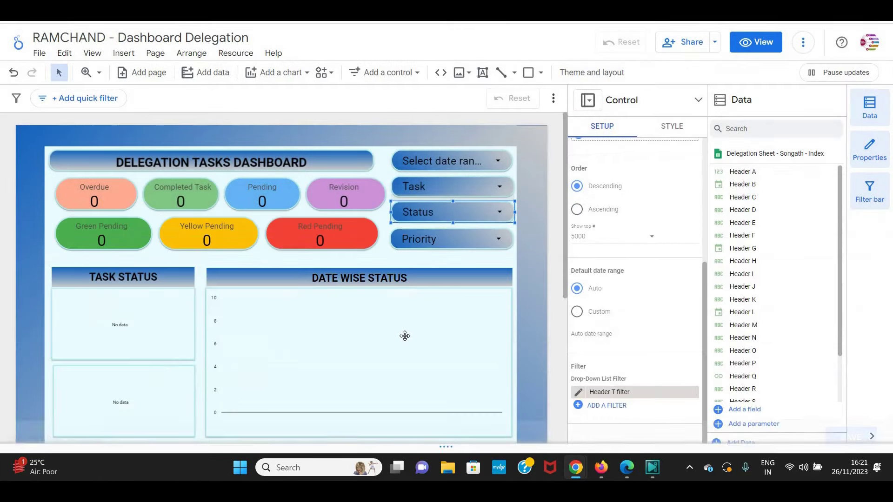
Save the DATE WISE STATUS chart's Header T filter so it targets the new doer
left_click(413, 296)
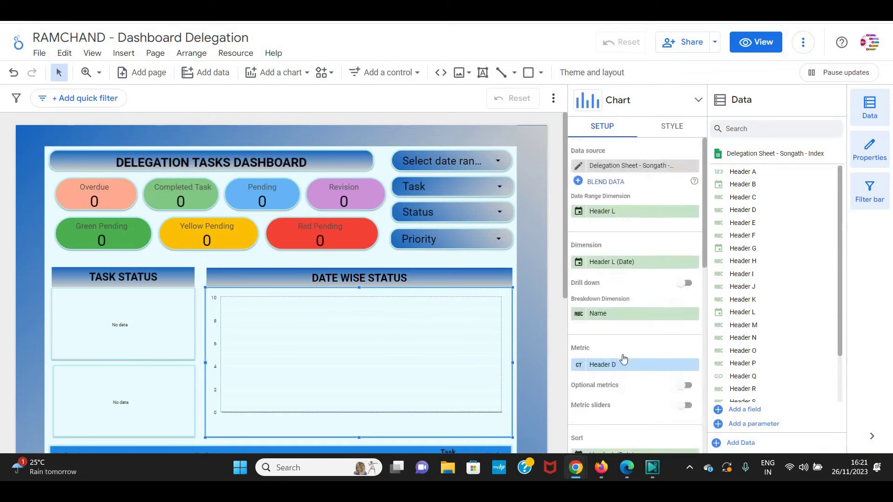
scroll(618, 372, "down", 5)
scroll(595, 353, "down", 2)
left_click(578, 304)
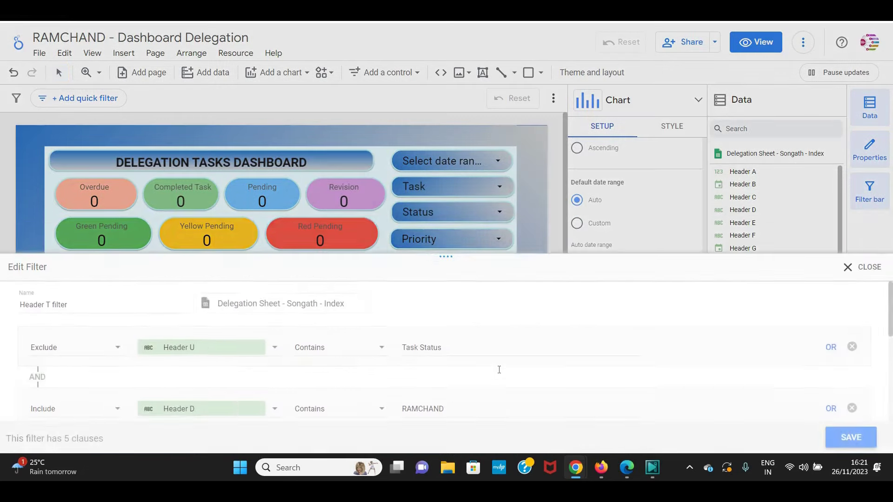
scroll(498, 369, "down", 4)
left_click(842, 435)
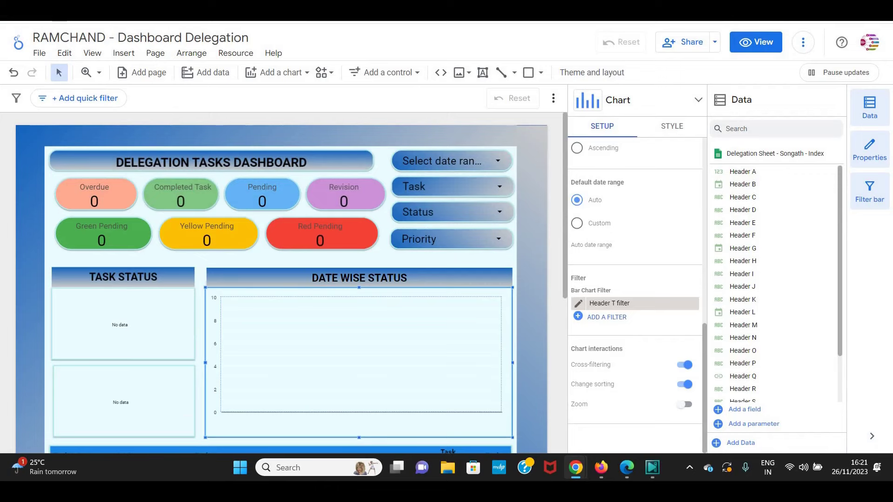
Paste the new doer's dashboard link into cell G9 of the Doer Name sheet
key("ctrl+Tab")
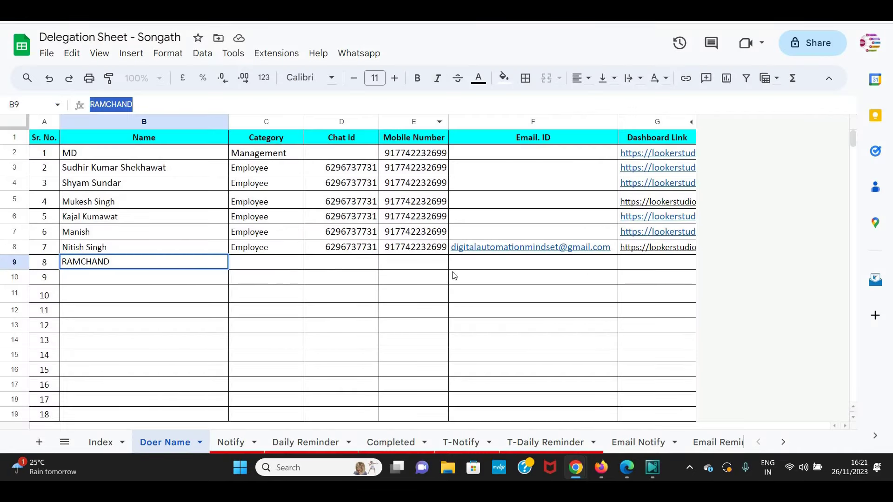
left_click(654, 267)
key("ctrl+v")
key("Return")
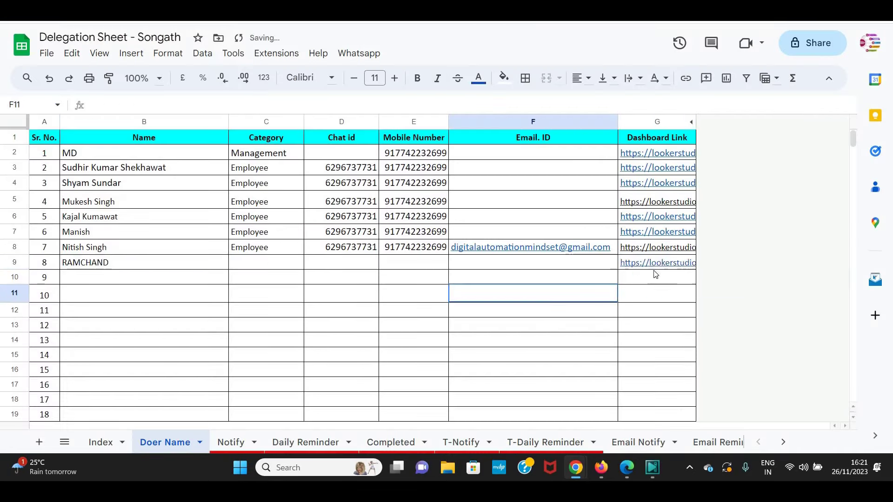
left_click(657, 262)
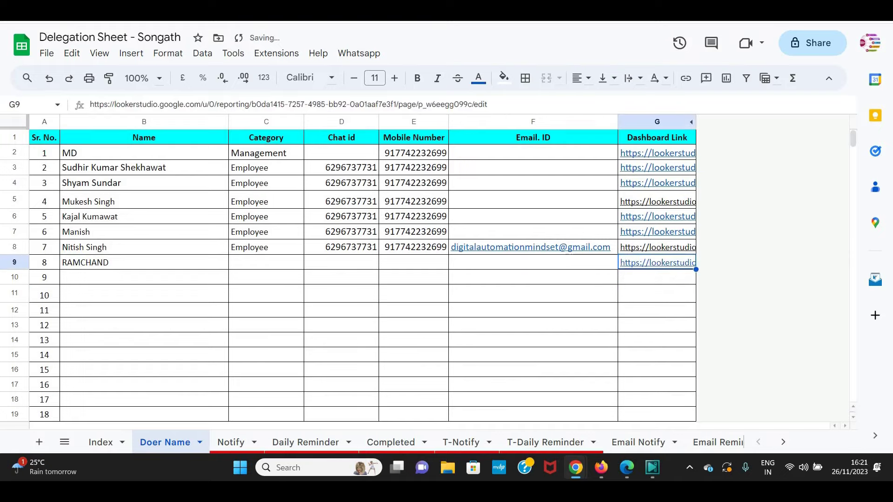
key("ctrl+shift+Tab")
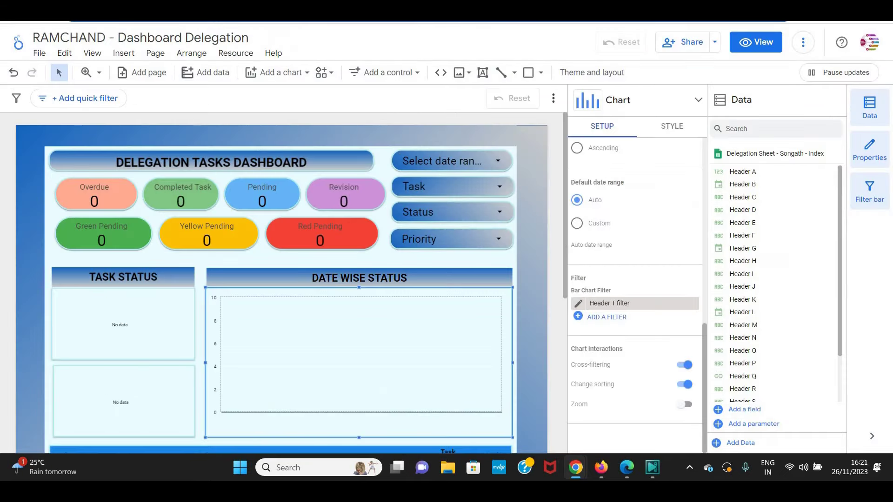
Set the report's link access to Public viewer, copy the share link, and save
left_click(682, 42)
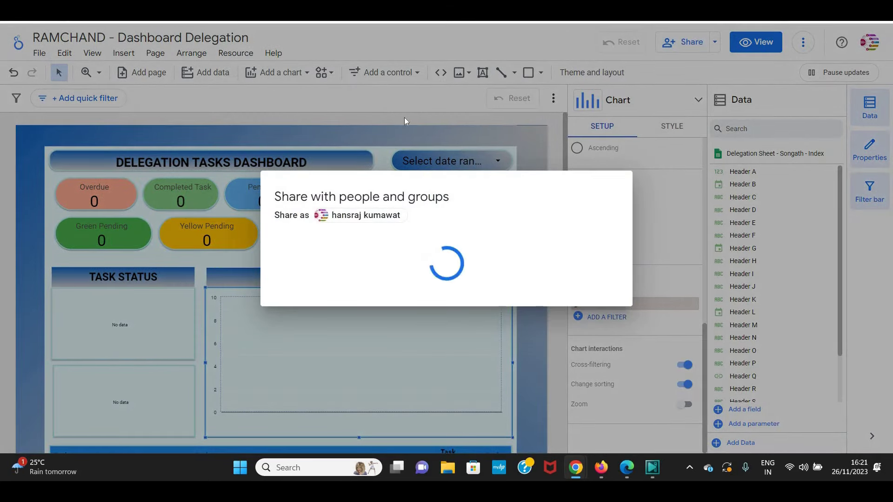
left_click(331, 191)
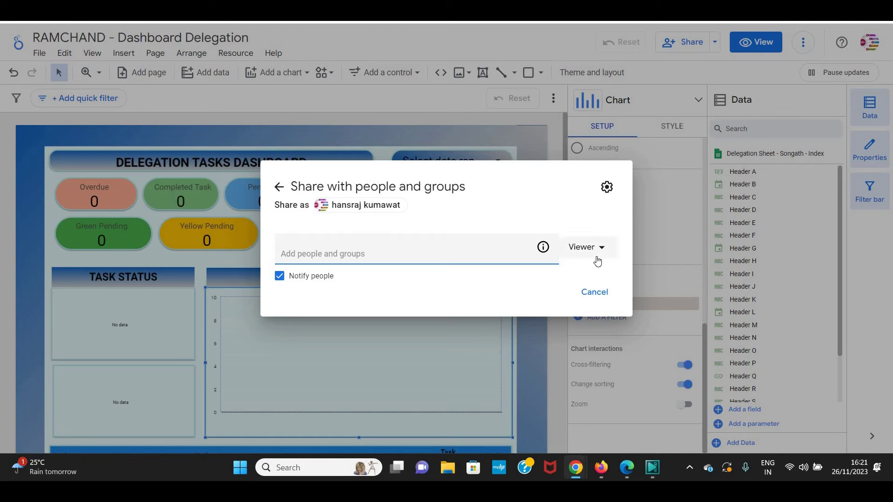
left_click(279, 187)
left_click(320, 299)
left_click(343, 379)
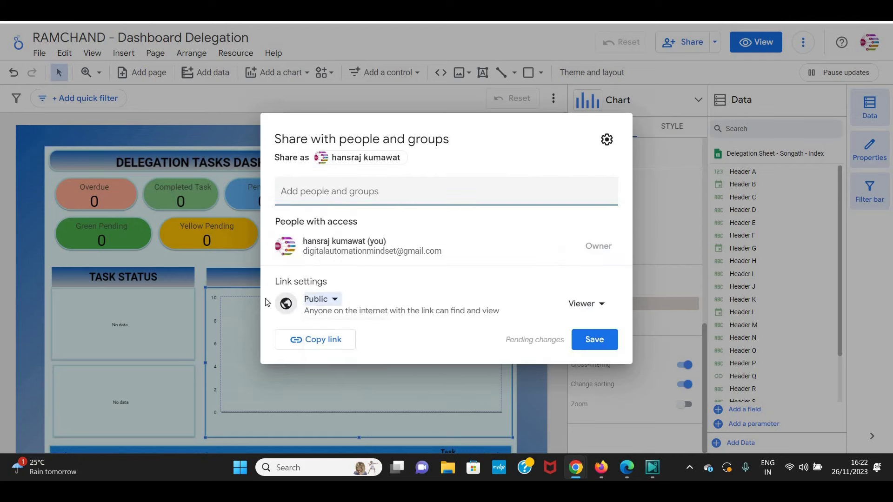
left_click(309, 340)
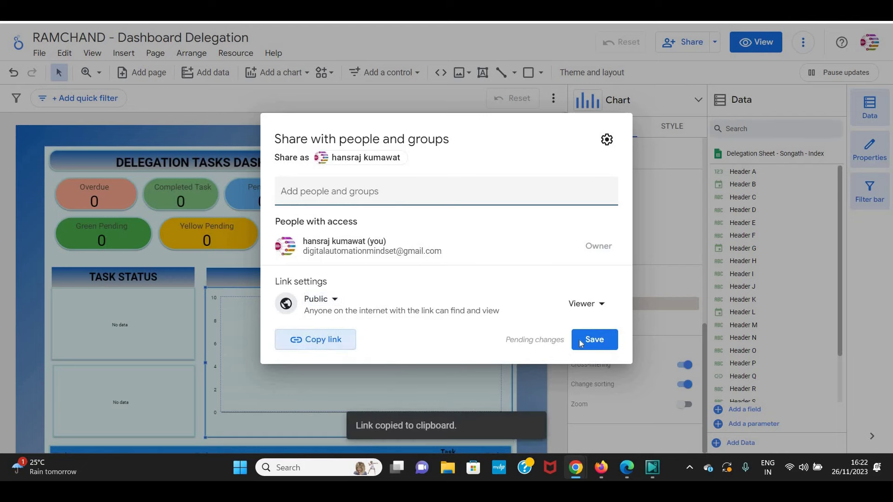
left_click(589, 340)
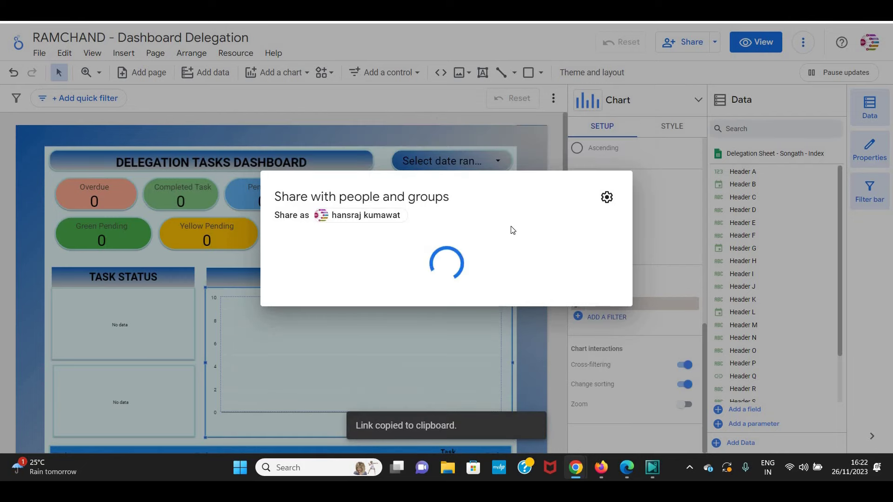